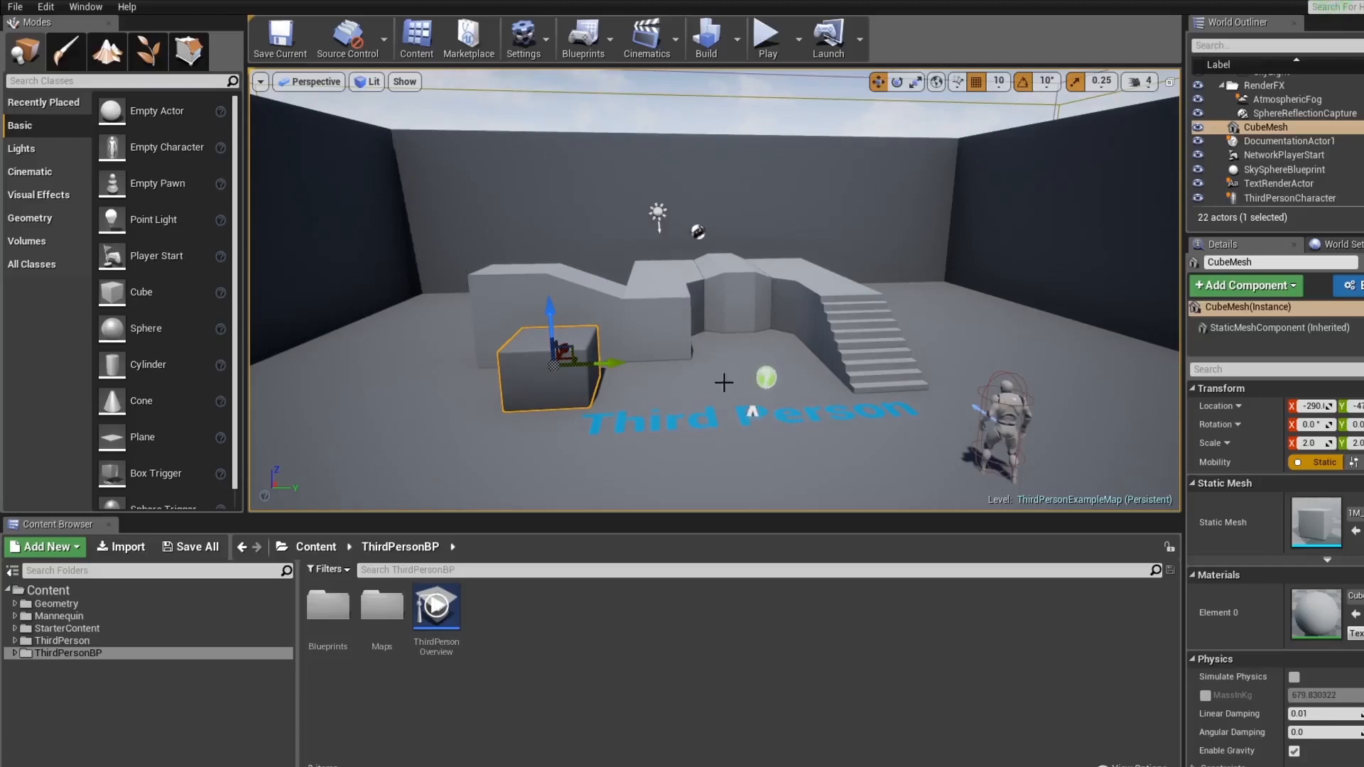
click(89, 692)
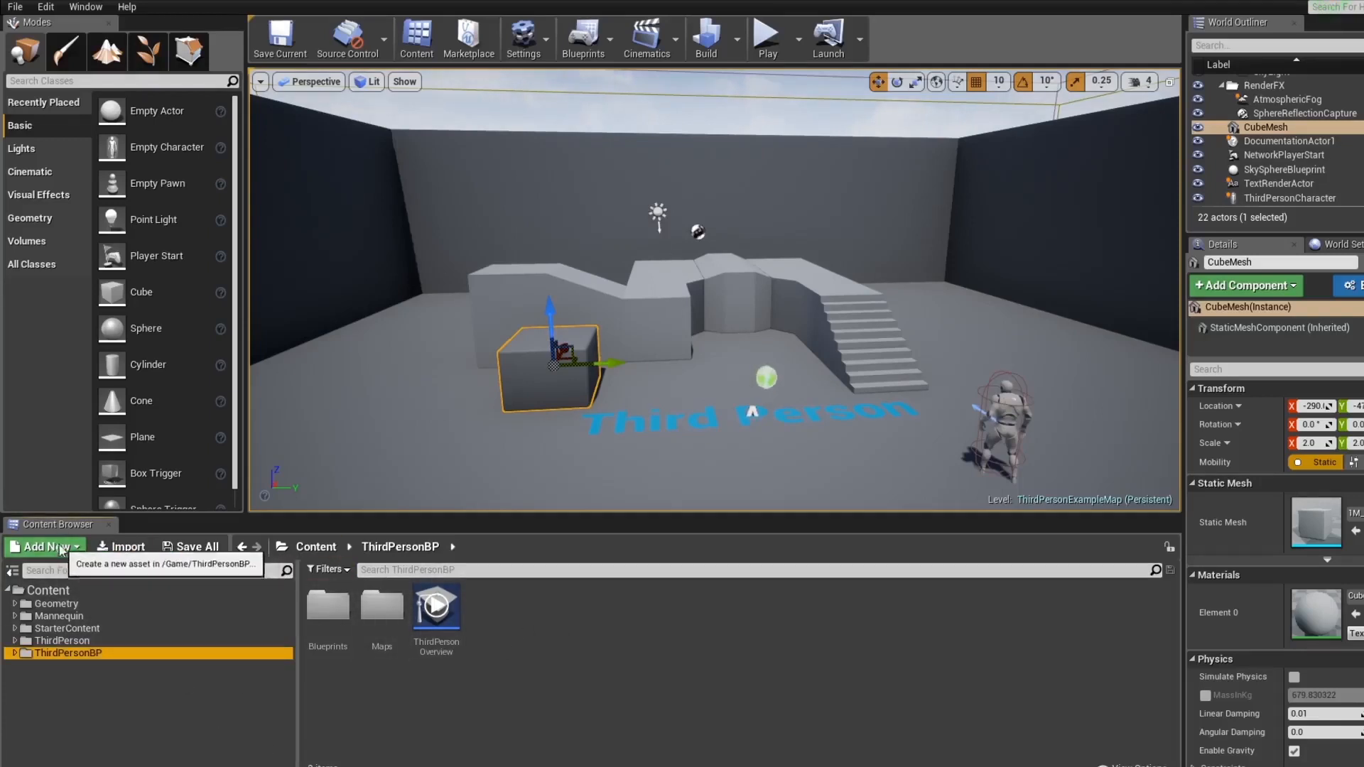
right_click(100, 679)
mouse_move(172, 444)
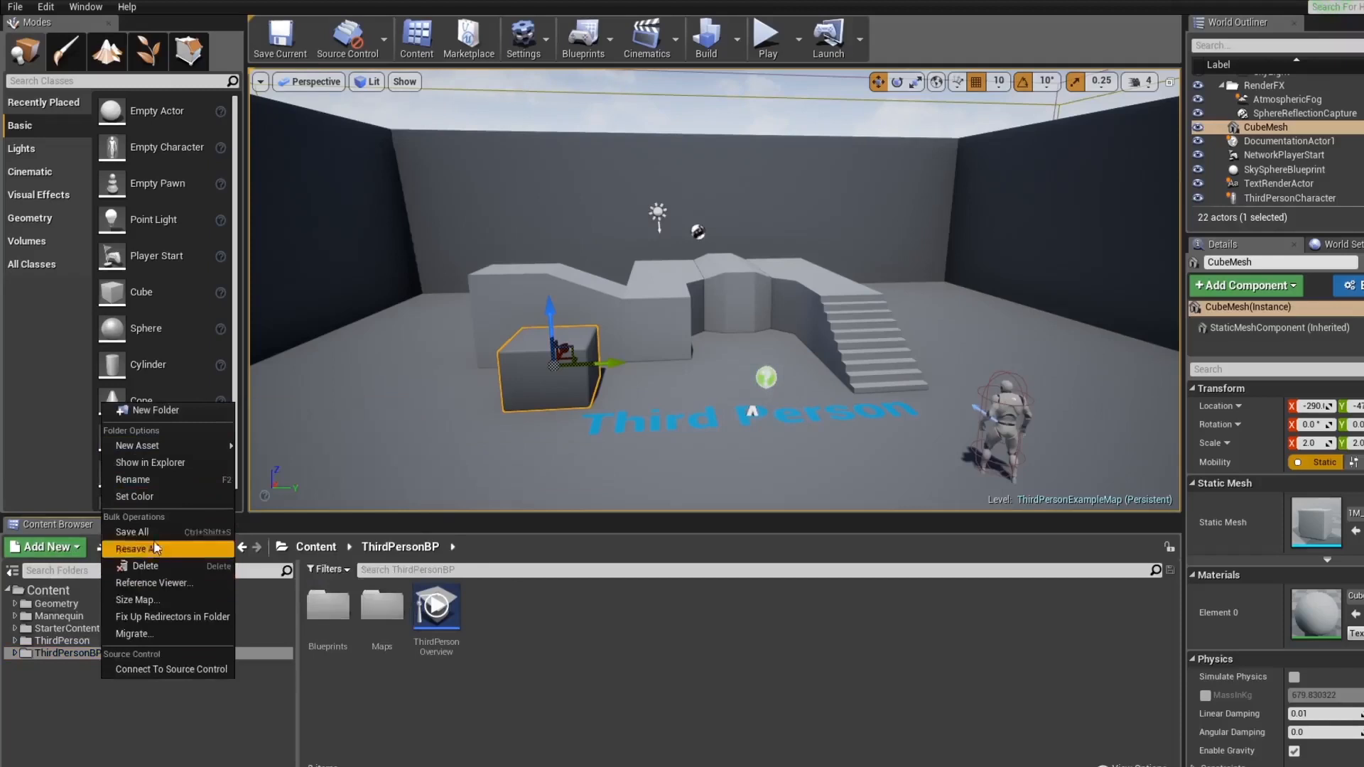
click(185, 732)
Create a folder with the default name NewFolder inside ThirdPersonBP
right_click(522, 706)
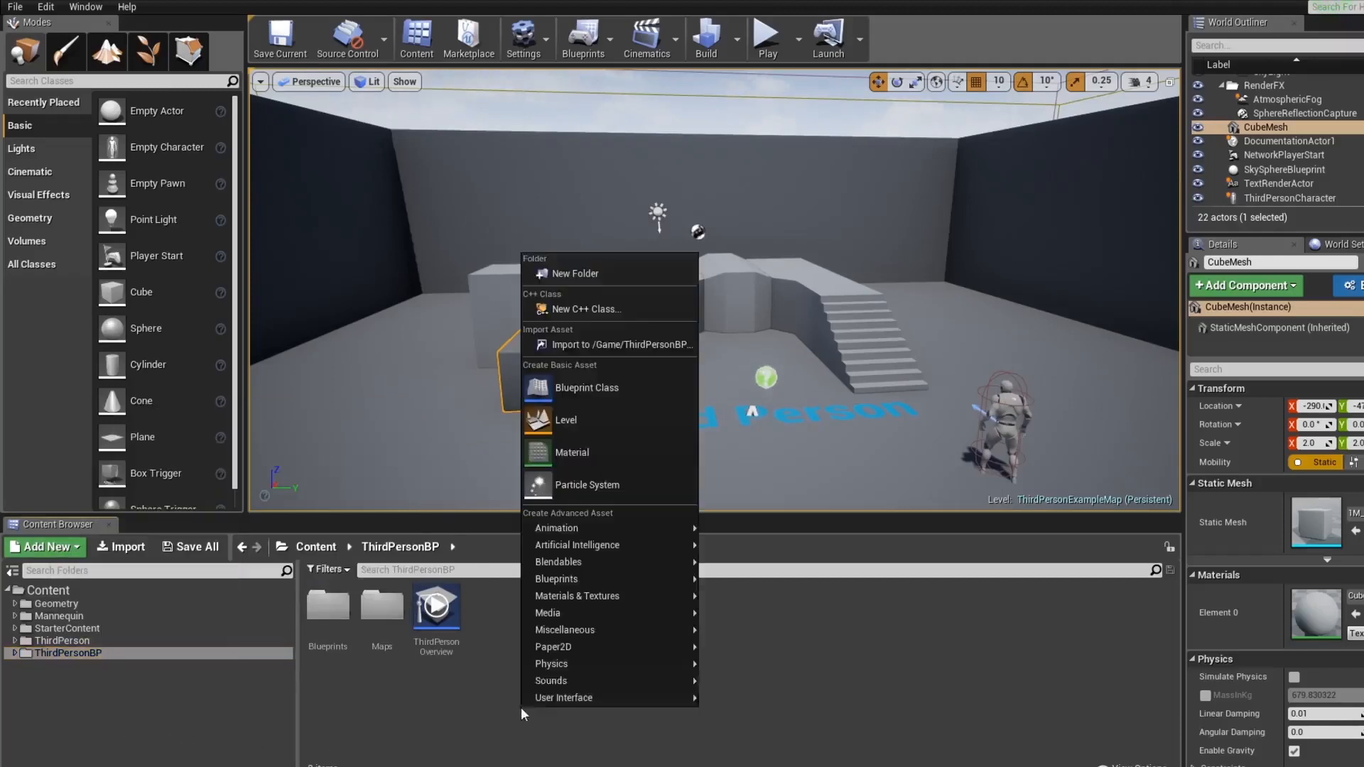
click(594, 270)
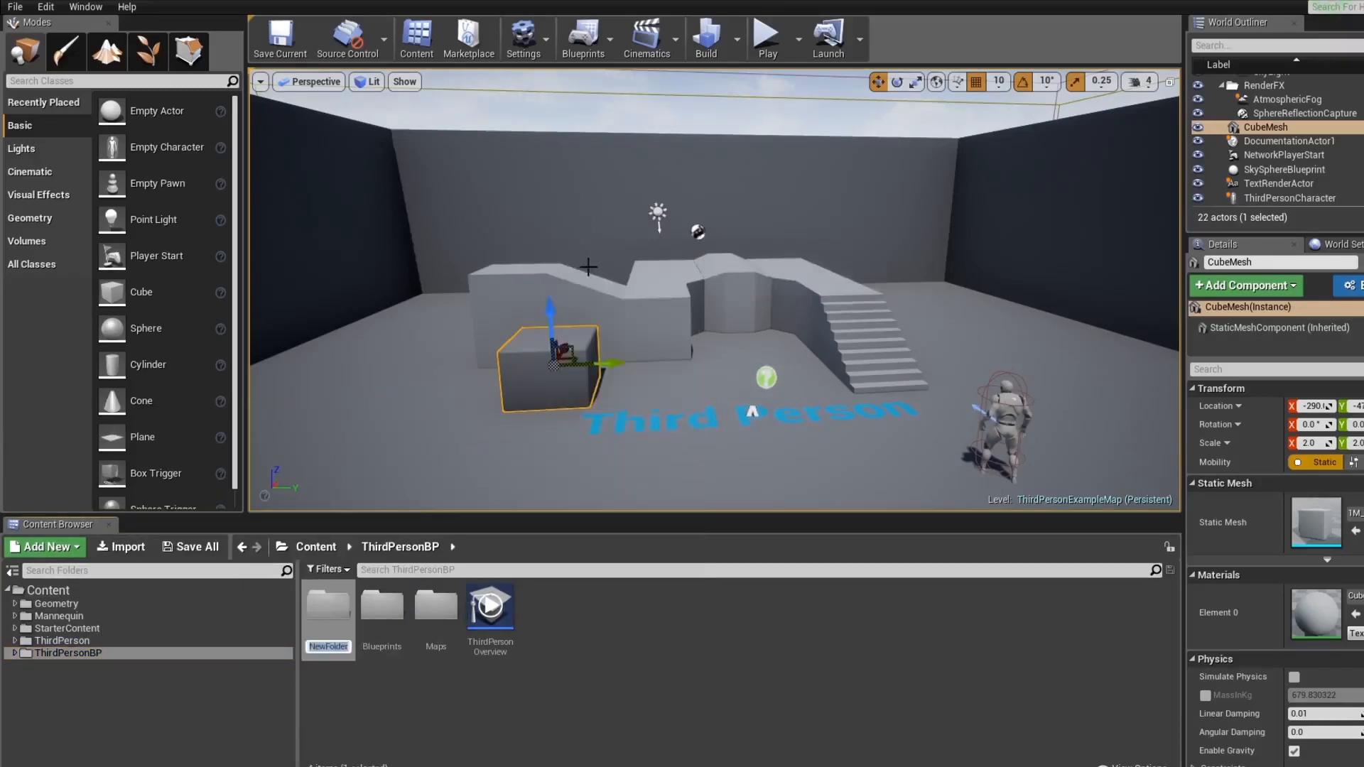
click(206, 741)
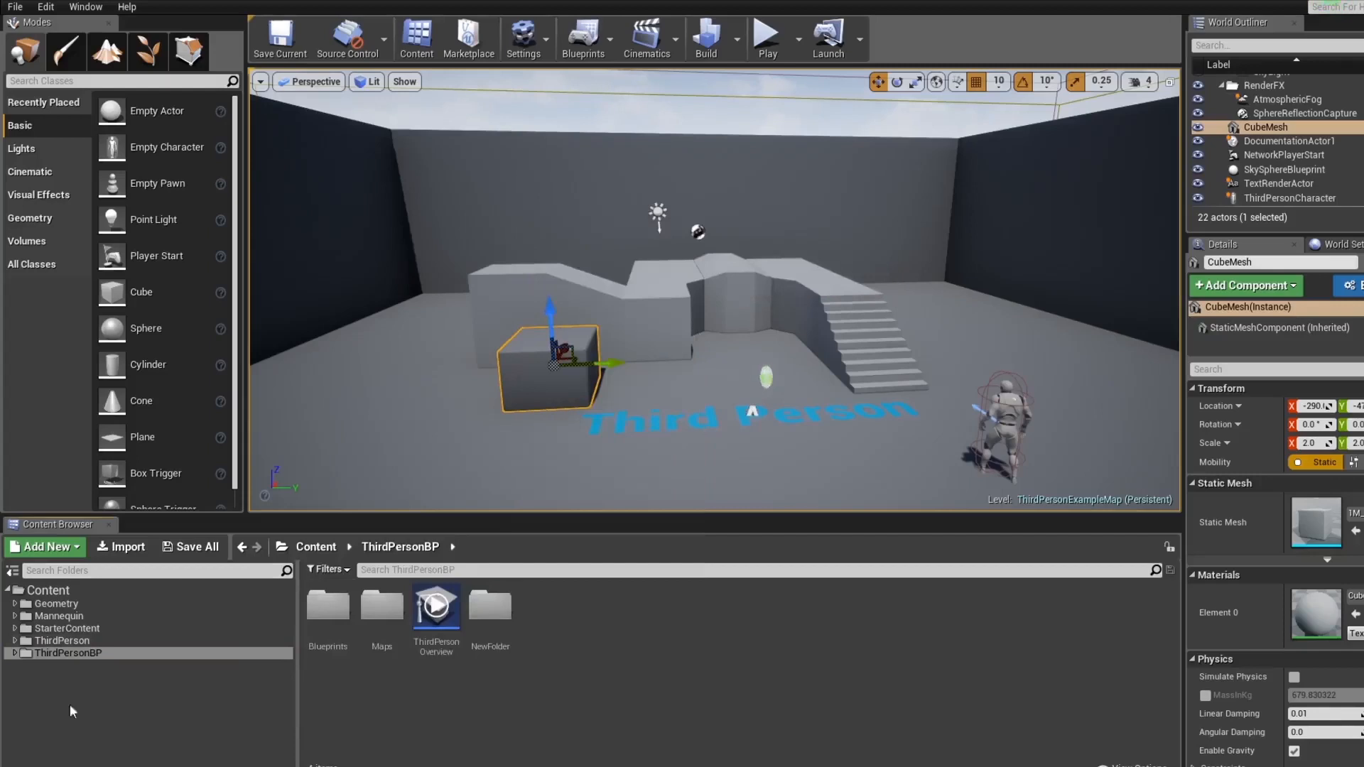
Create a folder named myCharacter directly under the Content root folder
click(48, 590)
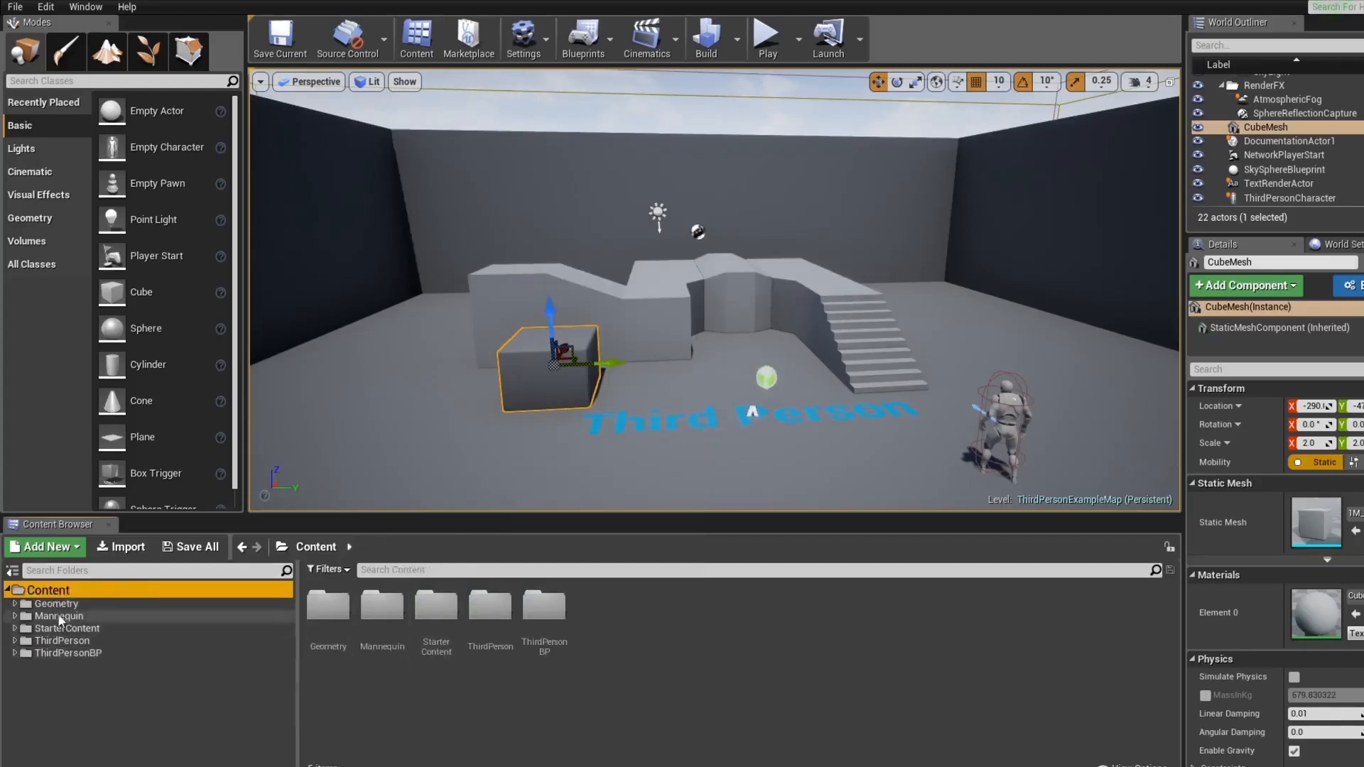
right_click(634, 639)
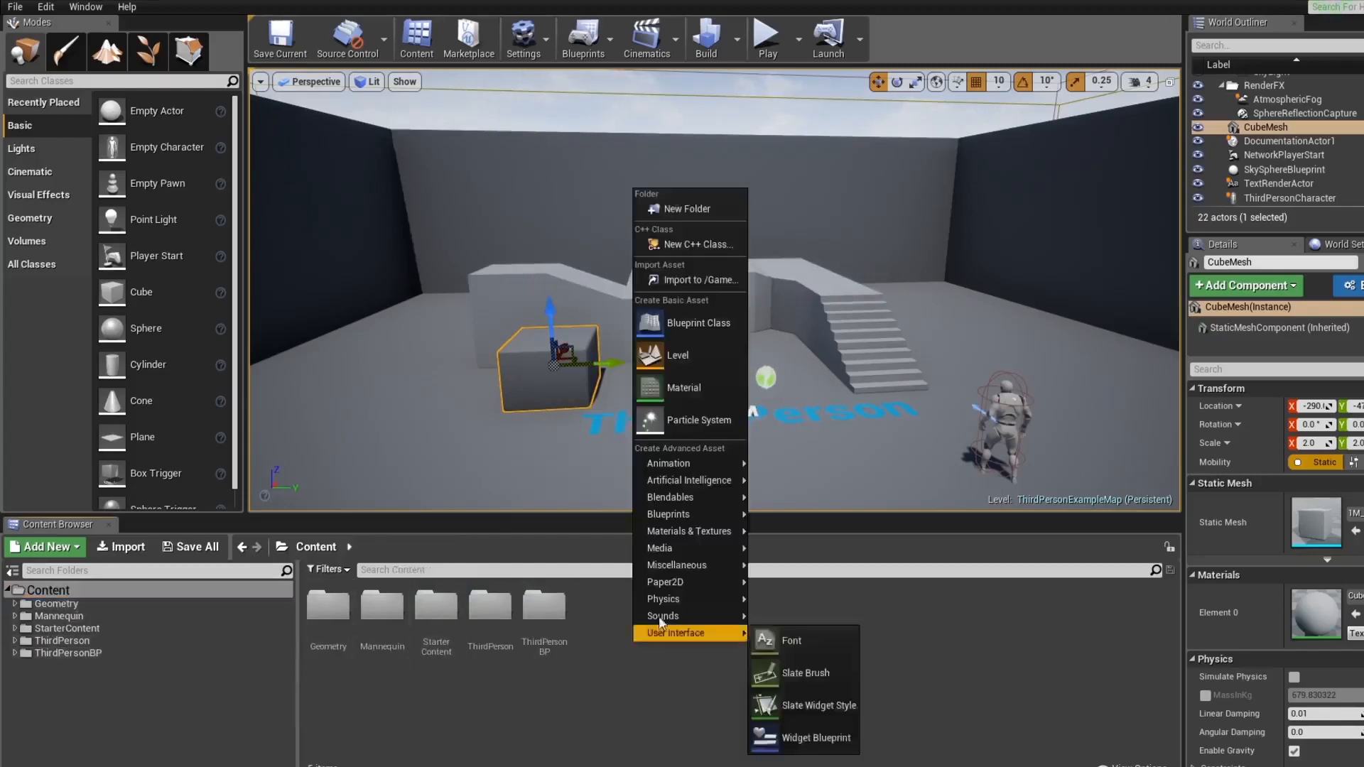
click(712, 210)
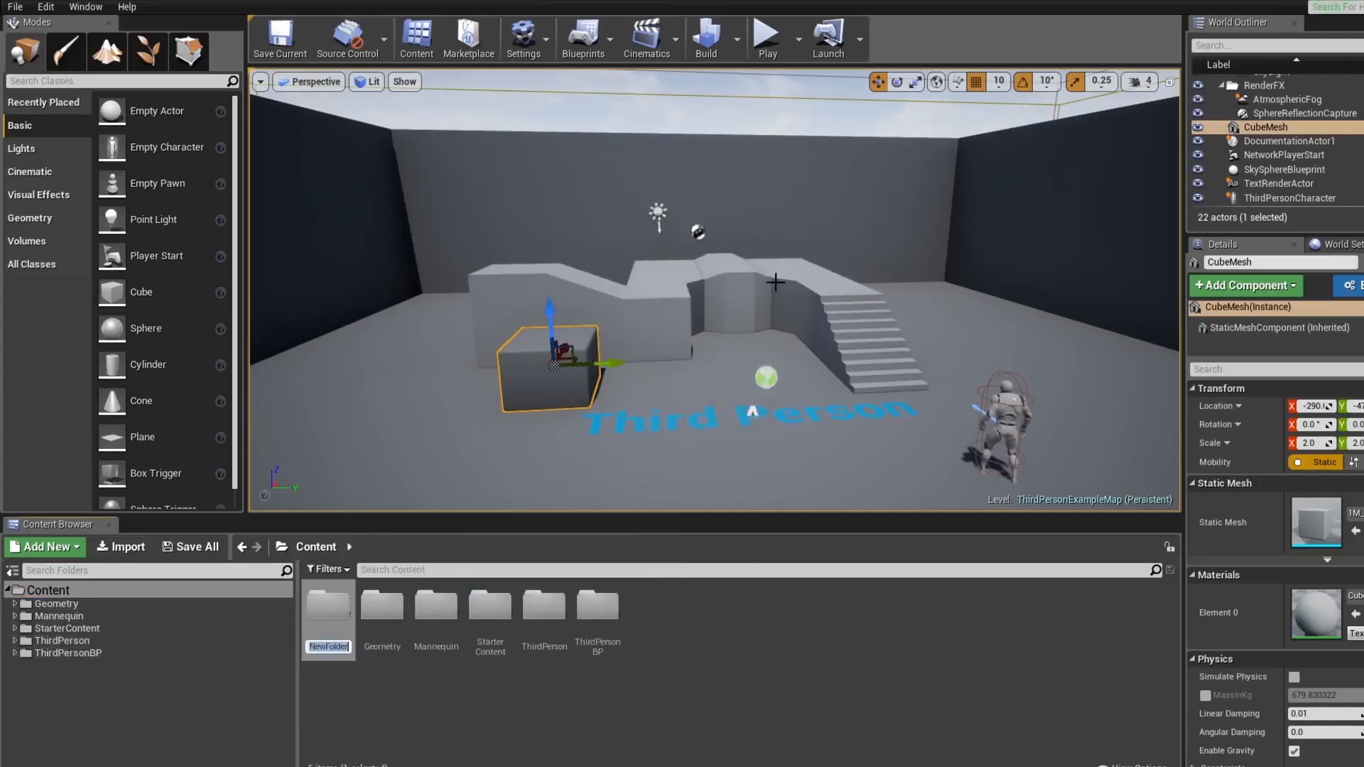
text(myCharacter)
key(Return)
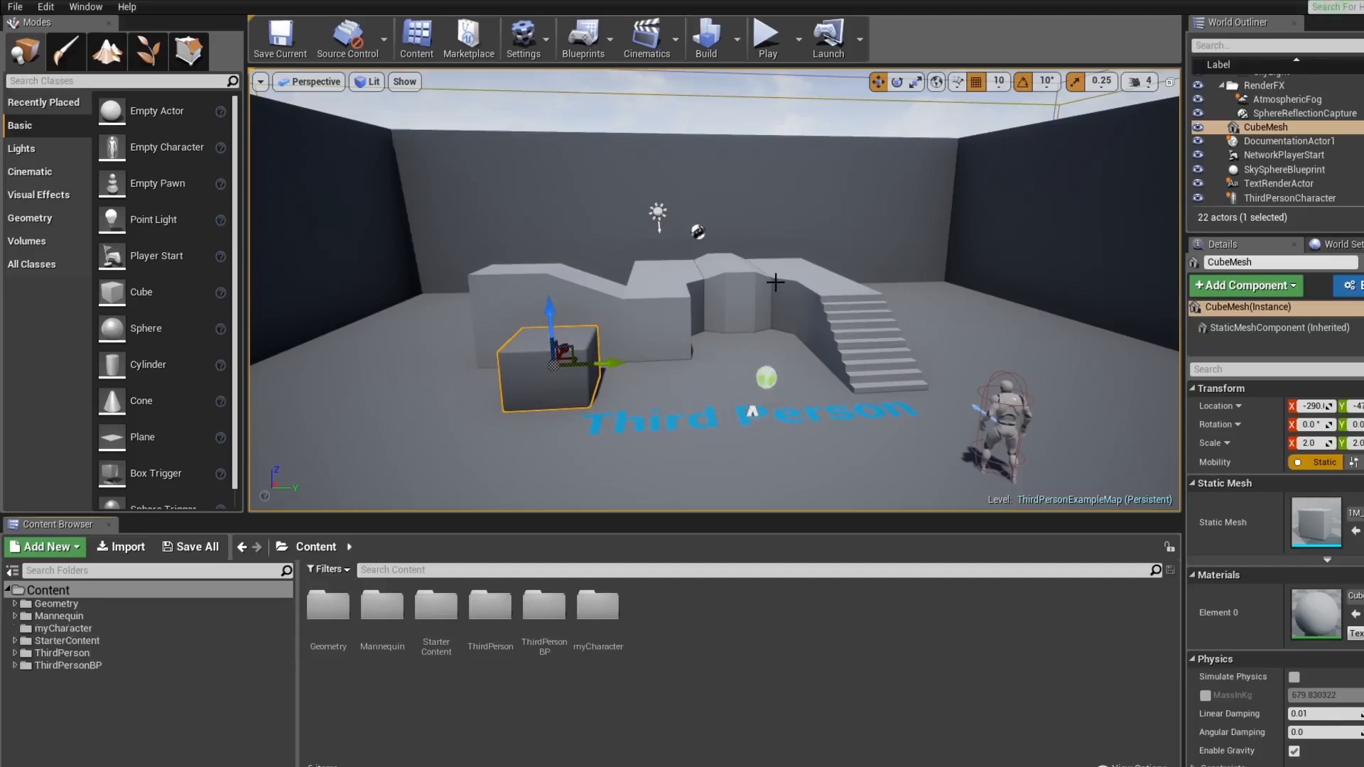
Create a subfolder named myCharacterMesh inside the myCharacter folder and open it
click(71, 631)
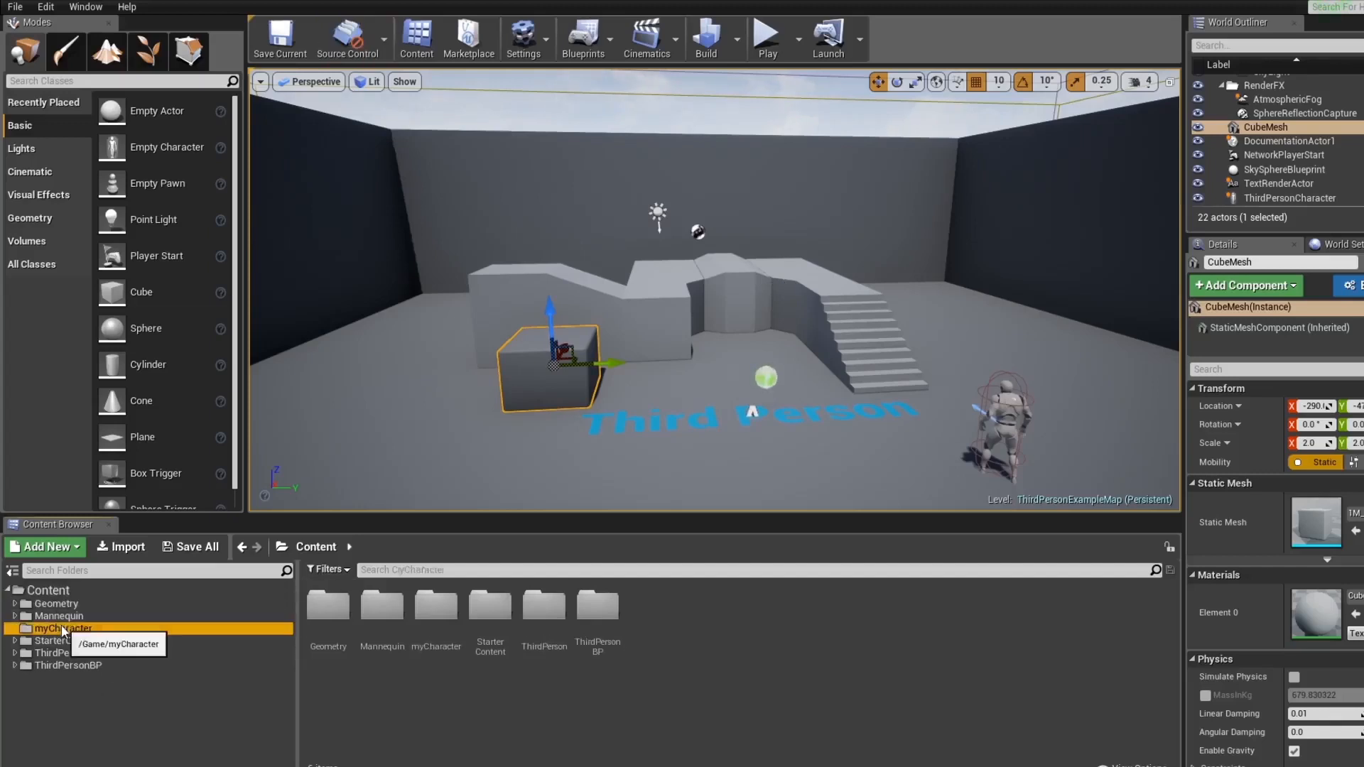
right_click(395, 604)
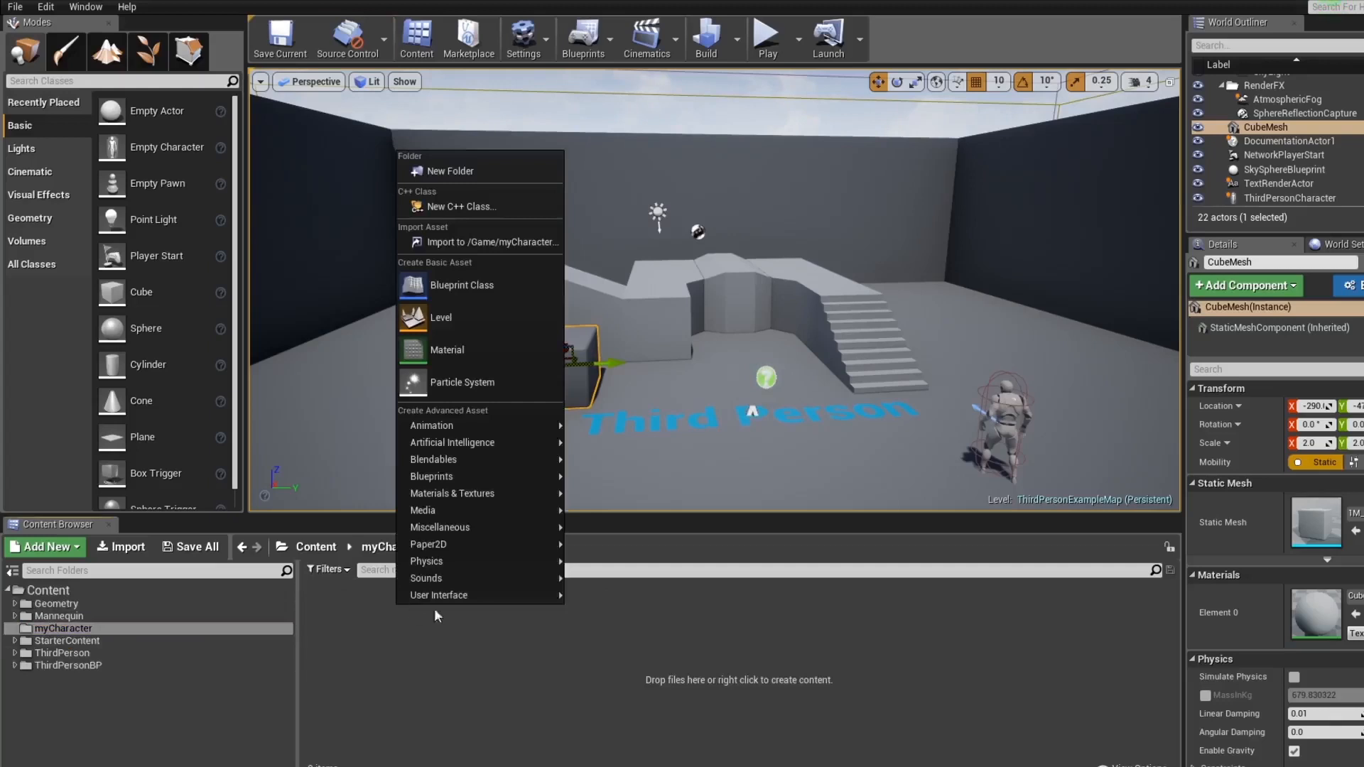
click(350, 620)
right_click(399, 646)
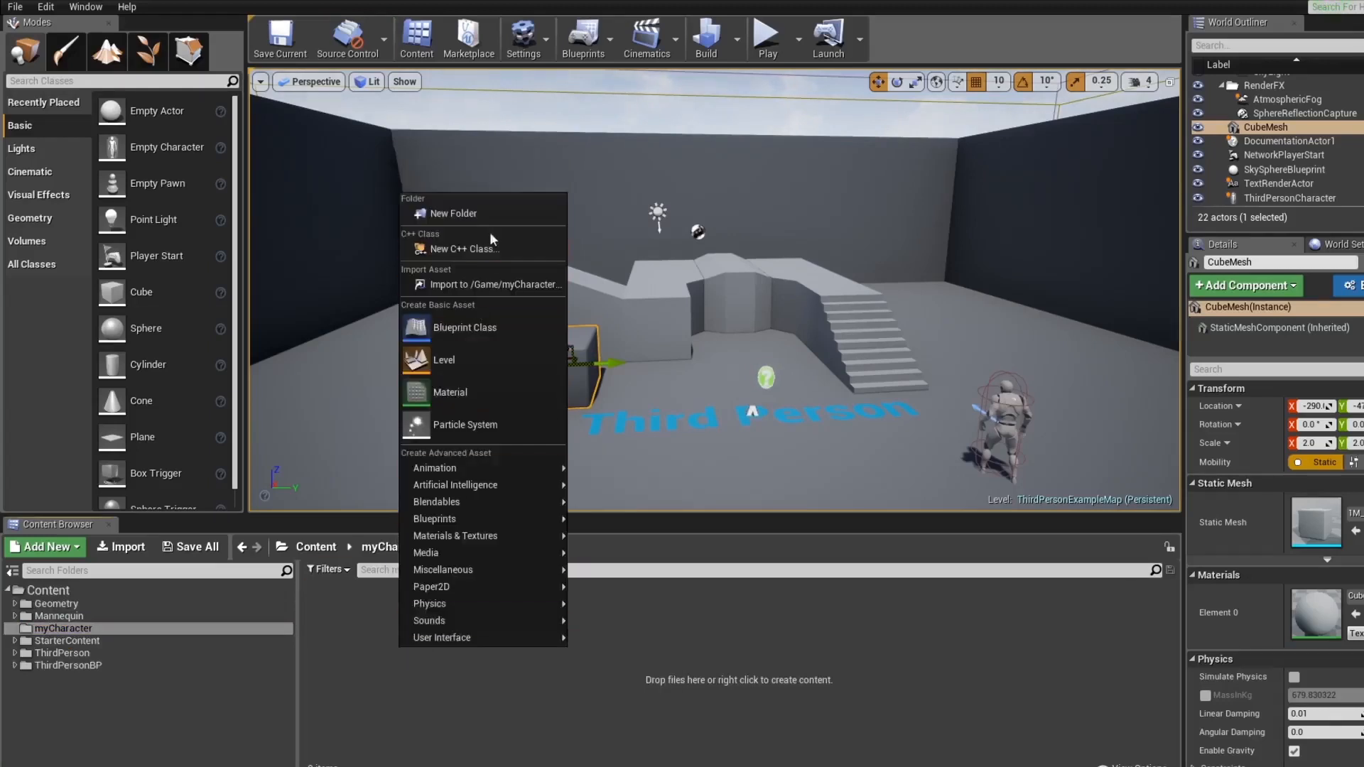
click(455, 213)
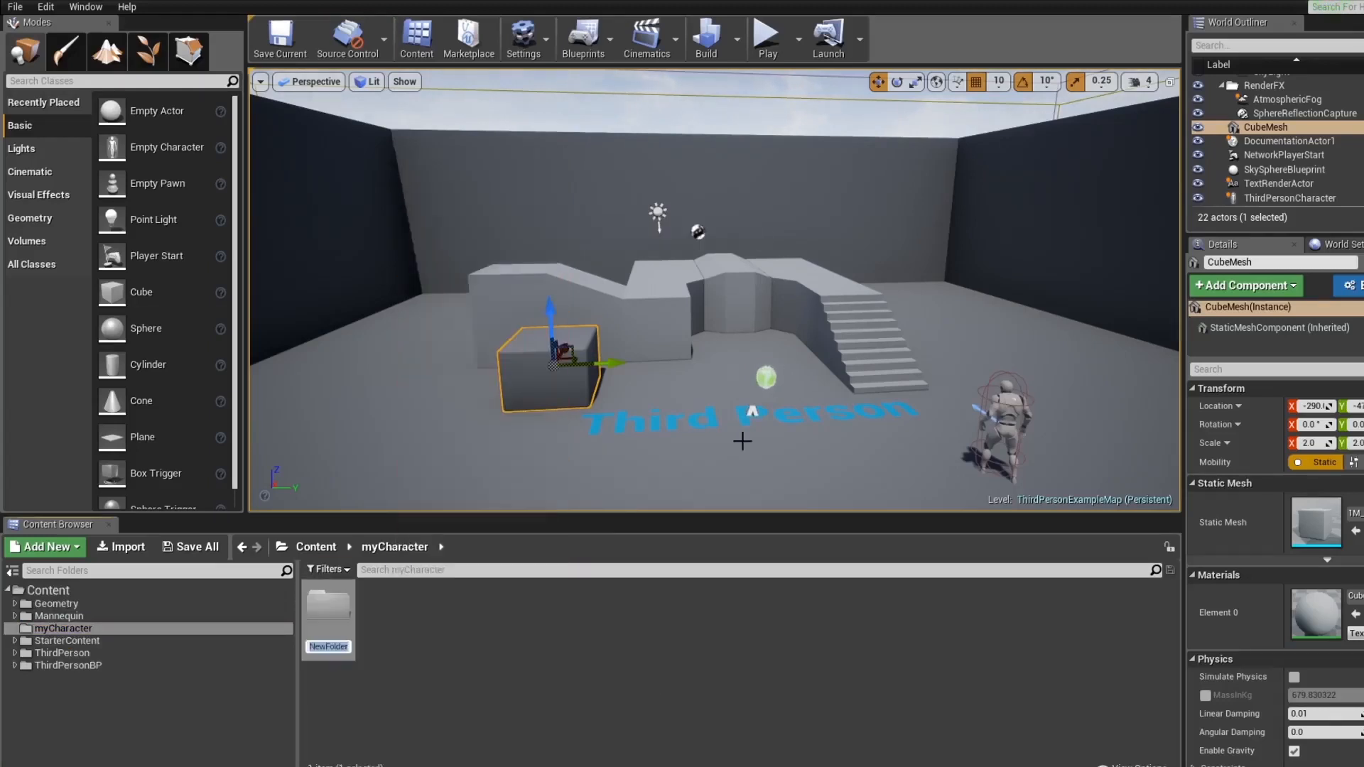
text(my)
text(Charac)
text(terMesh)
key(Return)
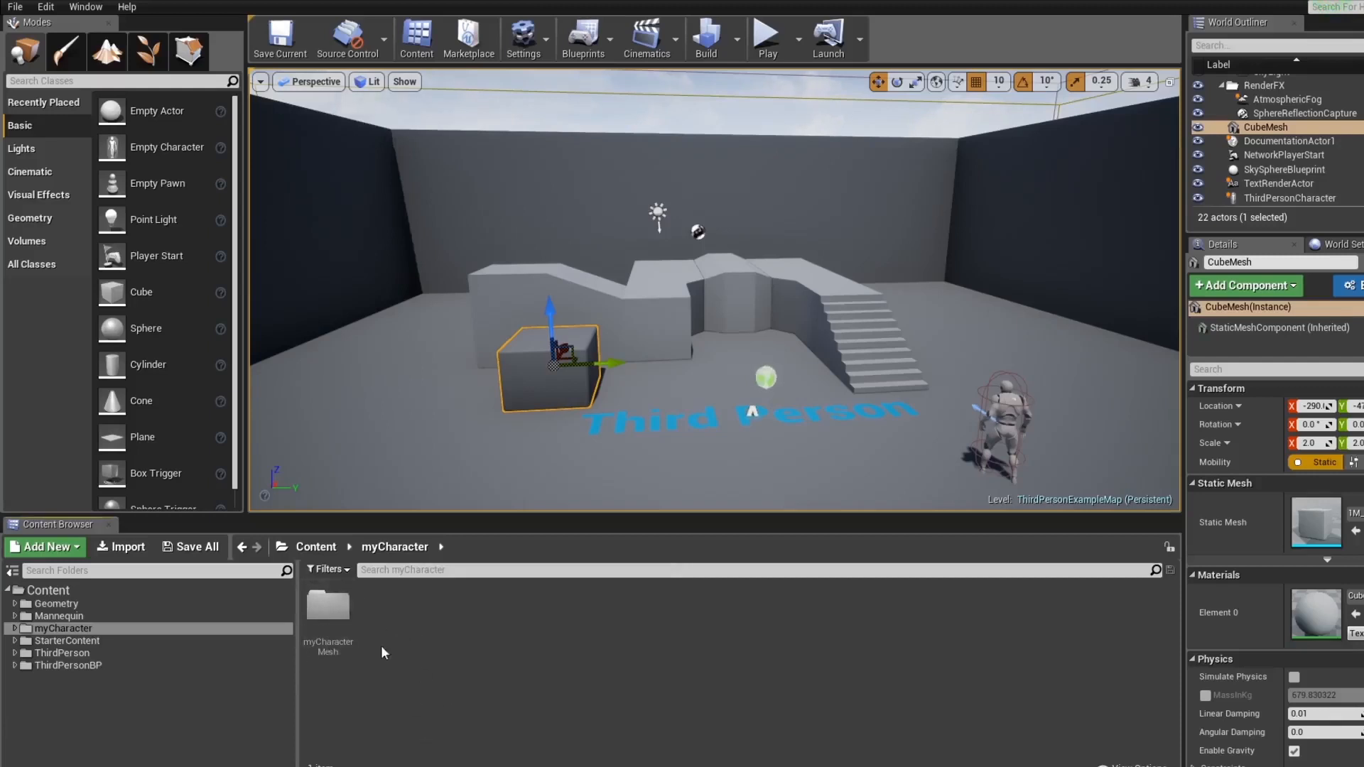
double_click(329, 606)
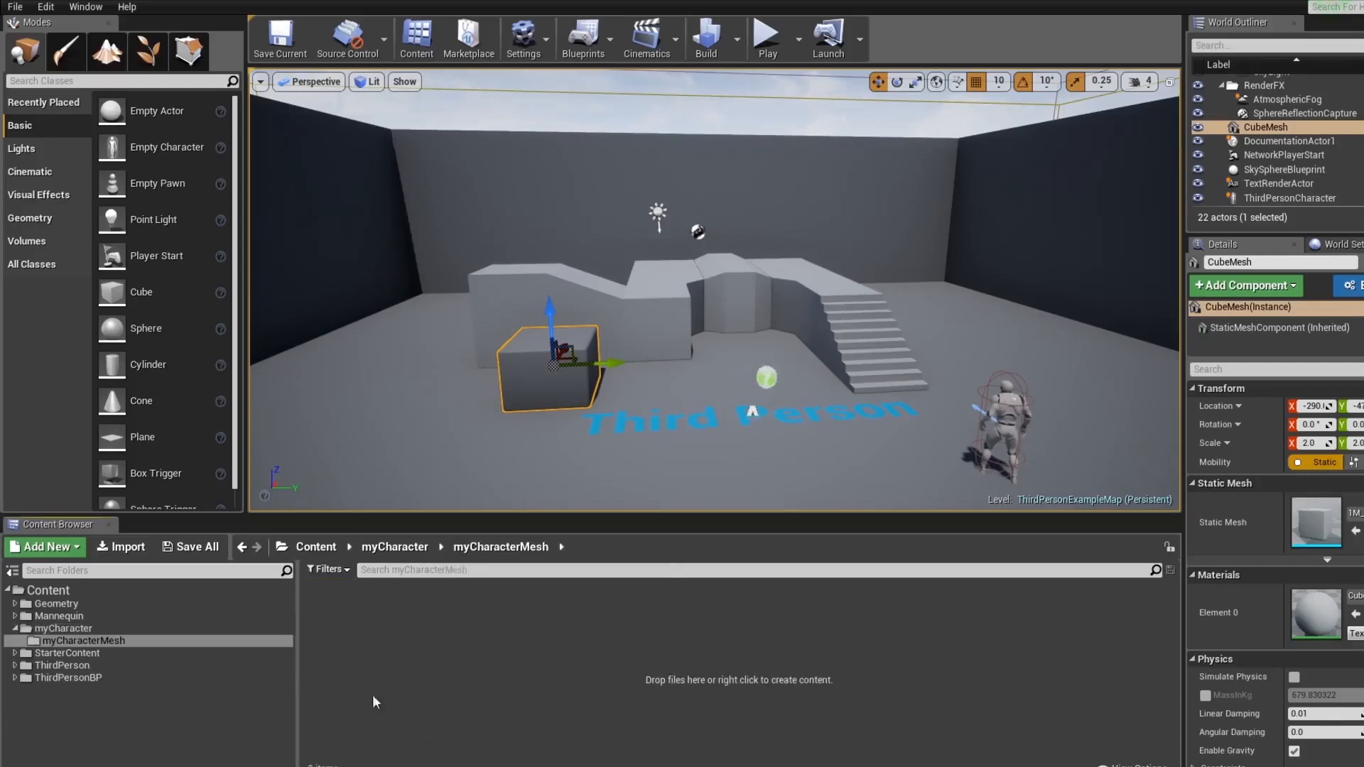
Switch to File Explorer and open the Source folder of the CRA03 project
key(alt+Tab)
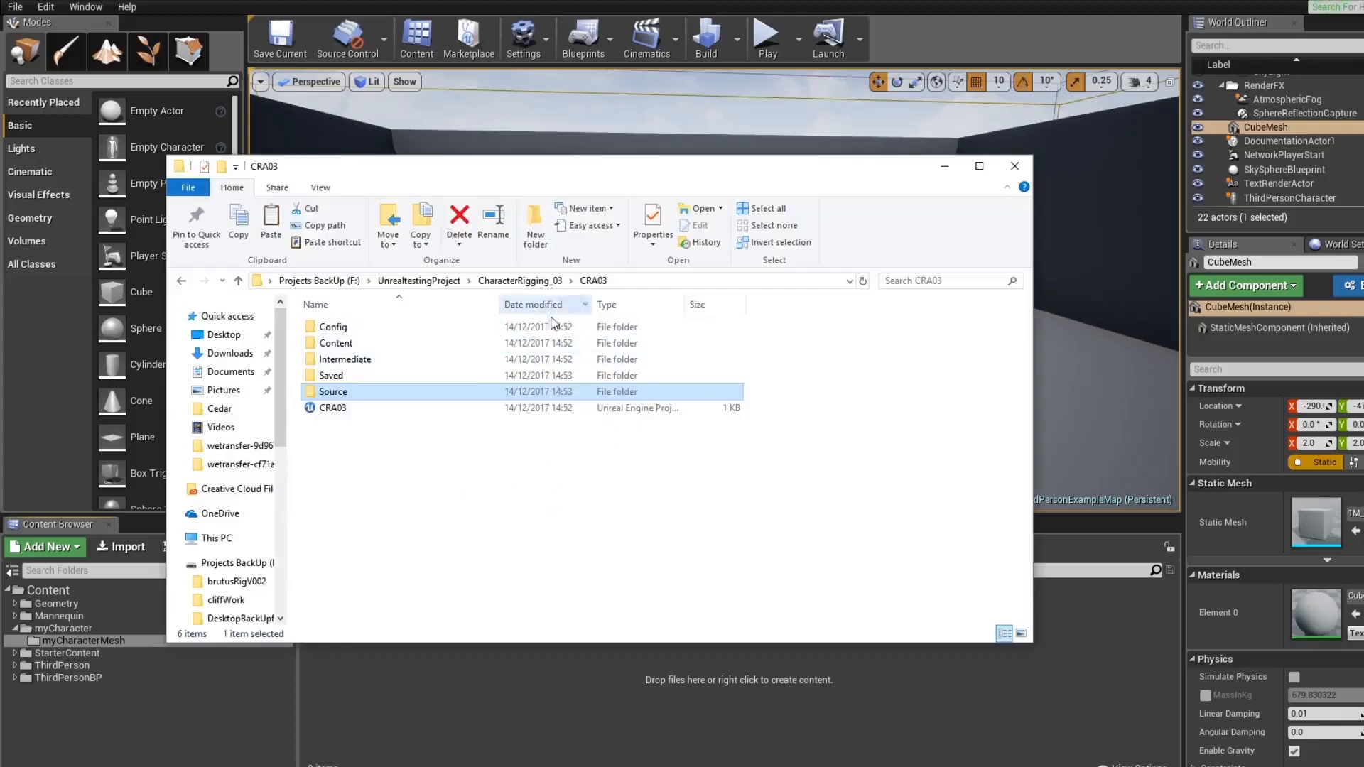
click(518, 281)
double_click(333, 327)
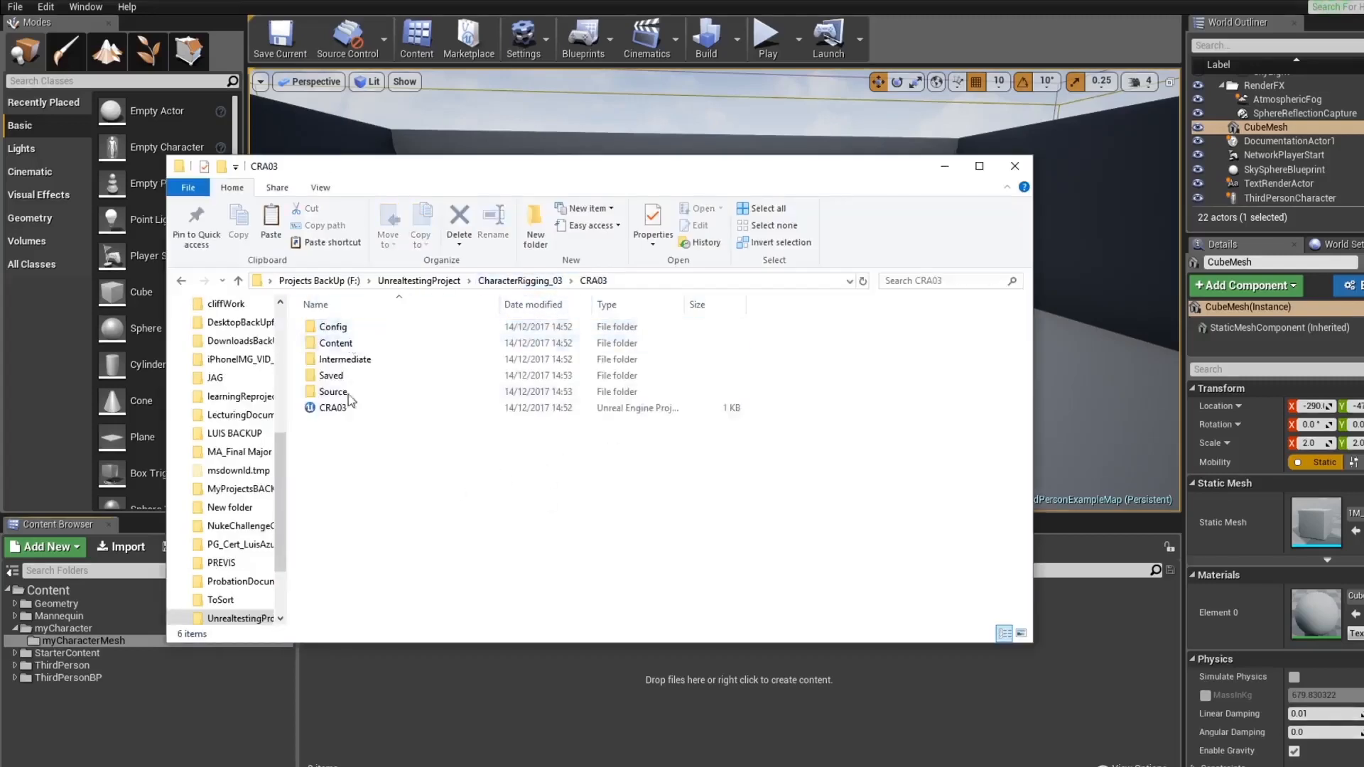
click(335, 395)
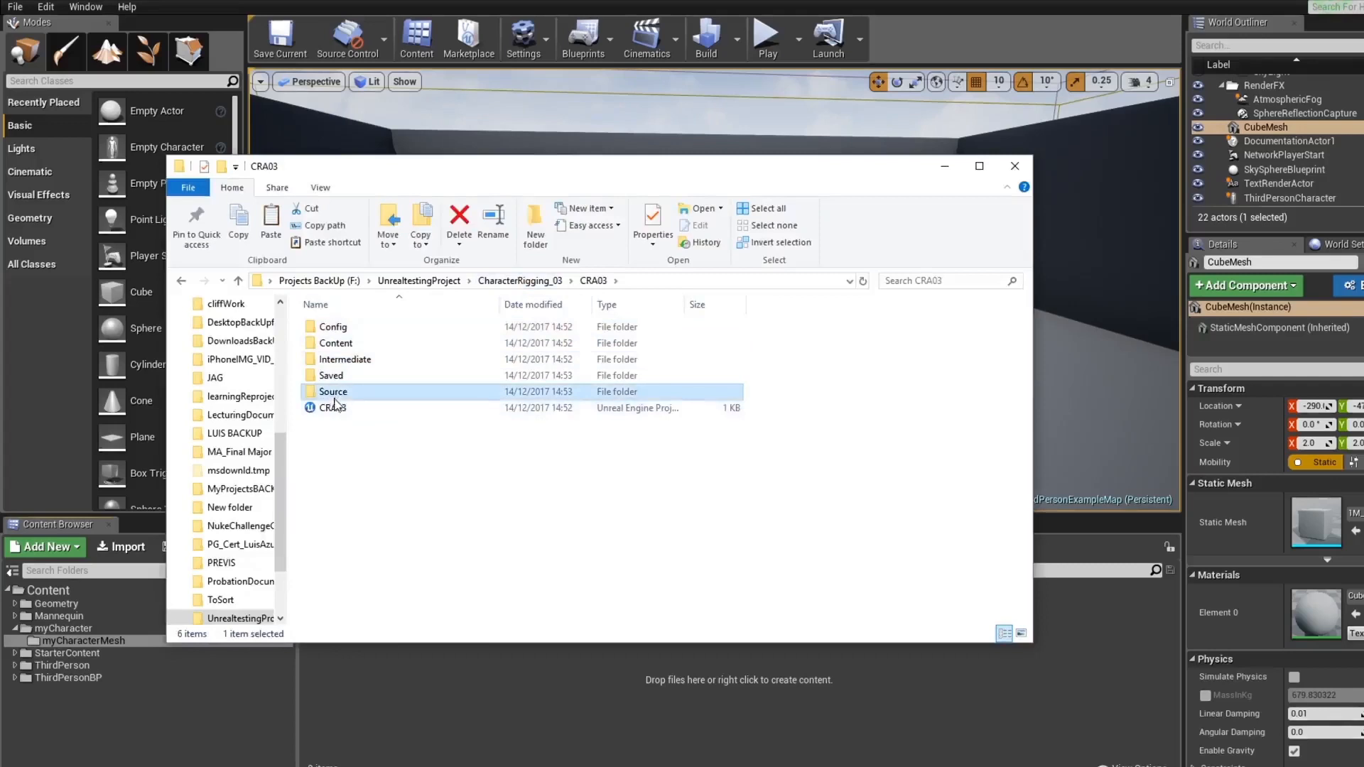
double_click(335, 395)
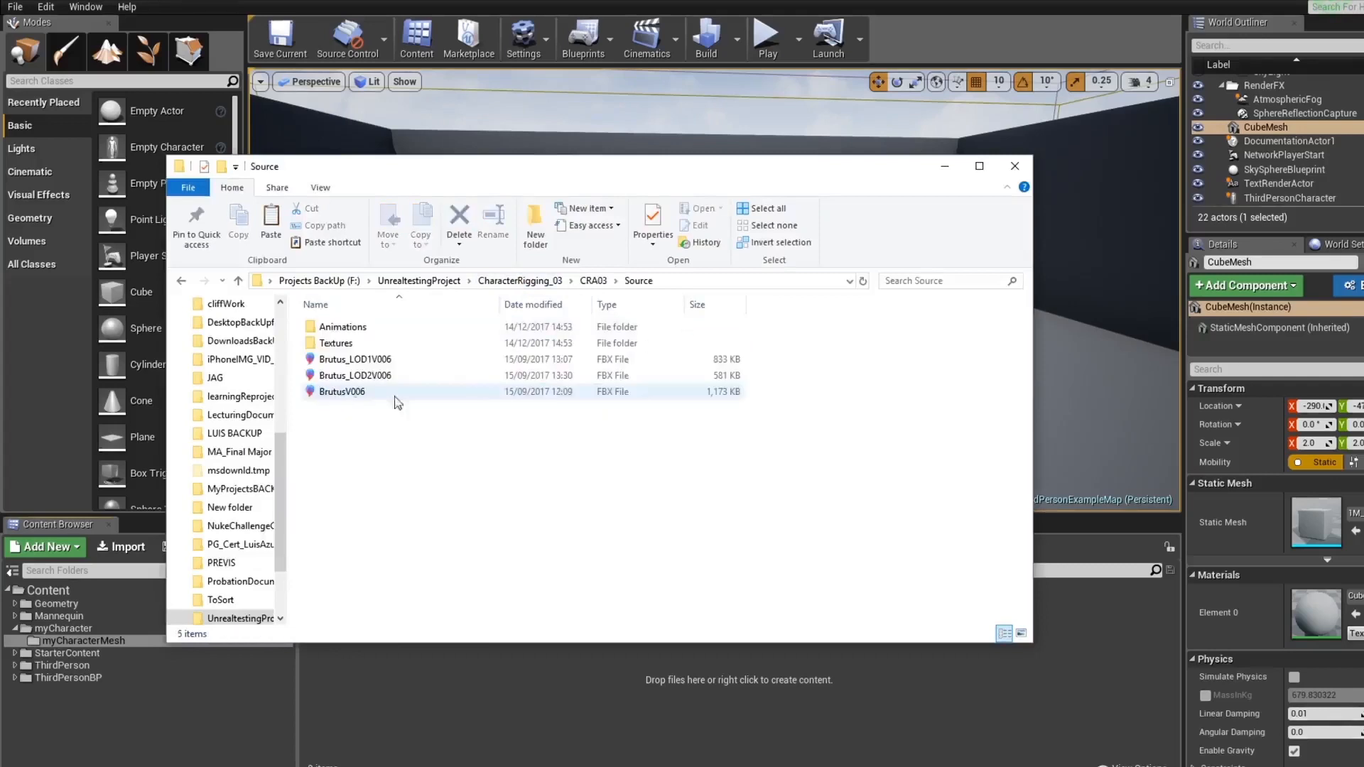
Examine the BrutusV006 mesh files and the Textures and Animations subfolders in Source, and close the File Explorer window
click(339, 397)
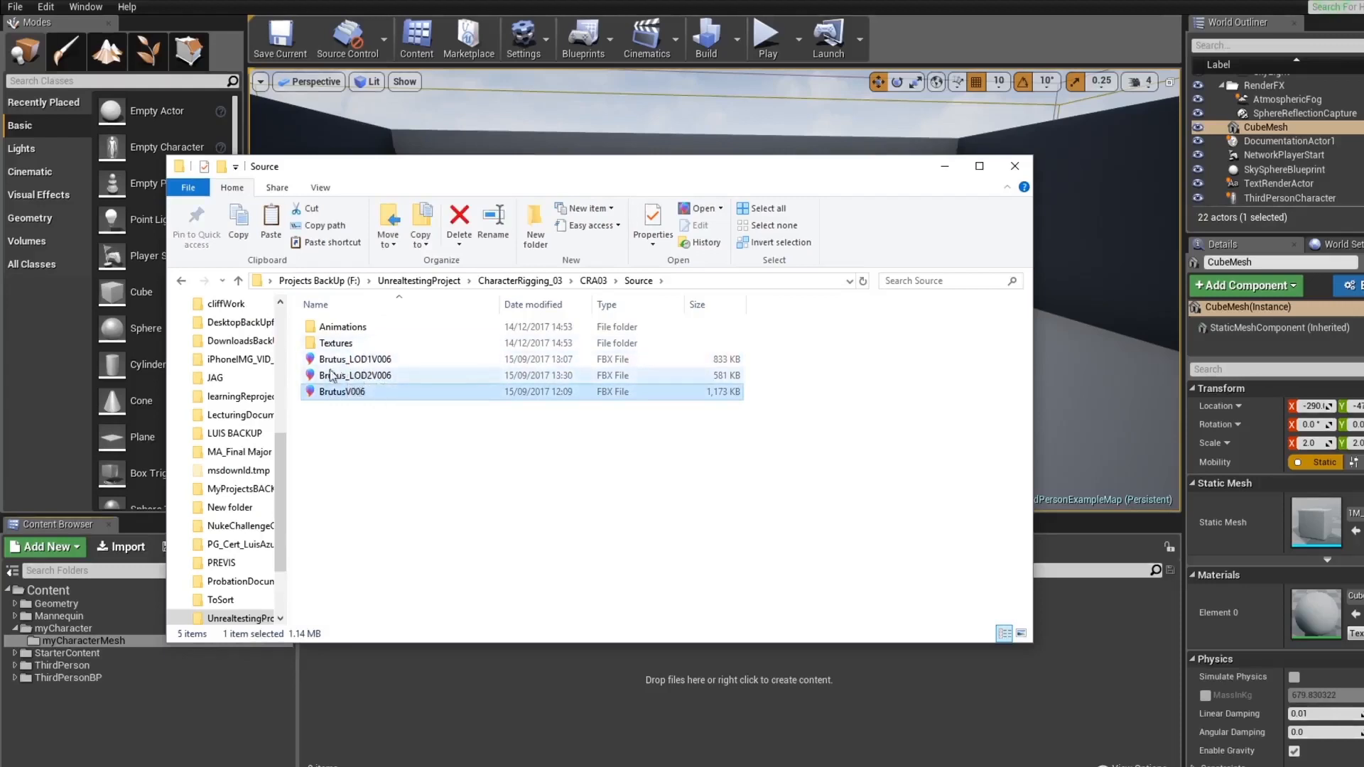
double_click(335, 343)
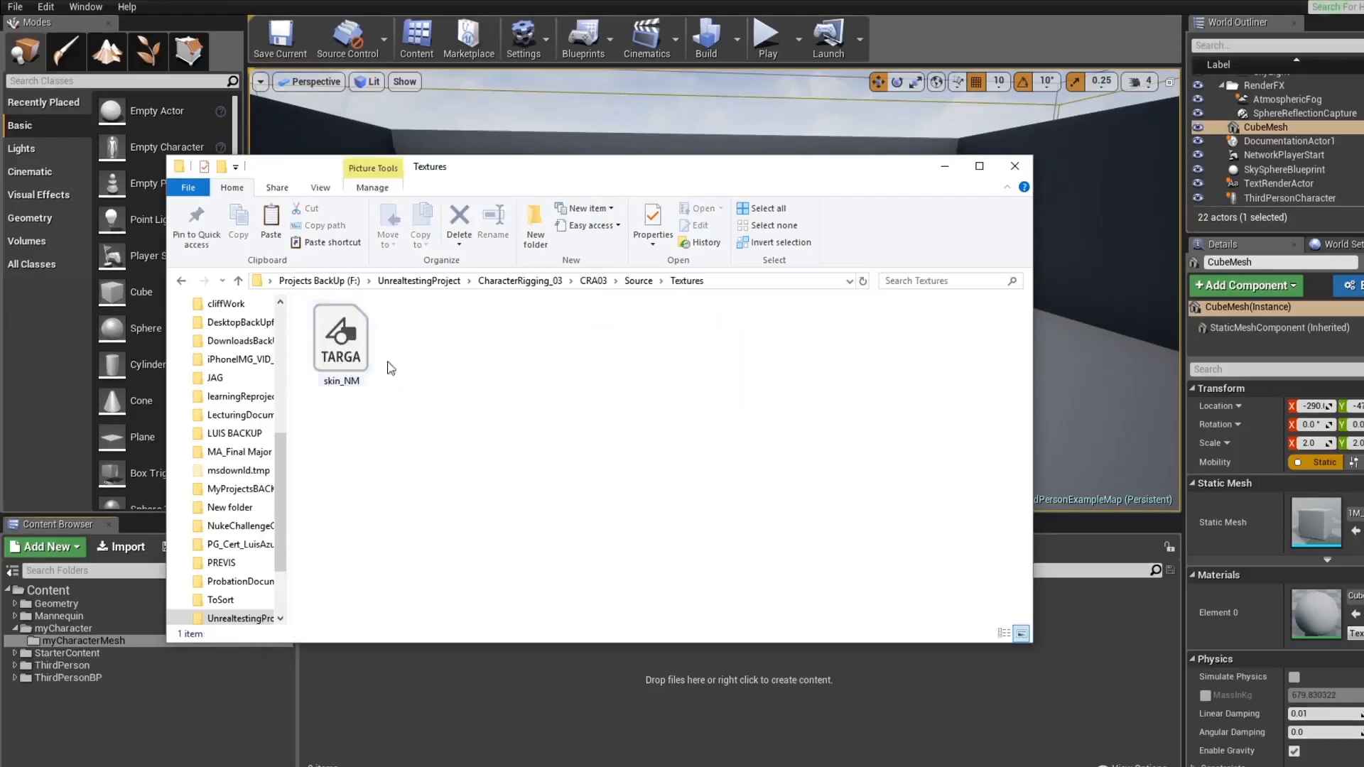
click(636, 285)
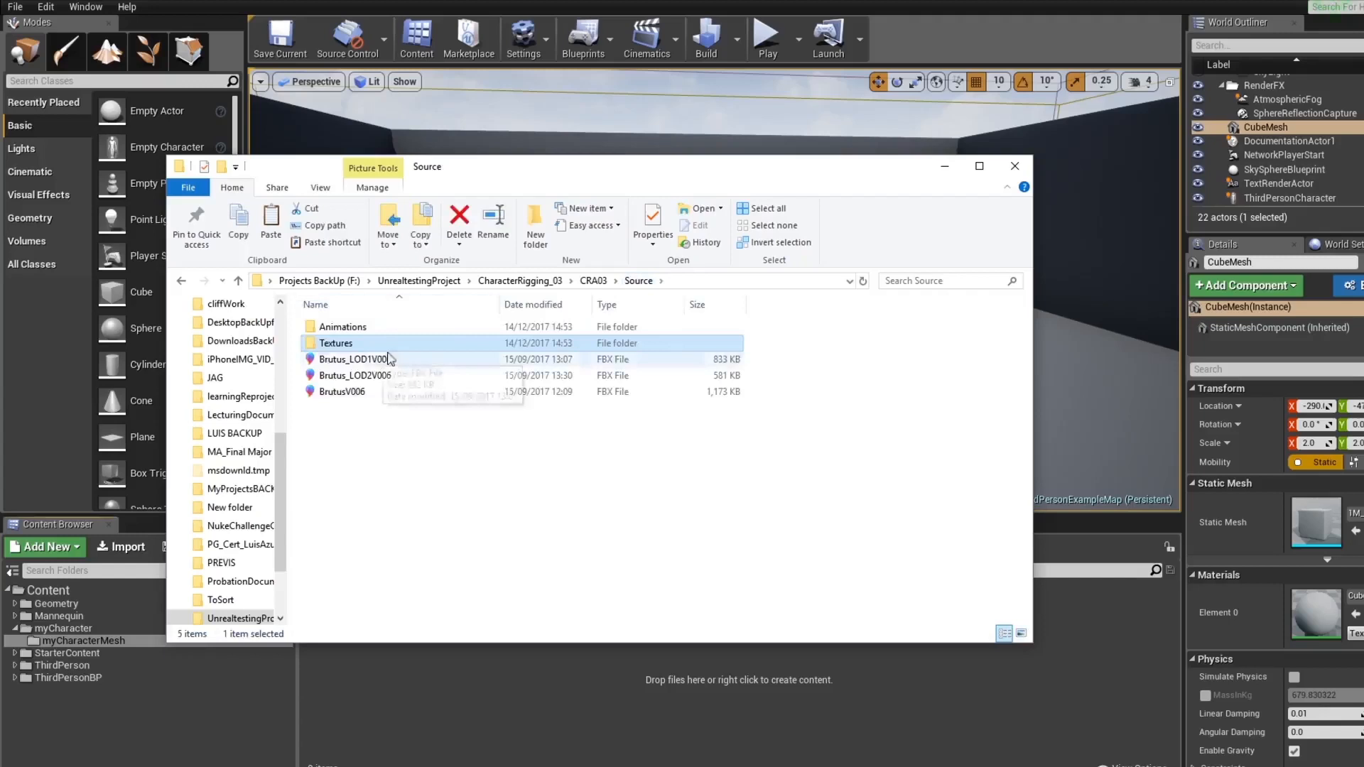
double_click(333, 327)
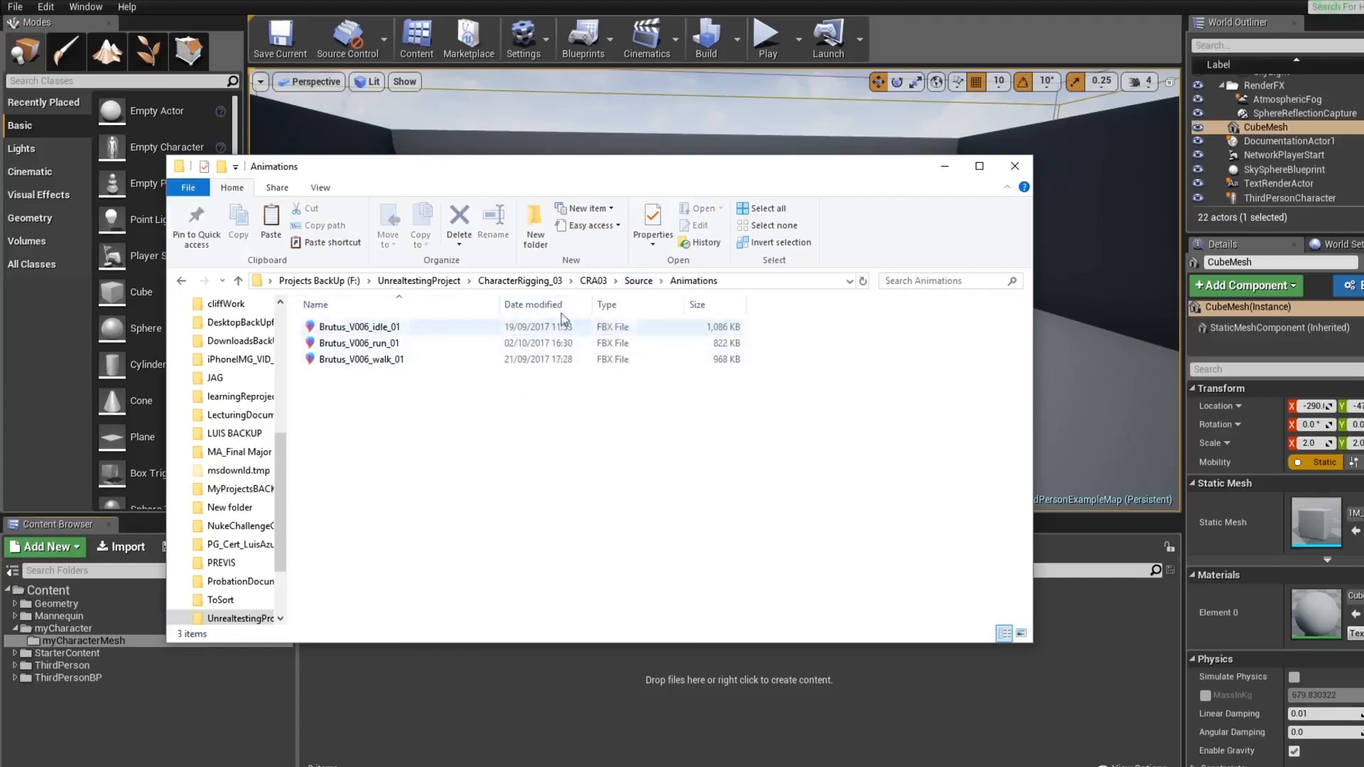
click(629, 282)
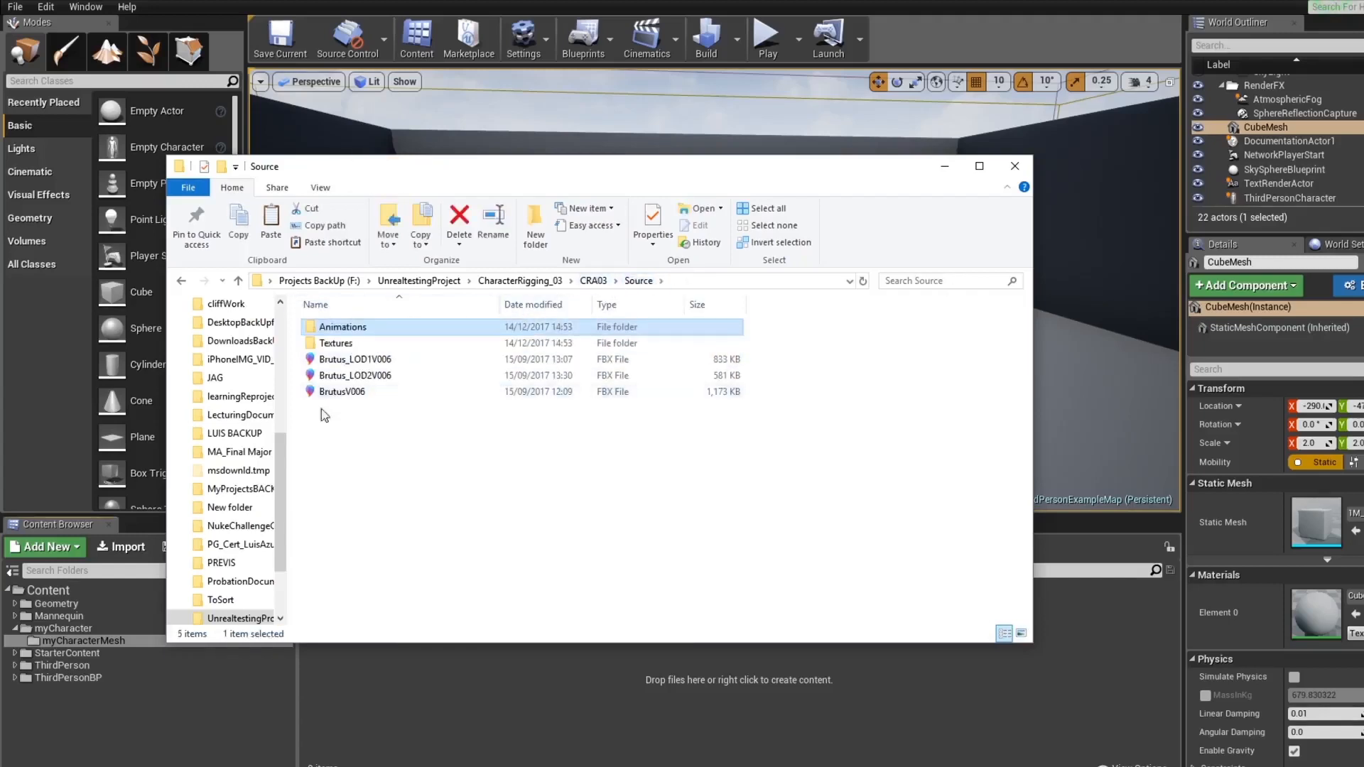
click(1015, 168)
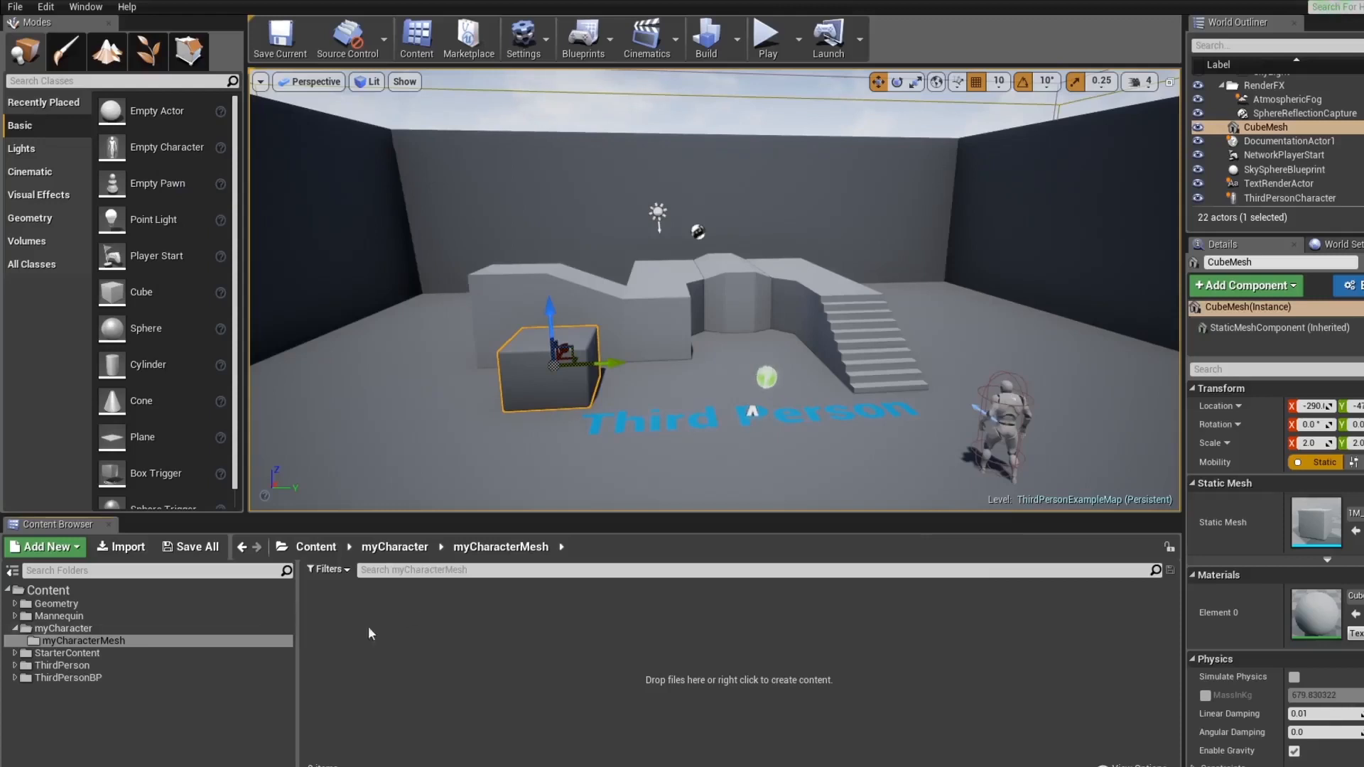
Create a folder named Textures inside the myCharacterMesh folder
click(84, 630)
click(71, 641)
right_click(372, 605)
click(395, 660)
right_click(368, 614)
click(412, 186)
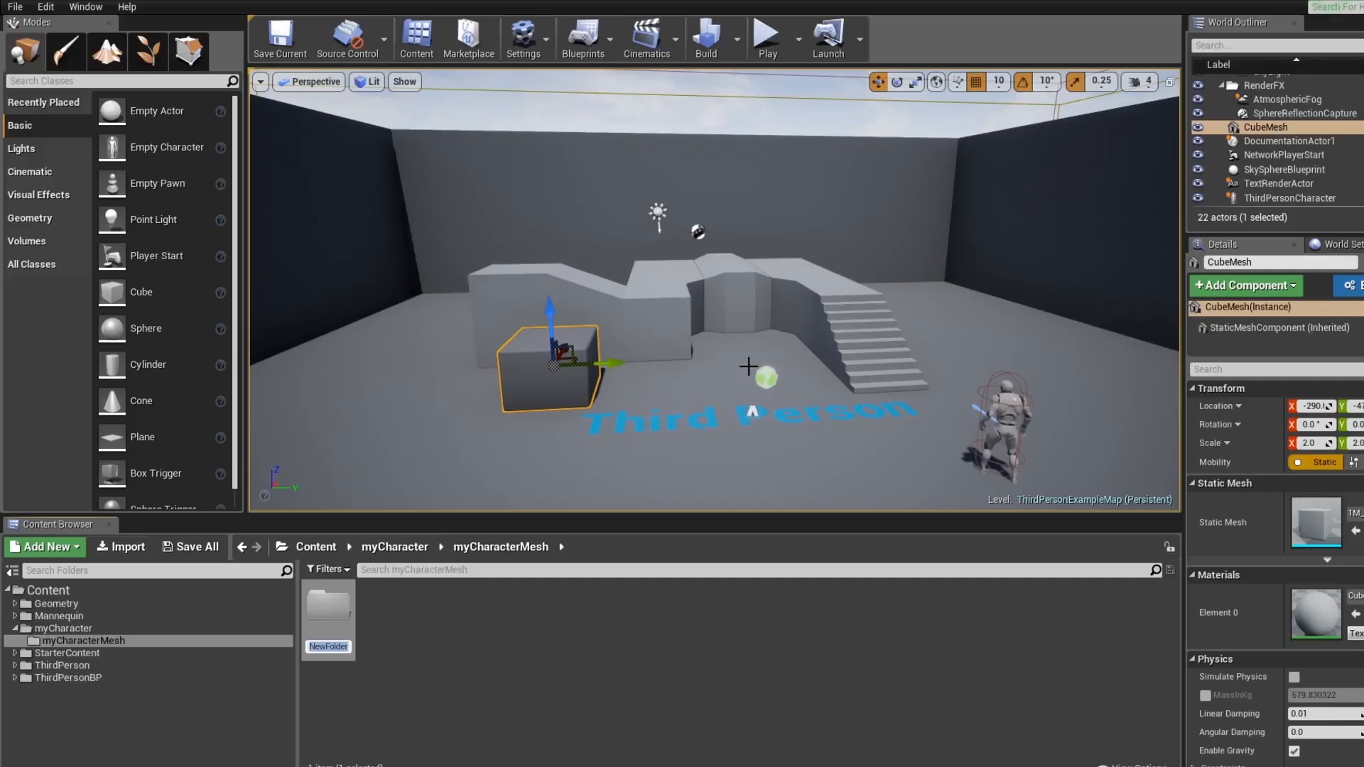
text(Textures)
key(Return)
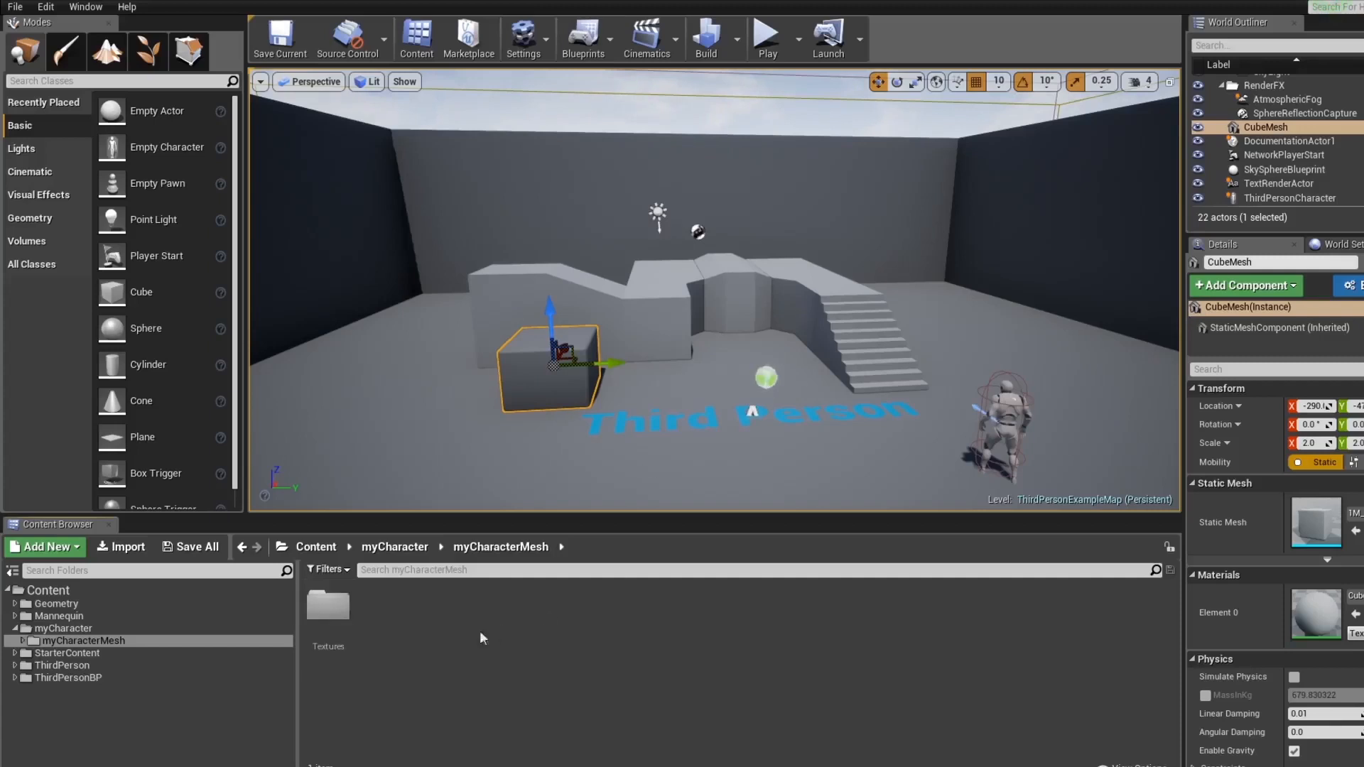
Create a folder named Shaders beside Textures in the myCharacterMesh folder
right_click(449, 640)
click(544, 209)
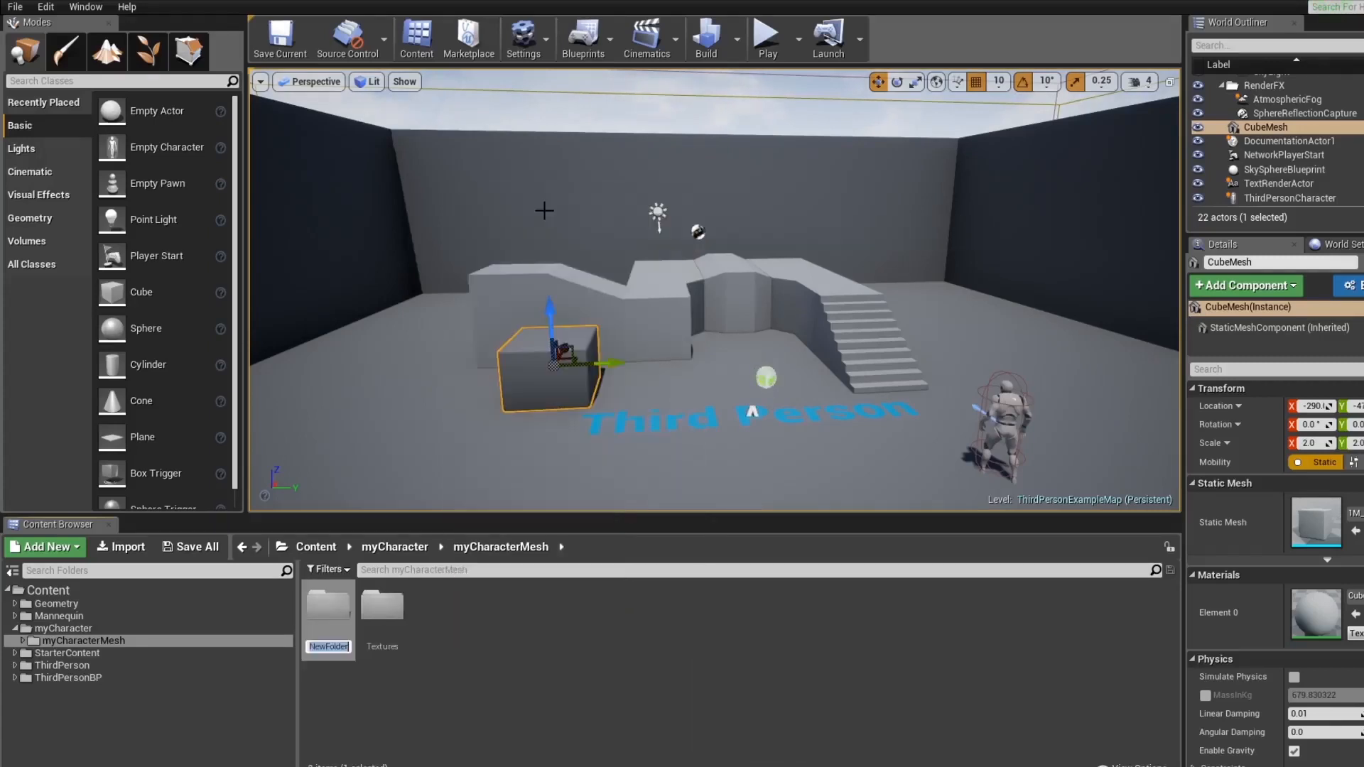
text(Shaders)
key(Return)
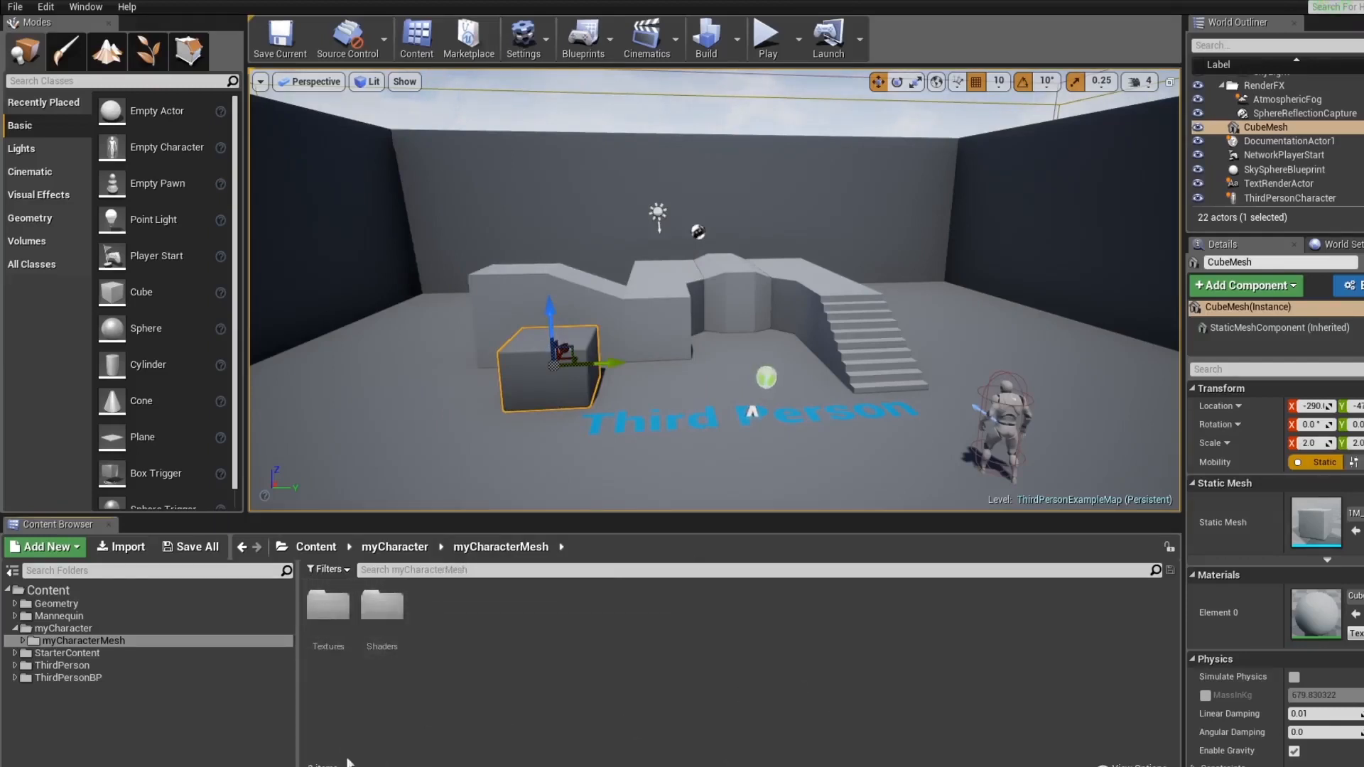
Switch to a new File Explorer window and open the Projects BackUp (F:) drive
key(super+e)
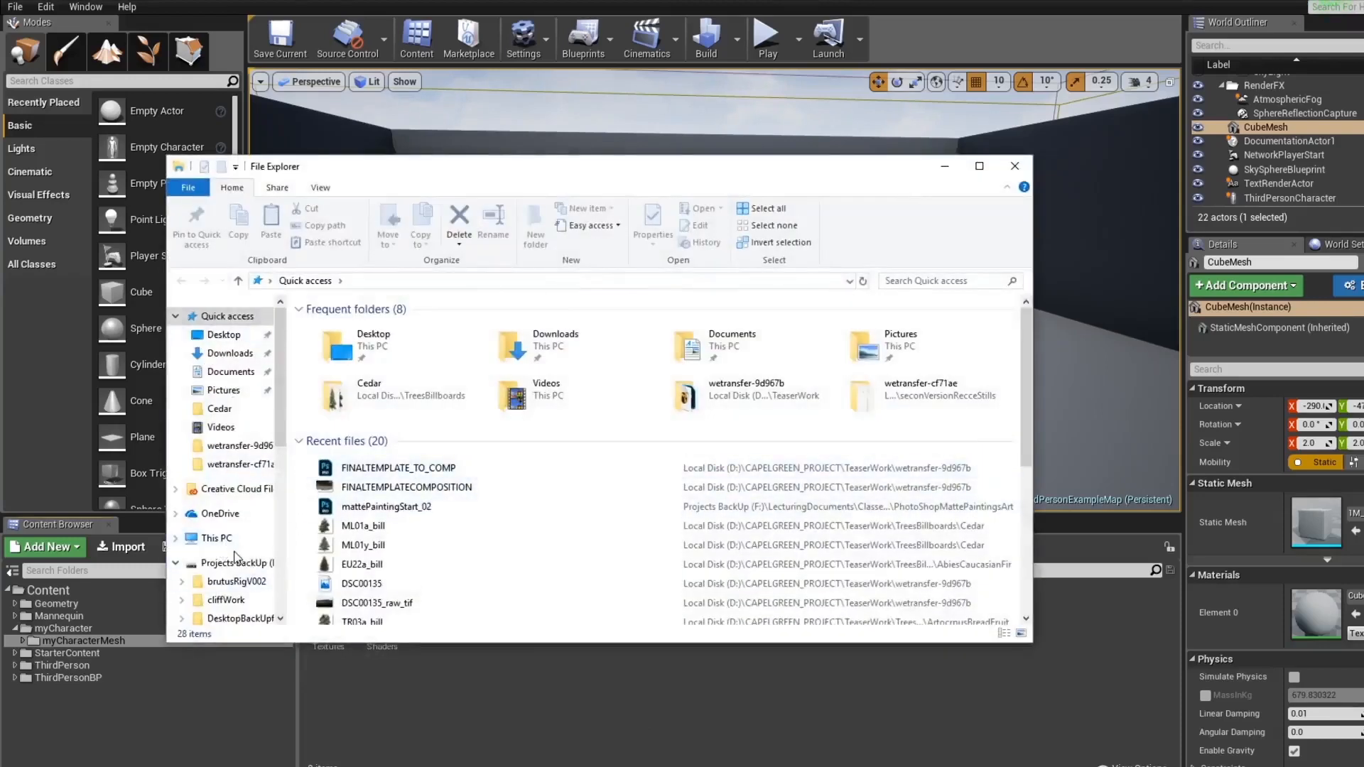
click(188, 538)
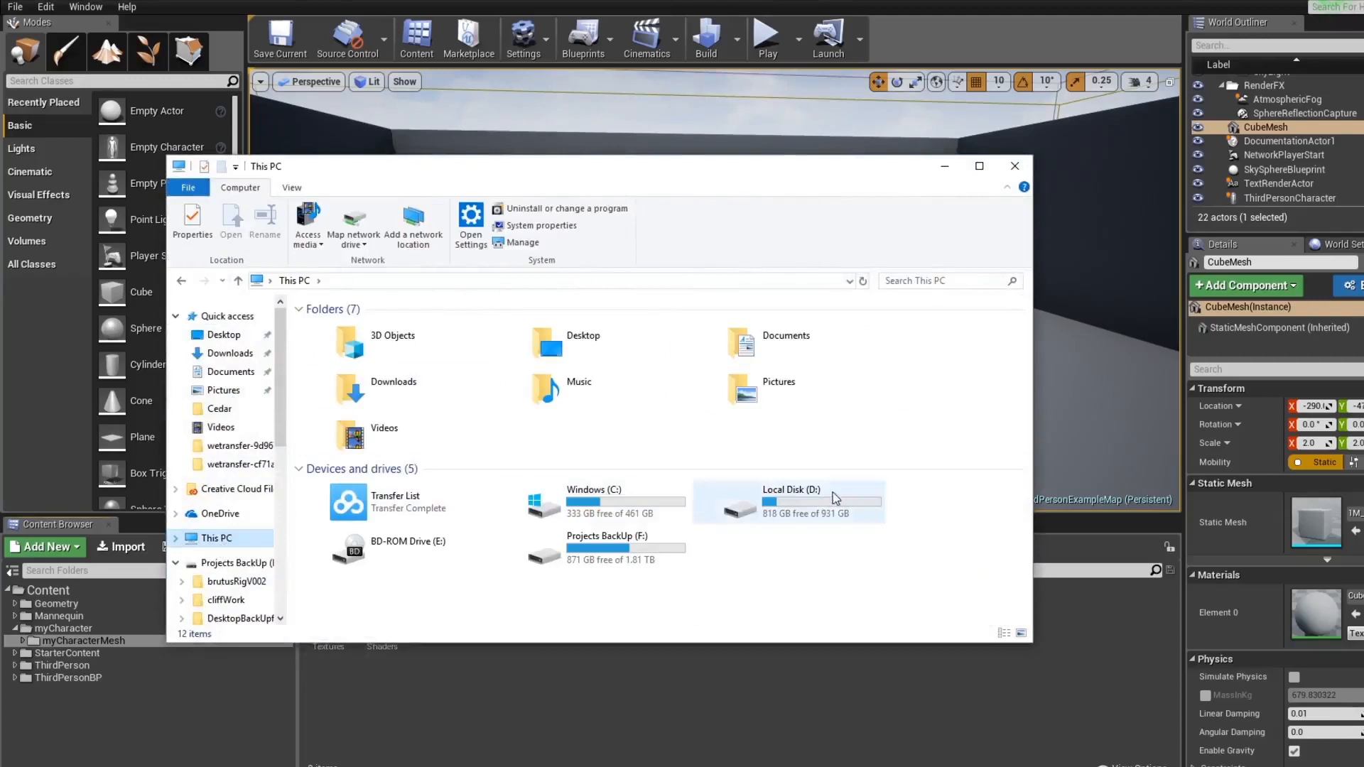
double_click(572, 546)
scroll(411, 437, down, 1)
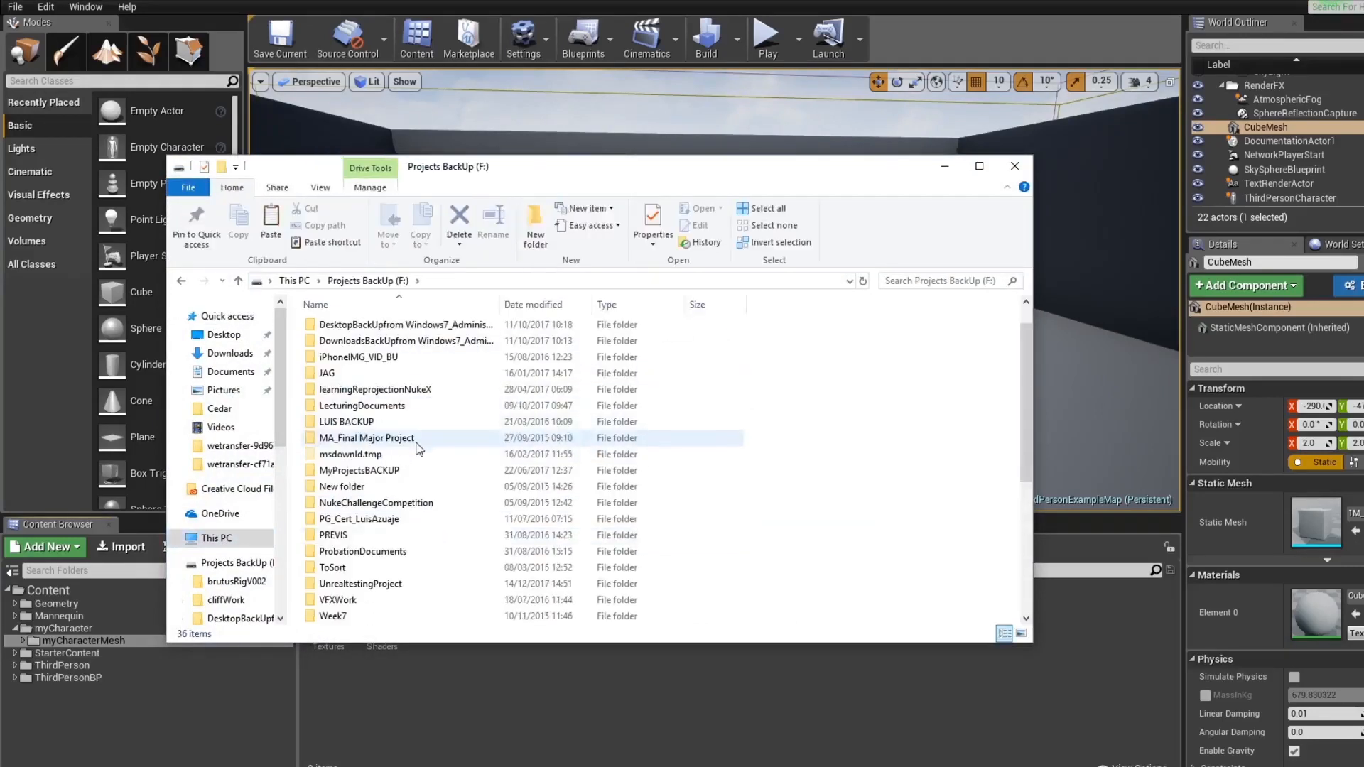
double_click(377, 415)
double_click(342, 327)
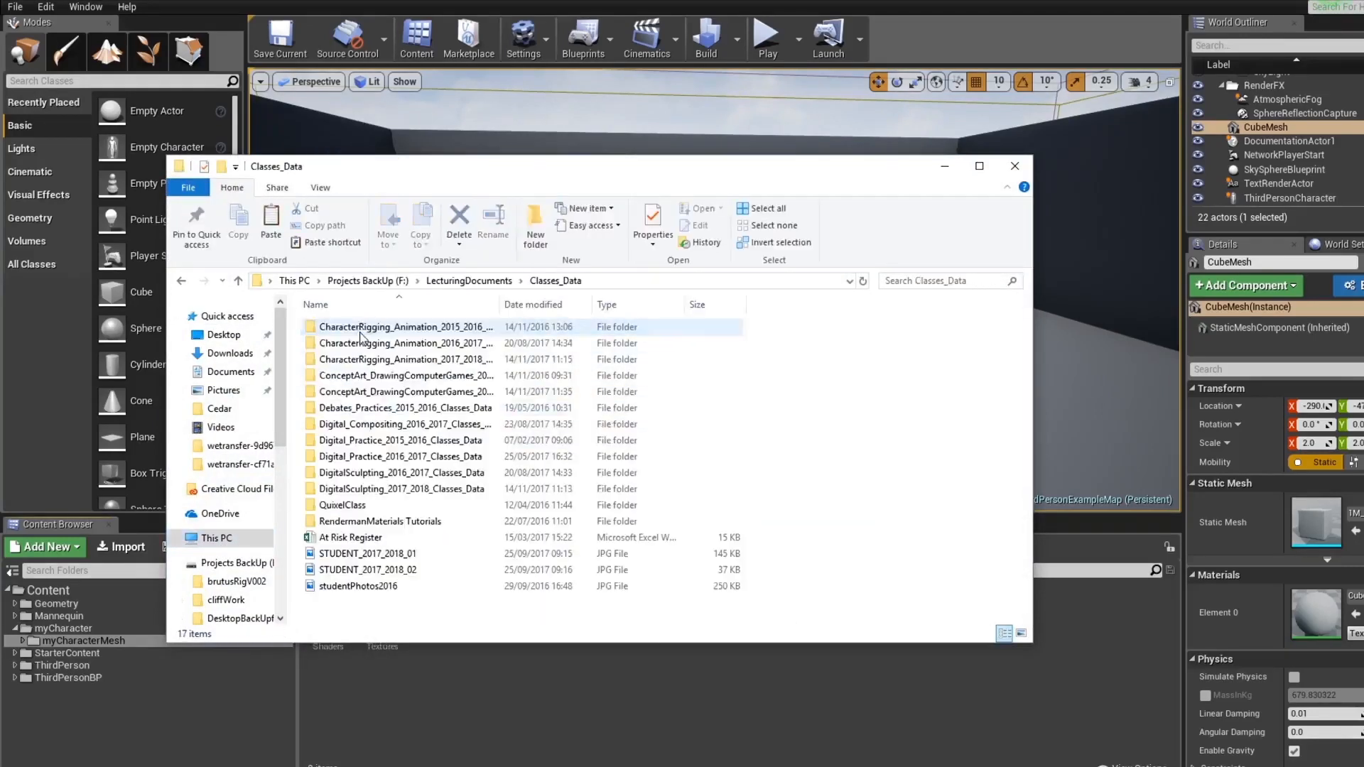
double_click(405, 361)
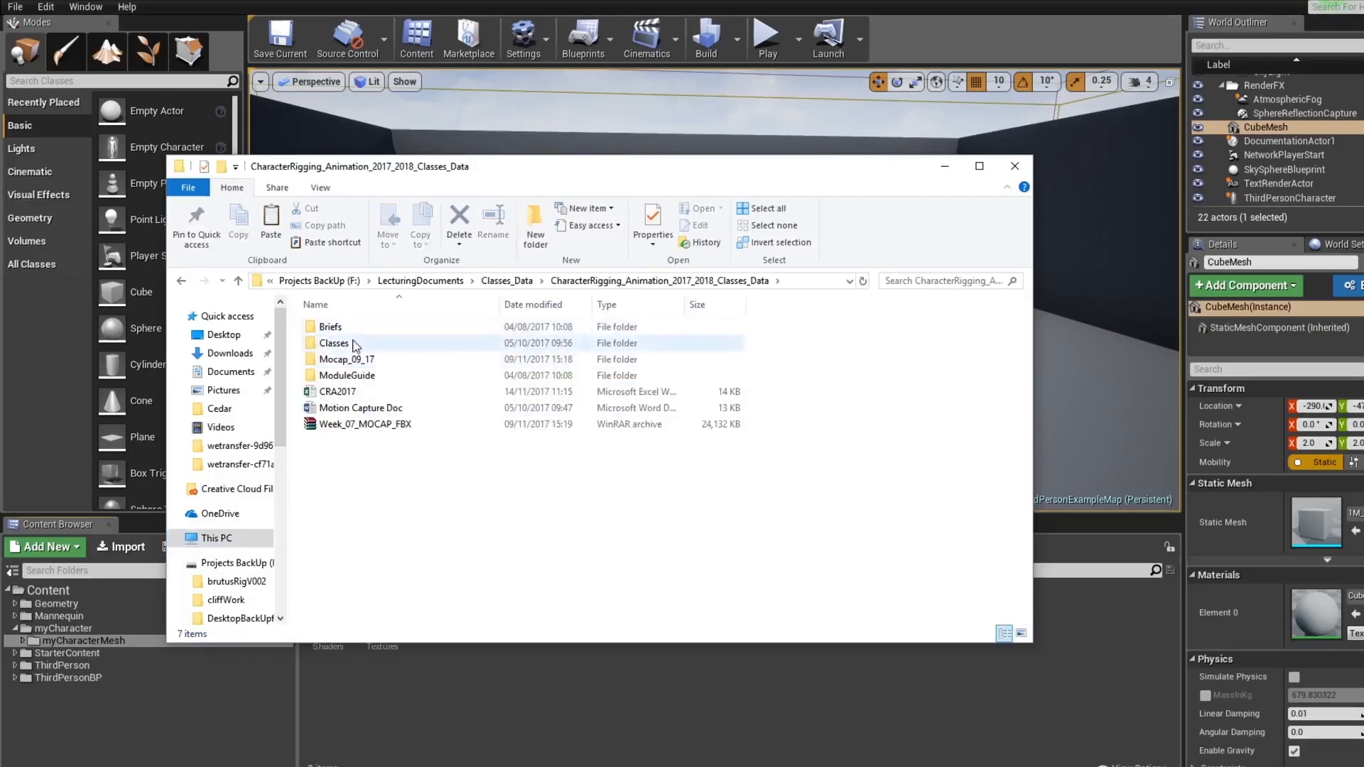
click(496, 282)
click(494, 282)
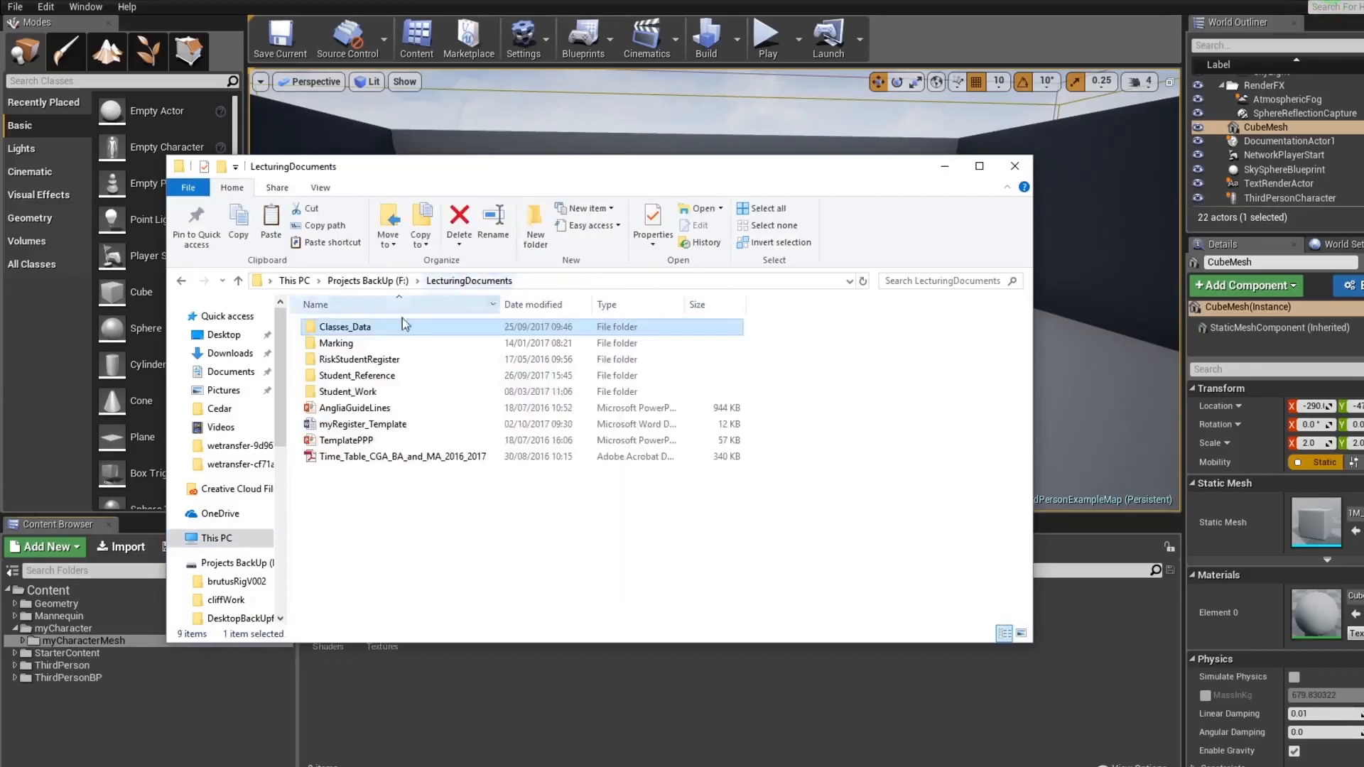
click(384, 283)
Open the Textures folder in UnrealtestingProject > CharacterRigging_03 > CRA03 > Source
scroll(402, 438, down, 3)
double_click(377, 487)
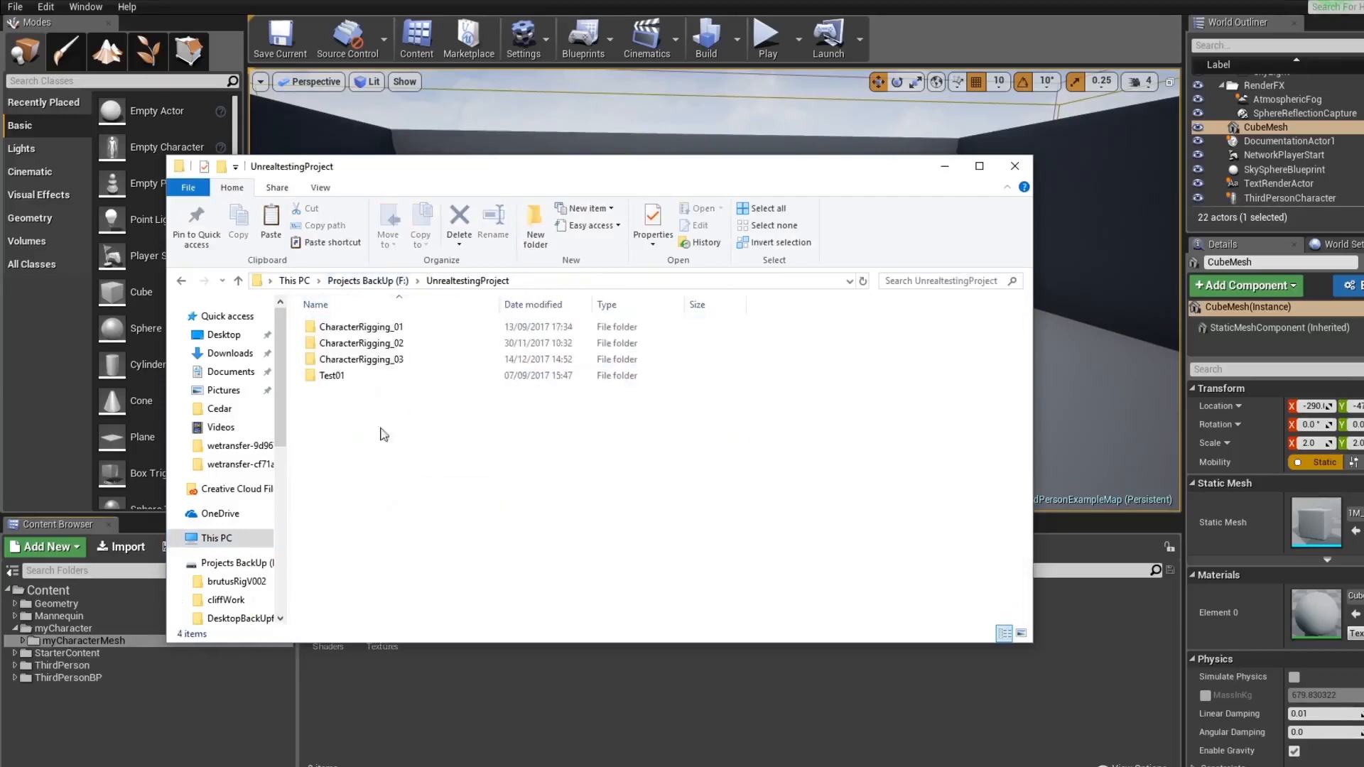
click(384, 361)
double_click(385, 361)
double_click(339, 329)
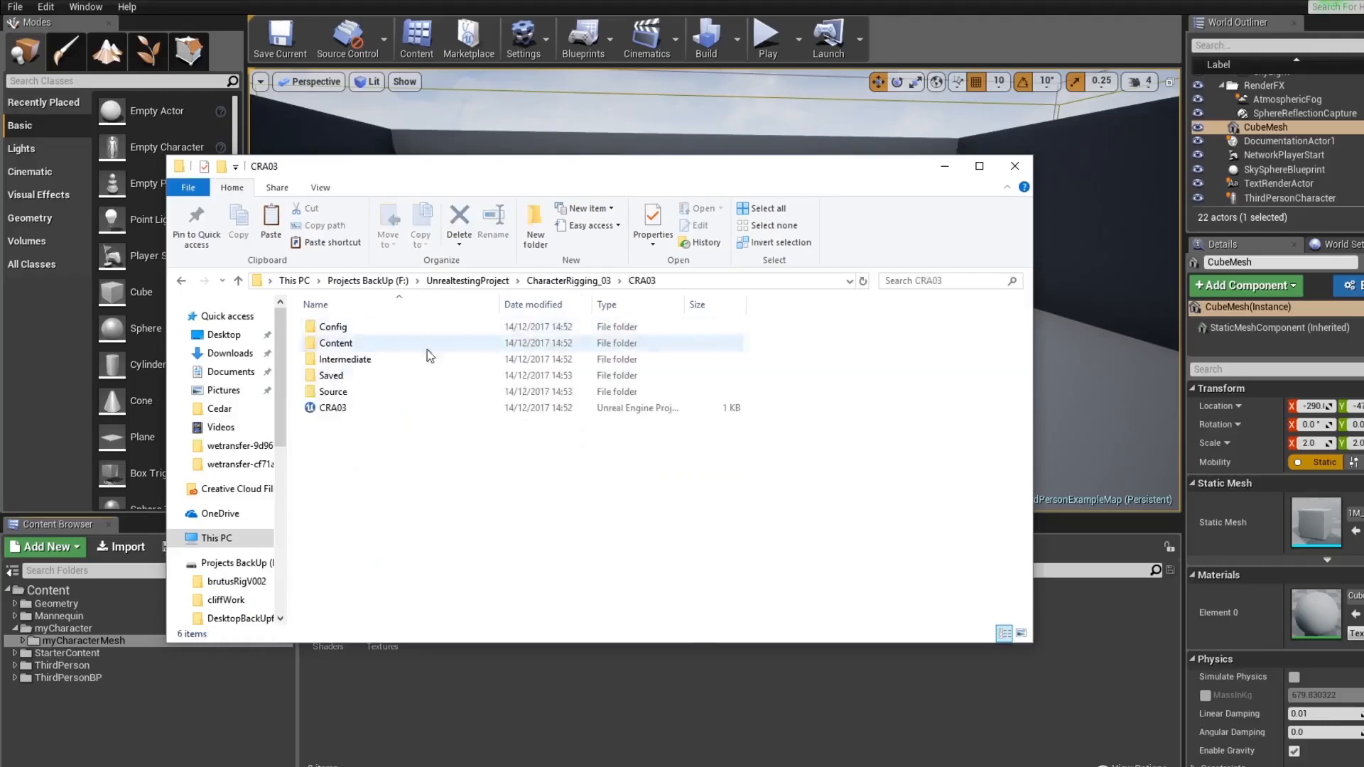
double_click(335, 391)
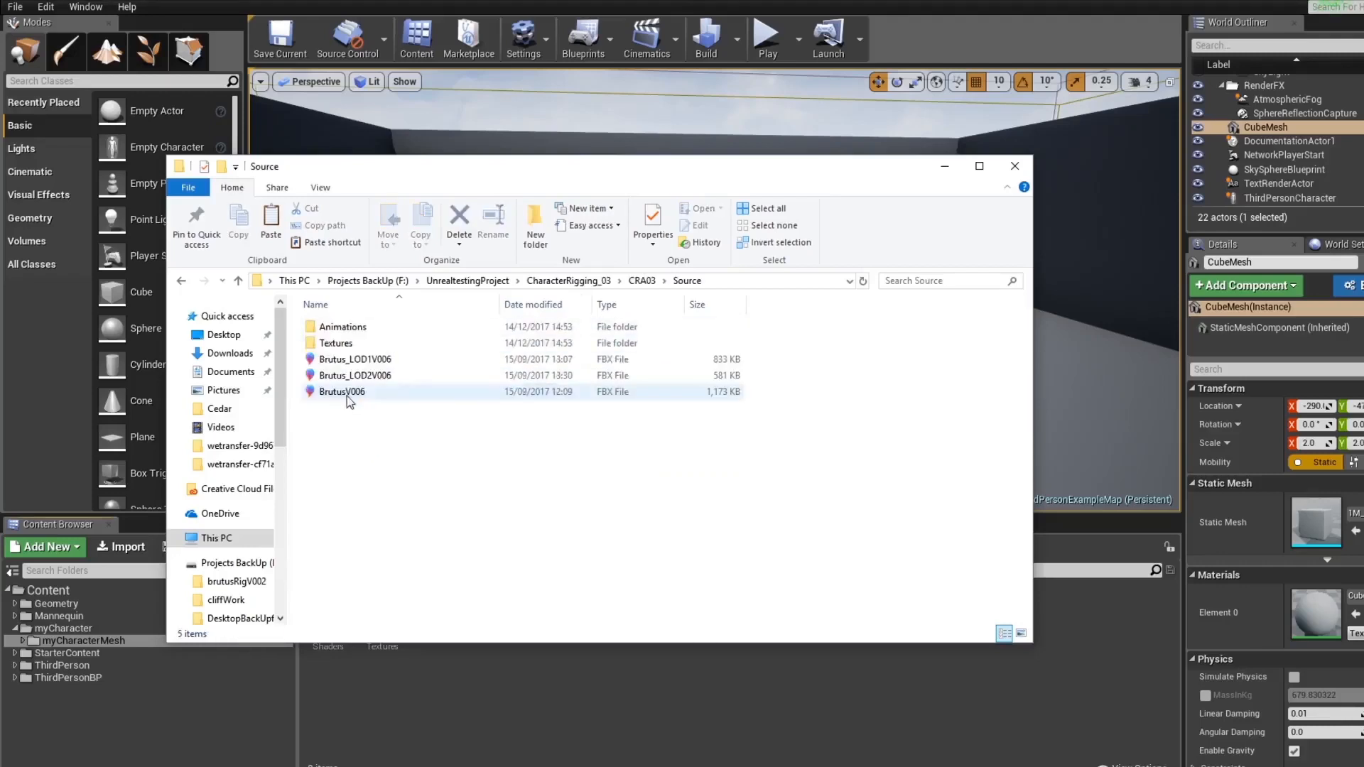
double_click(349, 343)
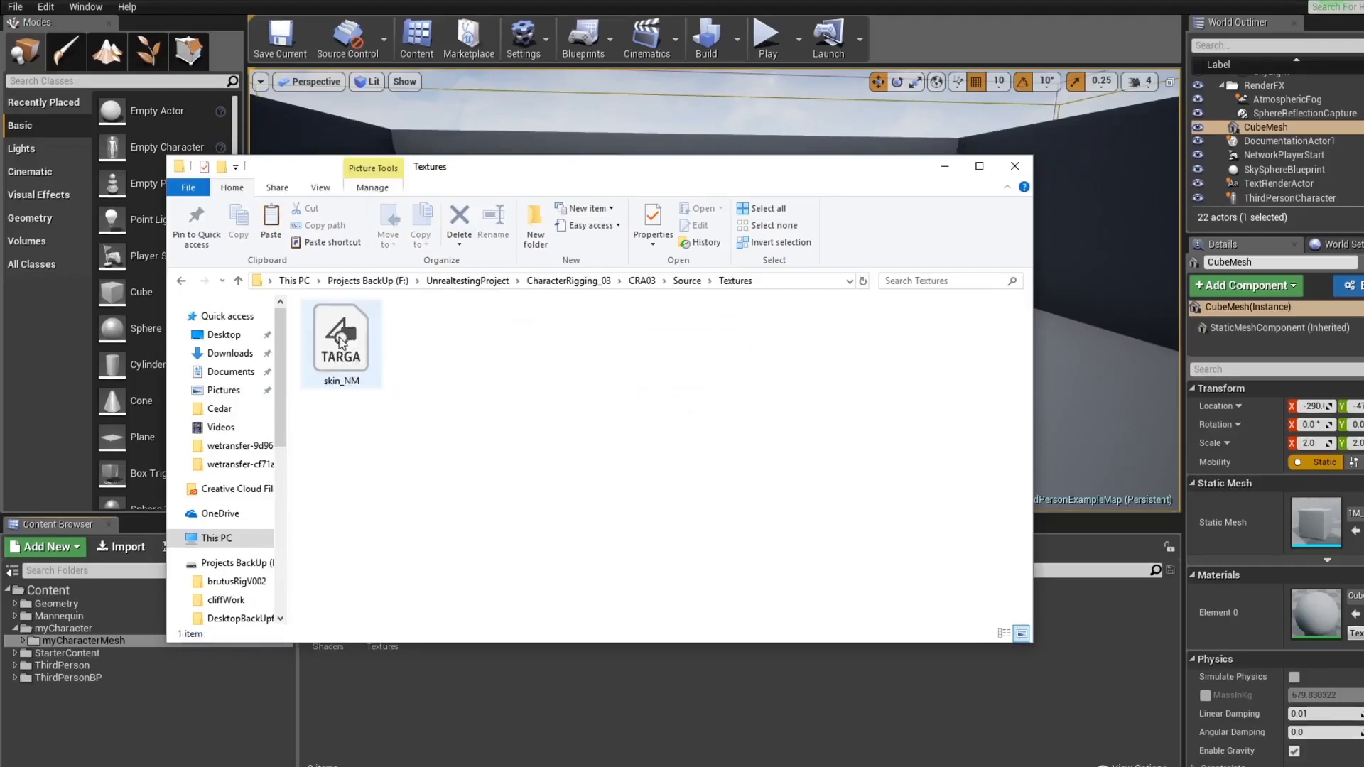
Try to bring skin_NM into the project's Textures folder, and open that folder inside myCharacterMesh in Unreal Editor
drag(341, 343, 389, 647)
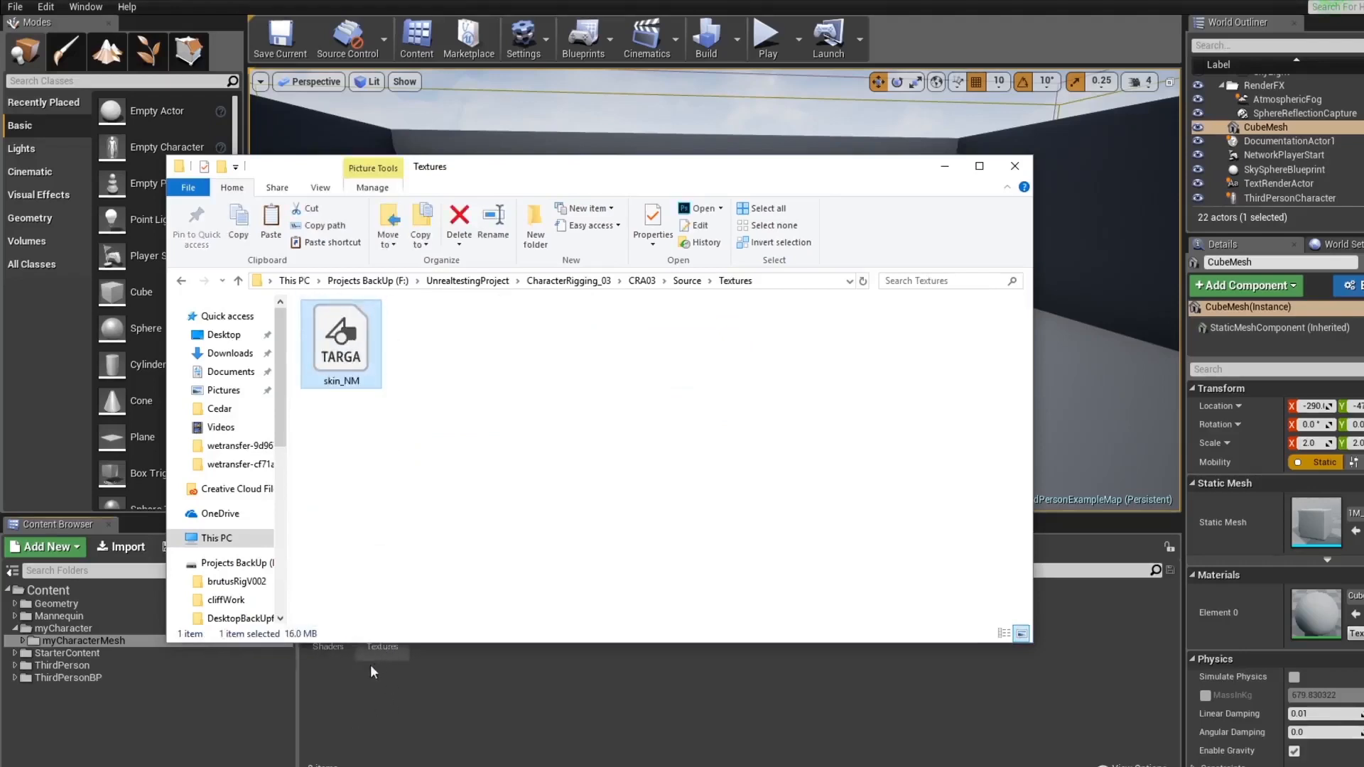
drag(553, 407, 727, 175)
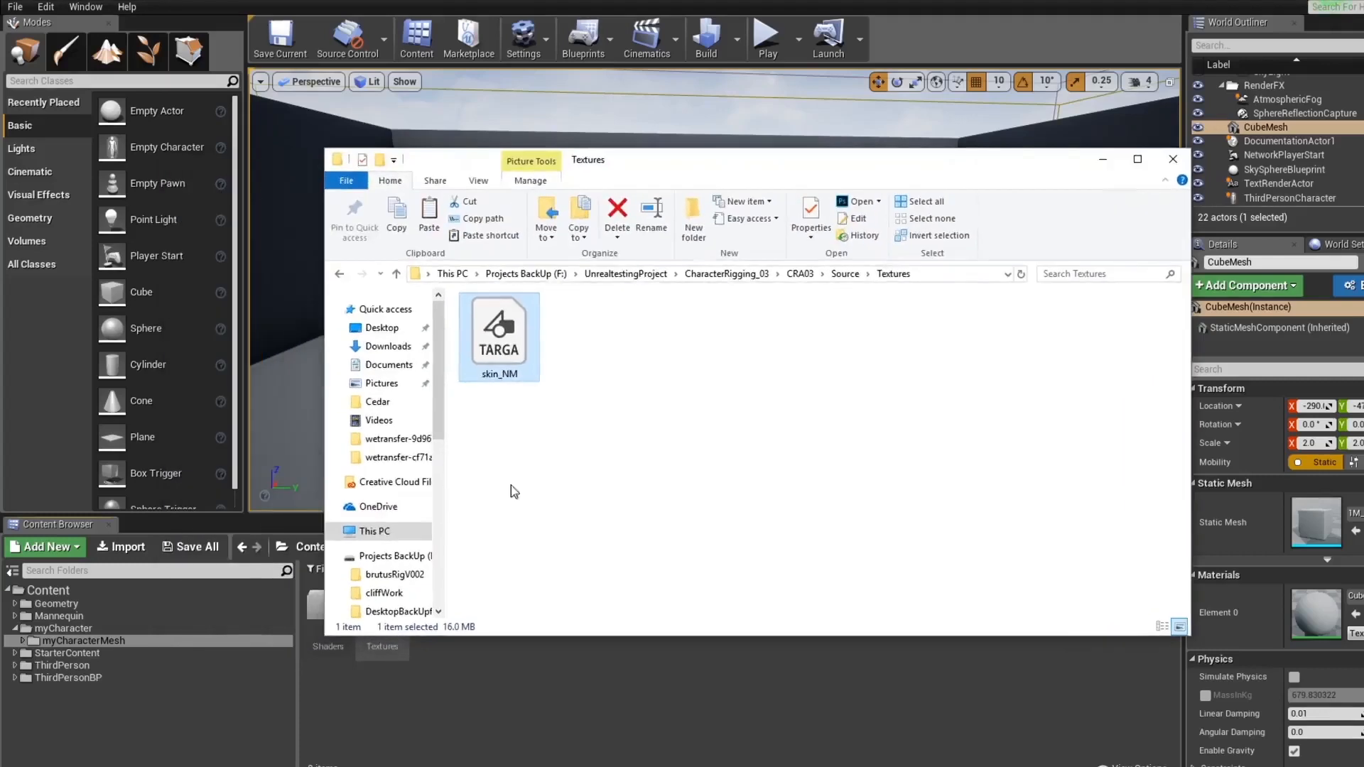
click(399, 685)
double_click(385, 627)
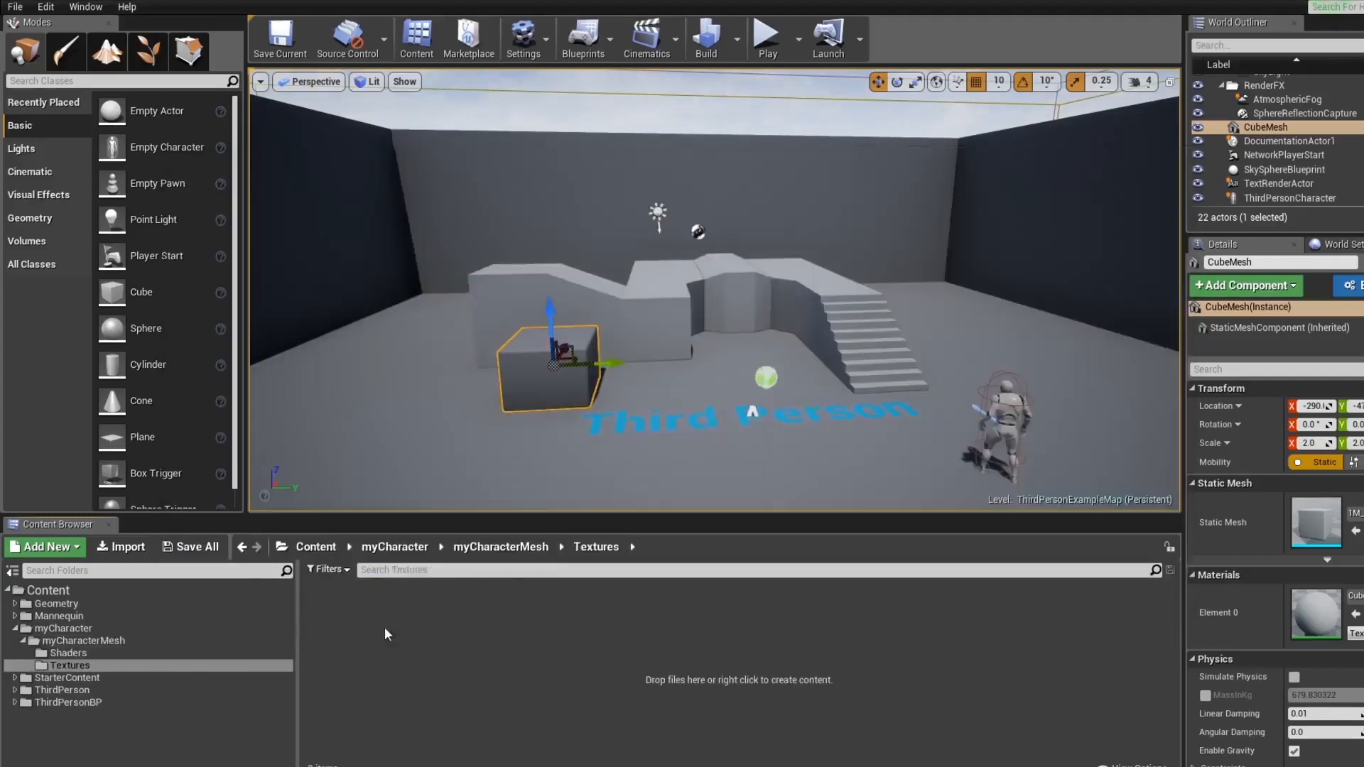
Import the skin_NM Targa file from File Explorer into the project's Textures folder and inspect the imported texture
key(alt+Tab)
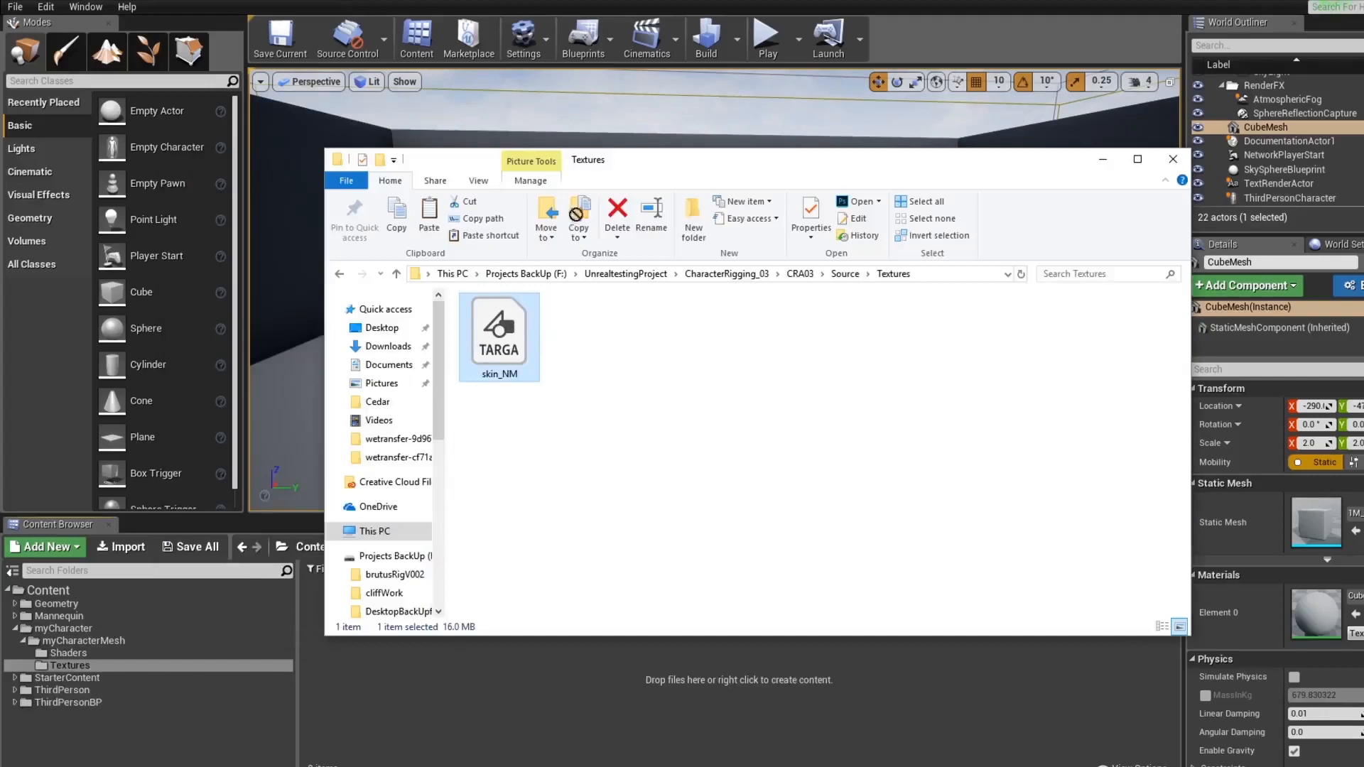
drag(669, 164, 902, 175)
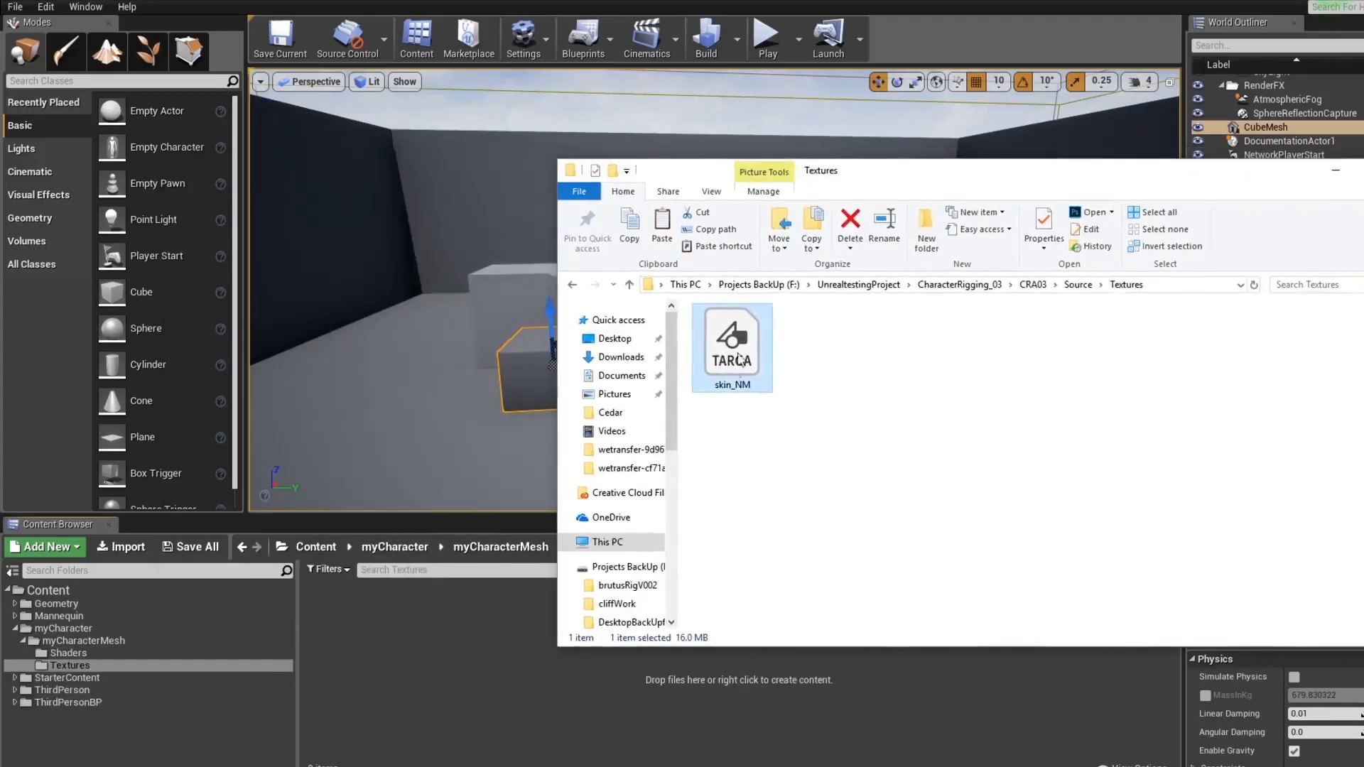
click(403, 624)
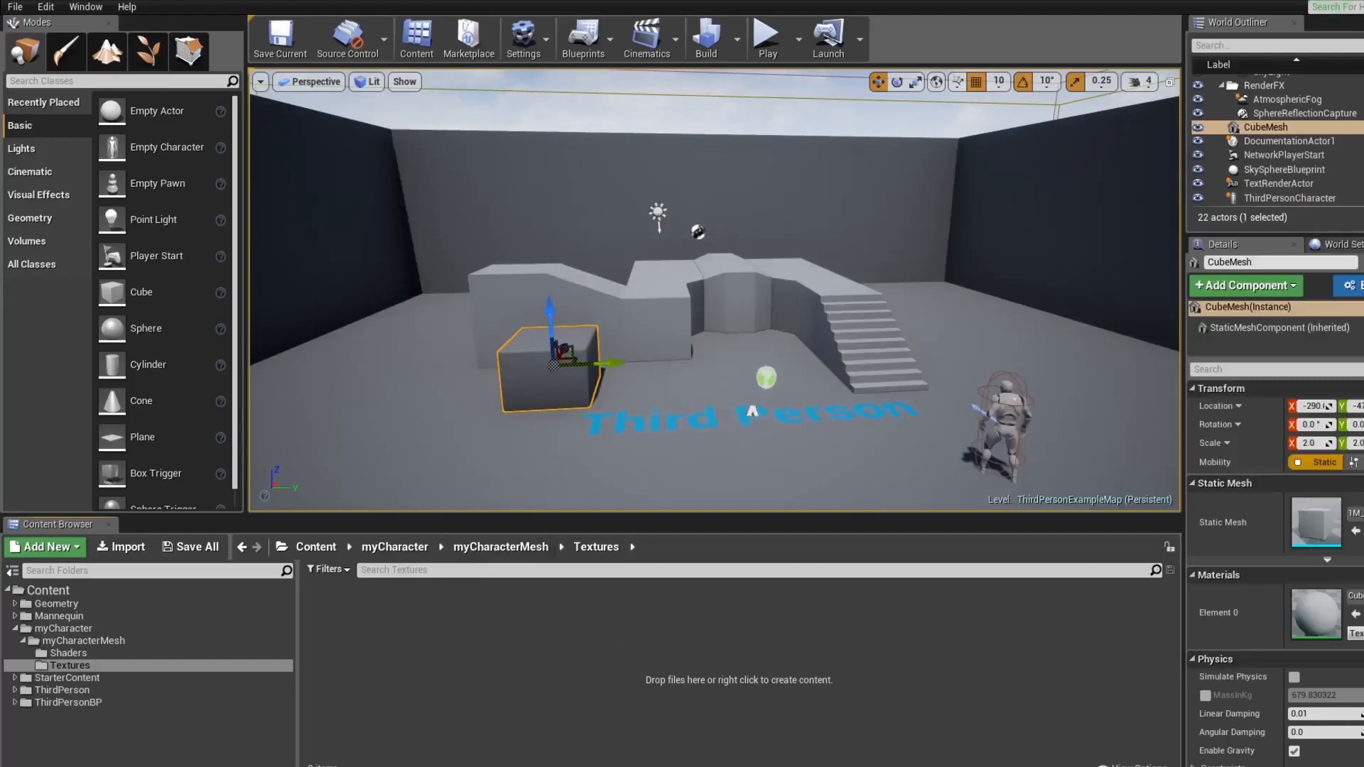
key(alt+Tab)
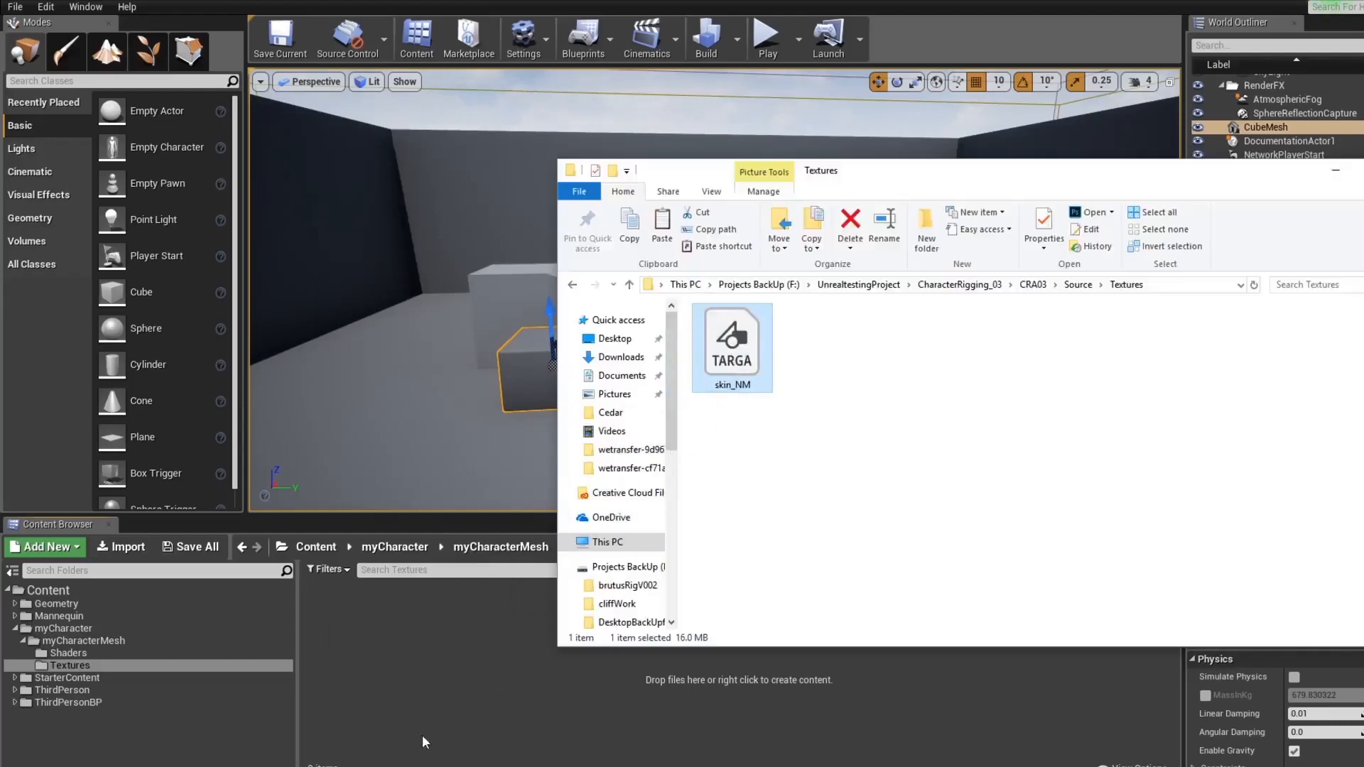
drag(390, 689, 91, 662)
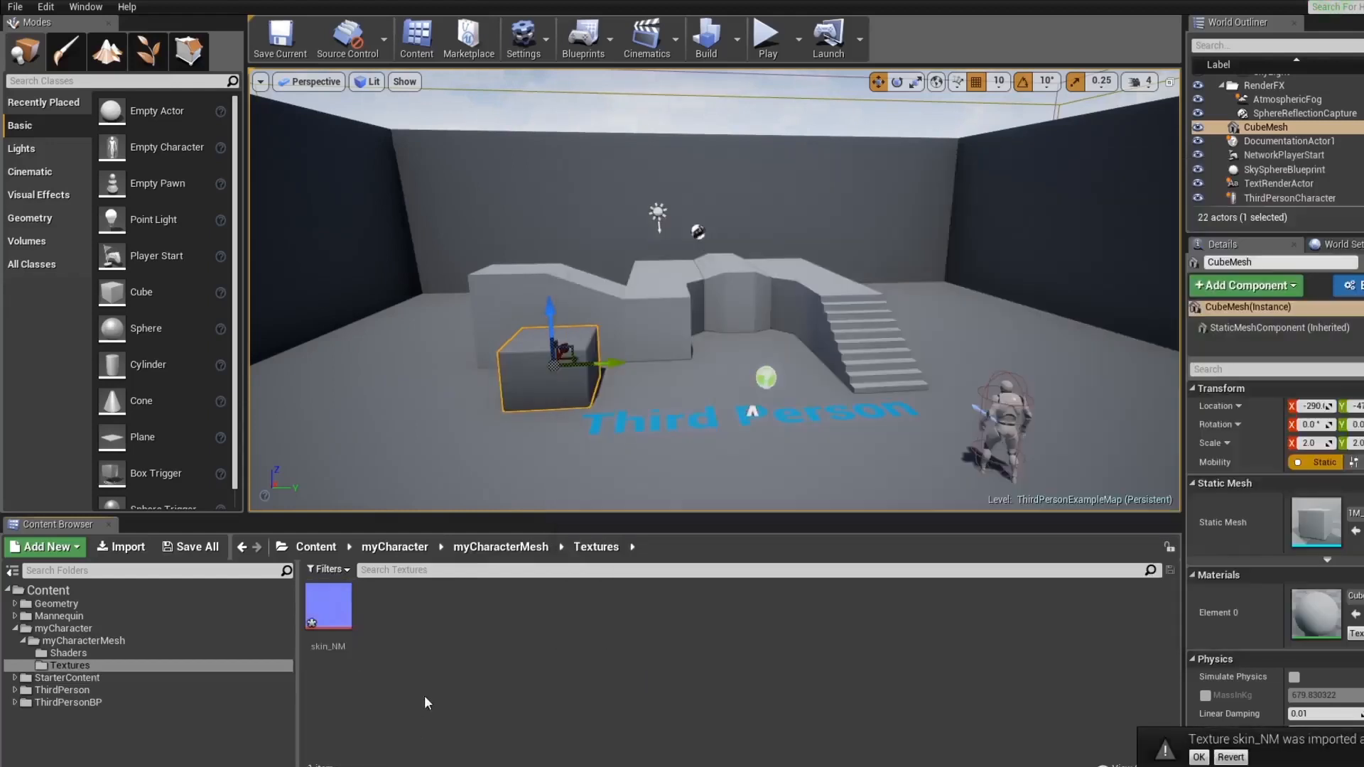
double_click(335, 601)
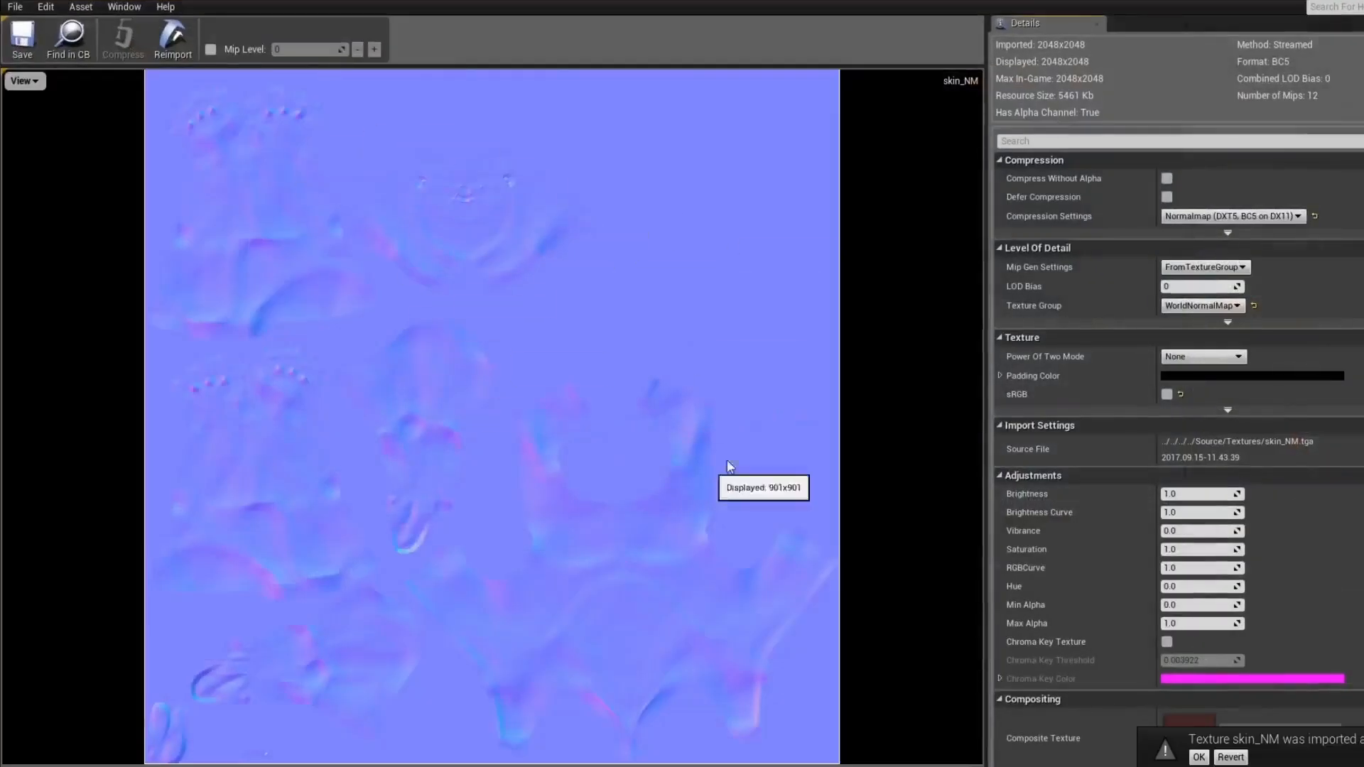
click(162, 1)
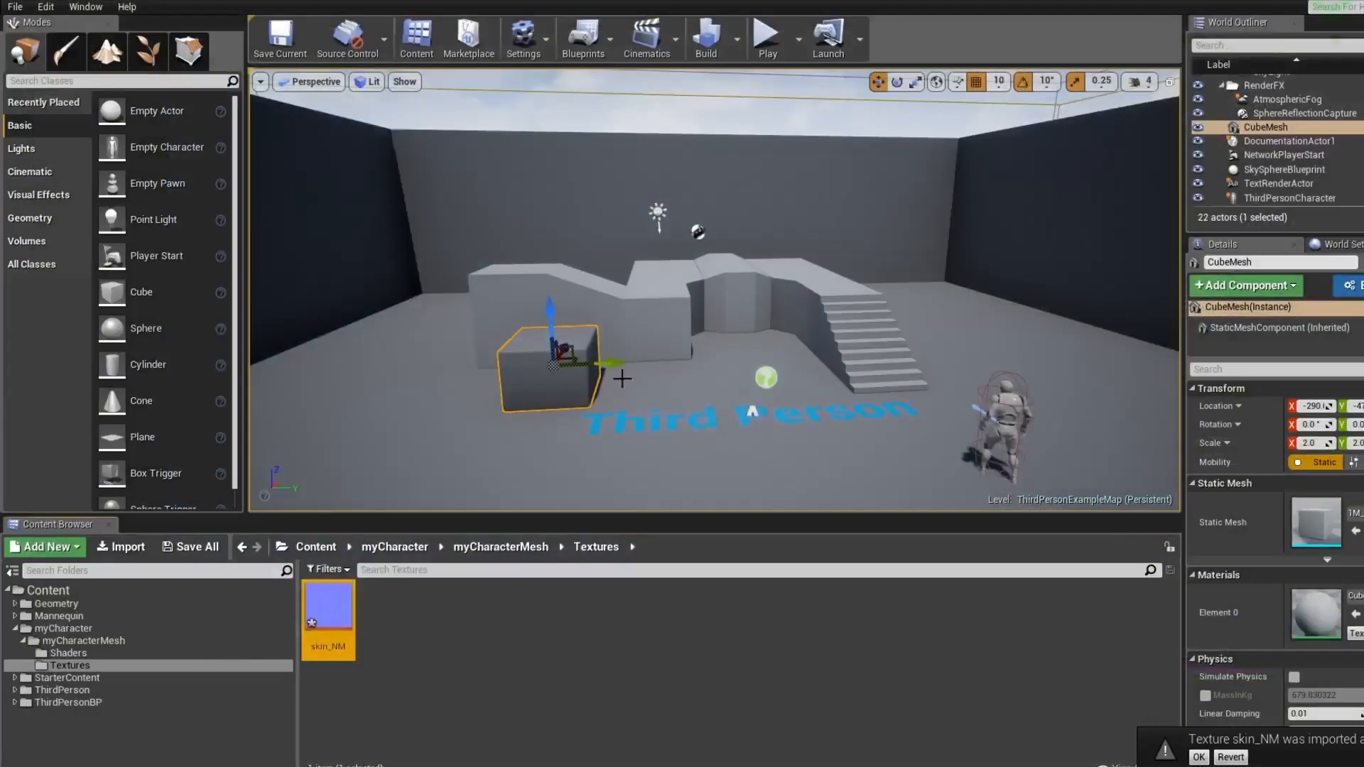
Start importing the BrutusV006 FBX file from the CRA03 Source folder into the myCharacterMesh folder
click(88, 652)
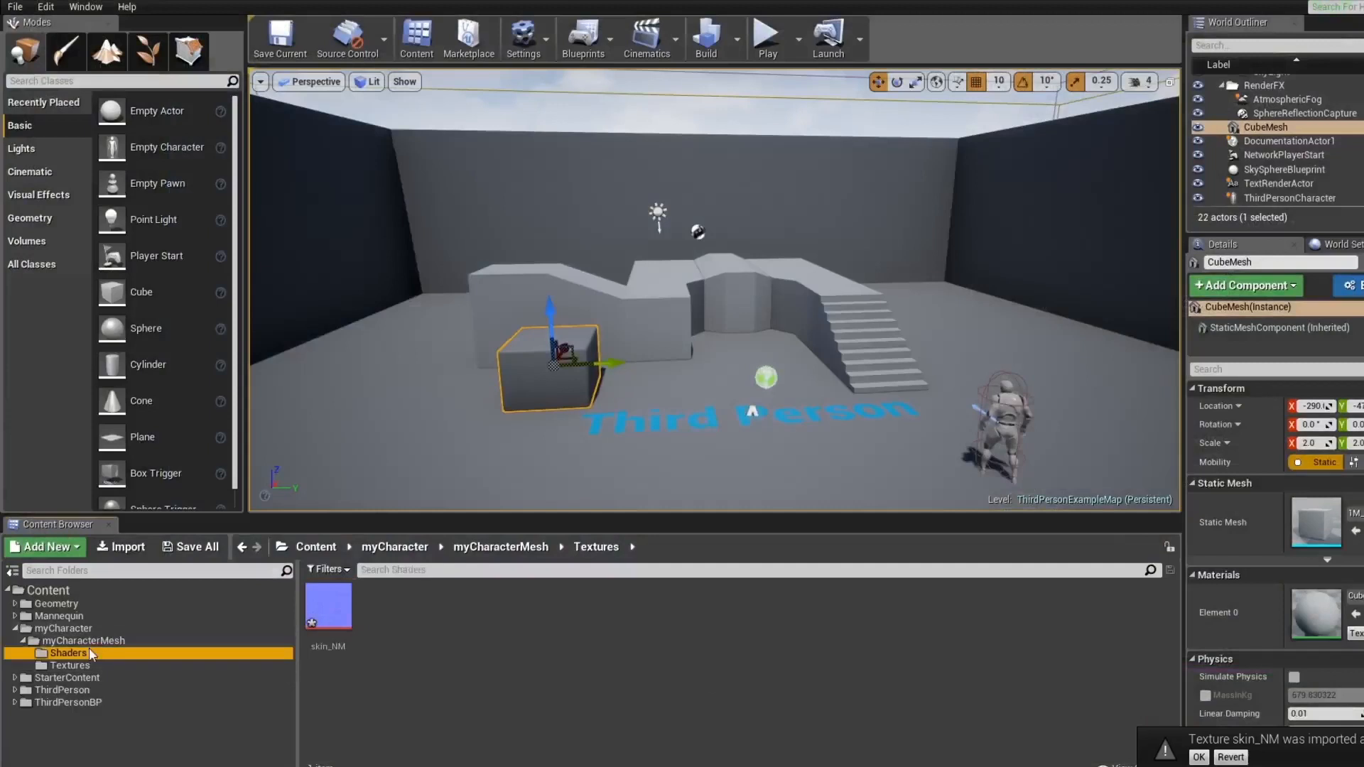
click(82, 640)
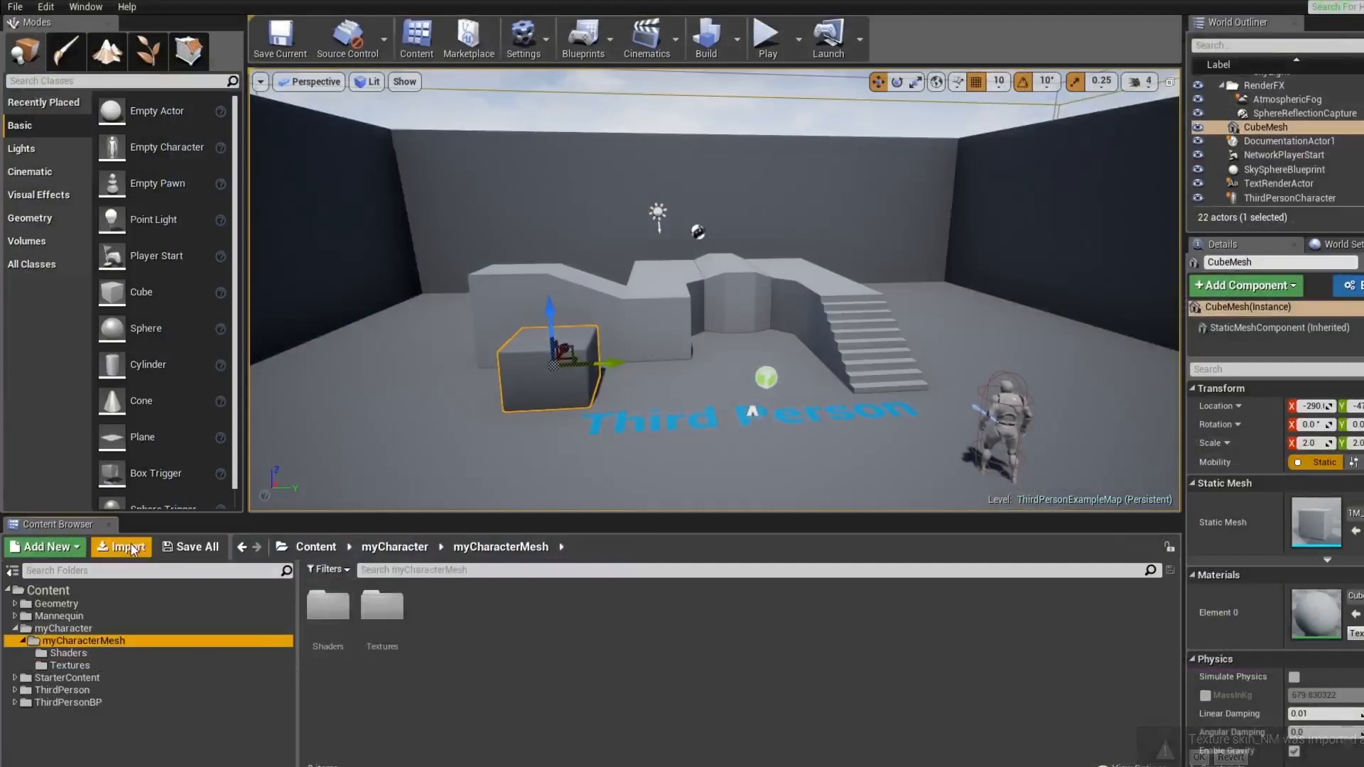
click(132, 549)
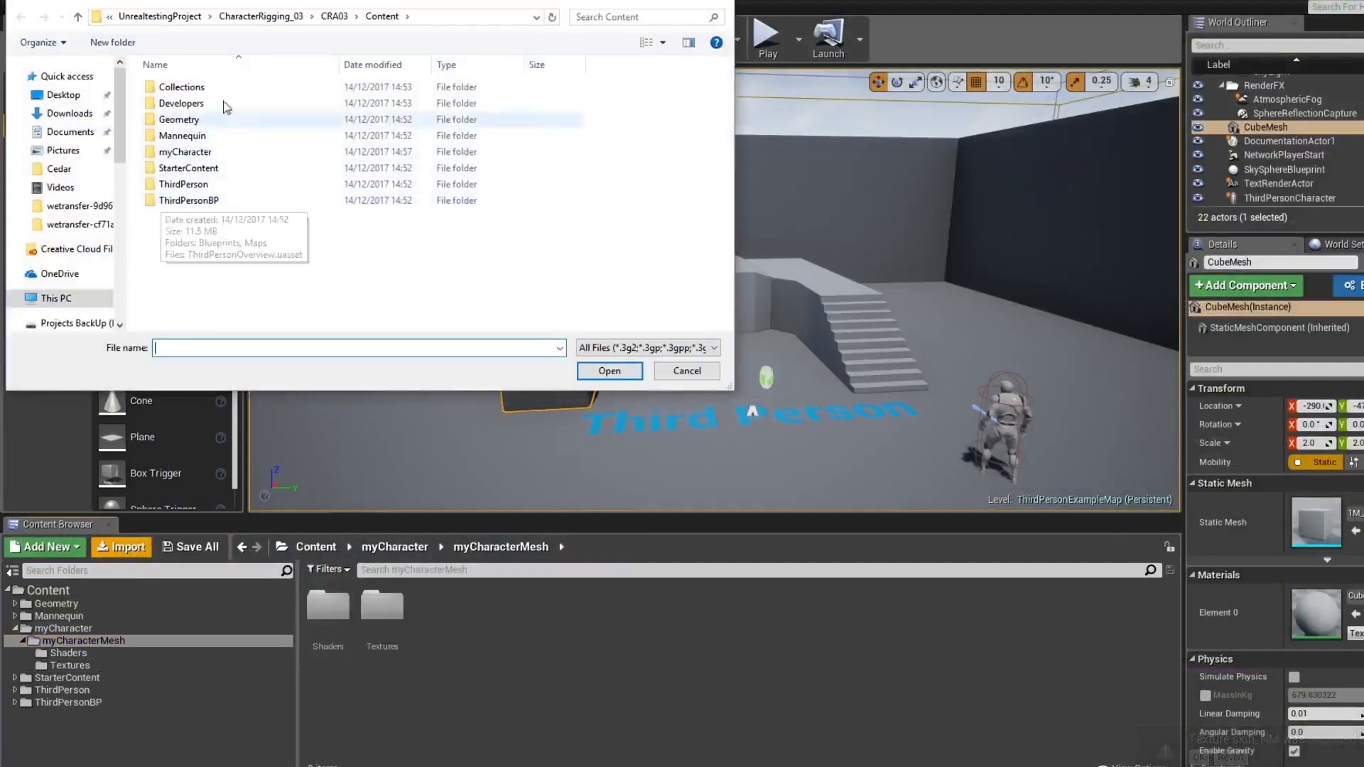
click(334, 17)
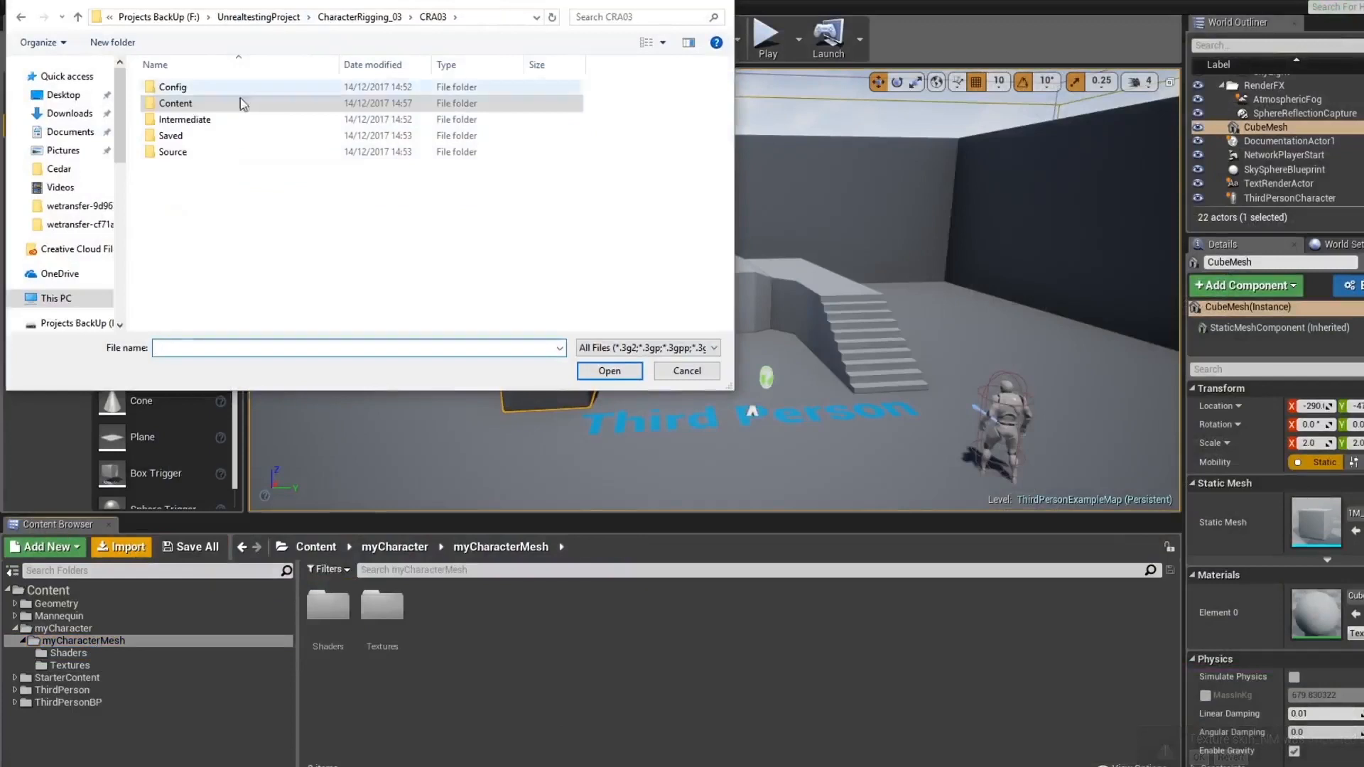
double_click(194, 150)
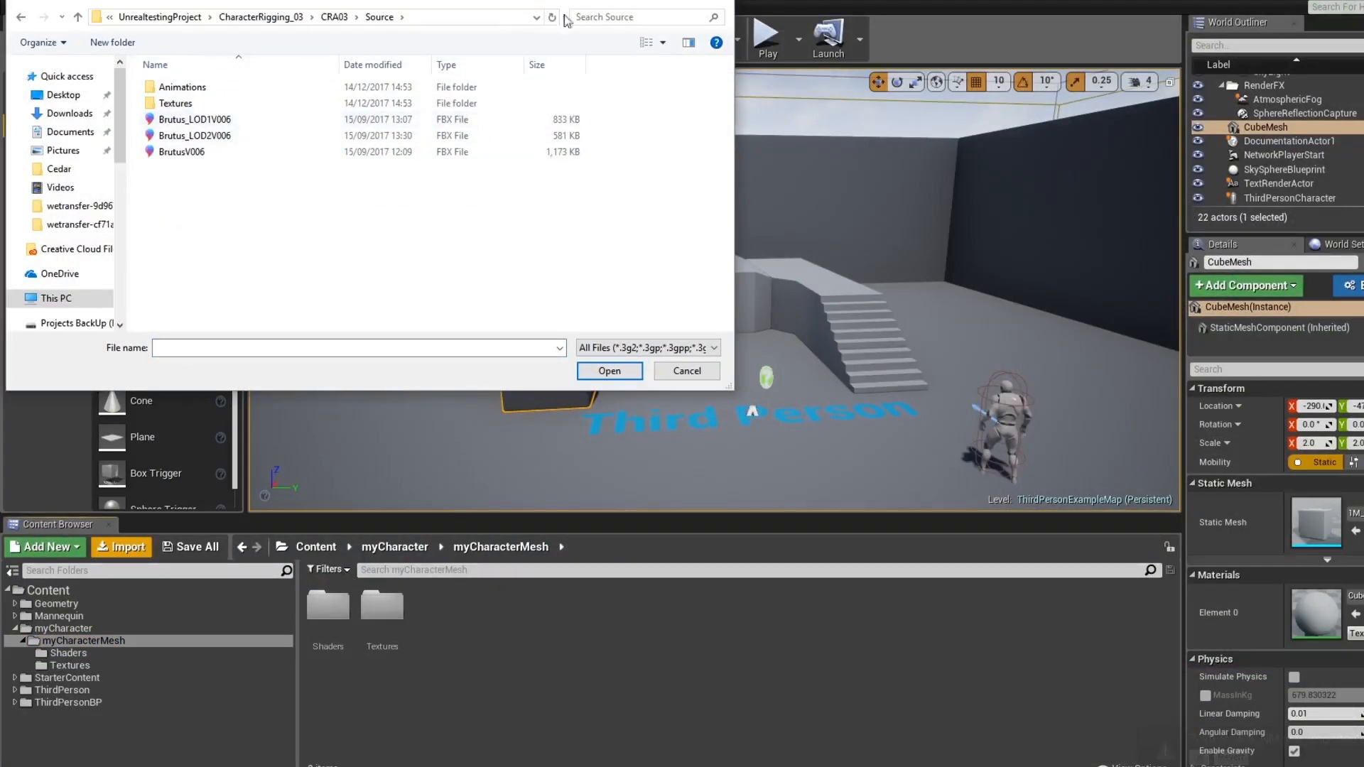
click(179, 152)
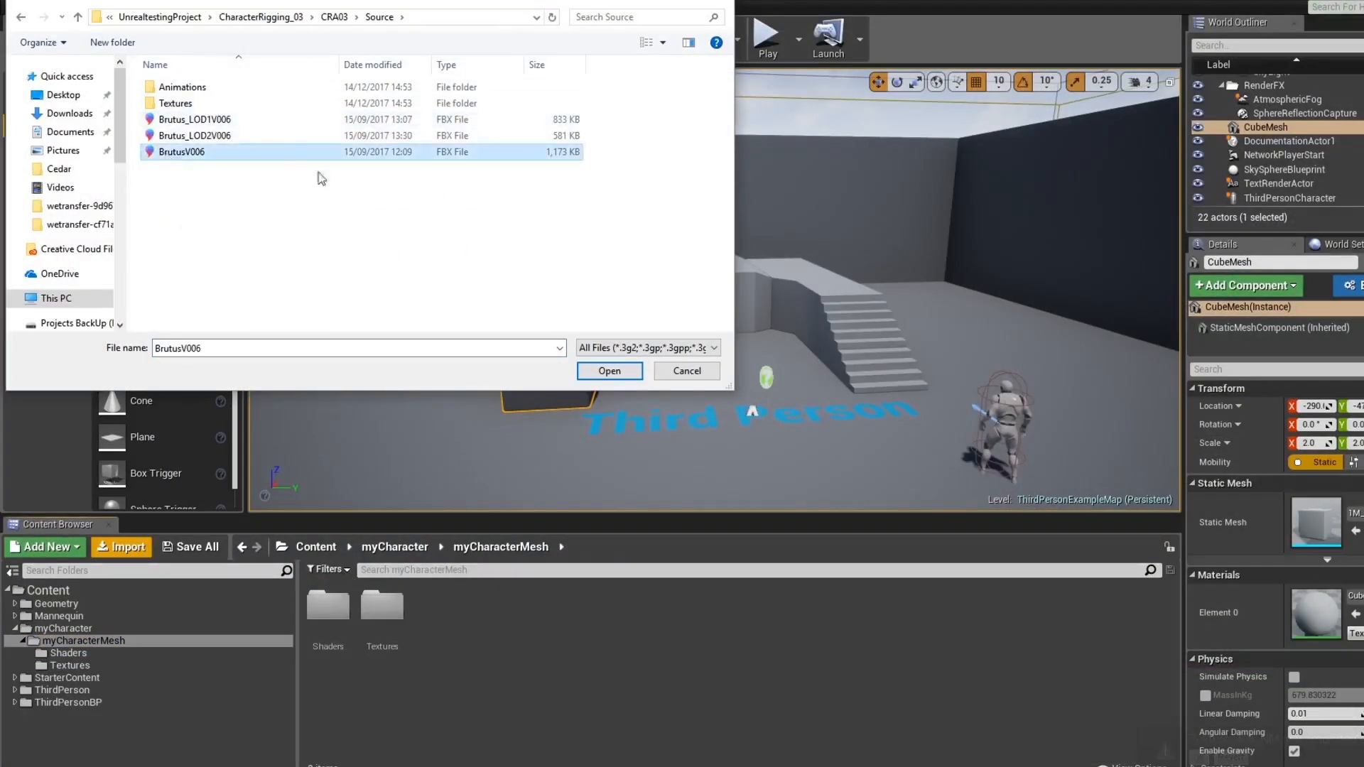
click(590, 372)
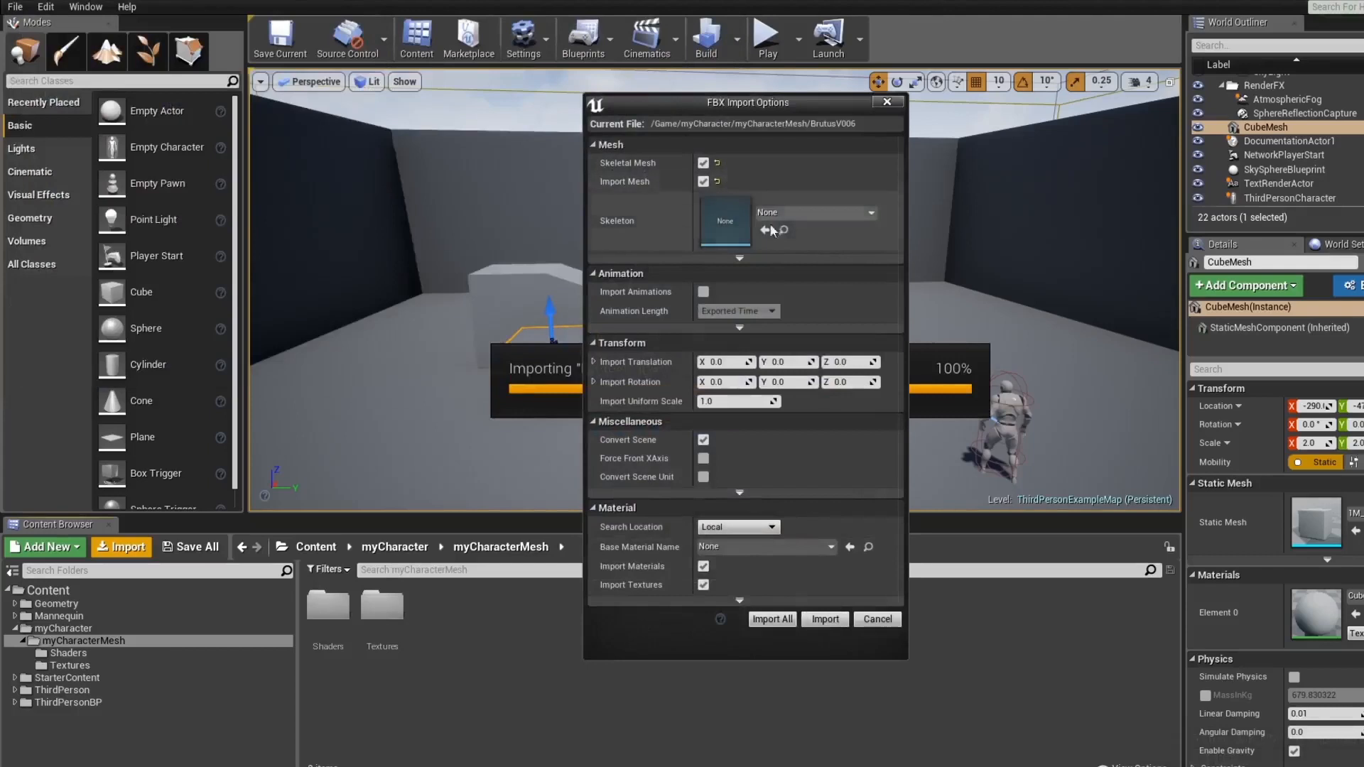
Leave the import's Skeleton at None and set the Normal Import Method to Import Normals and Tangents
click(810, 213)
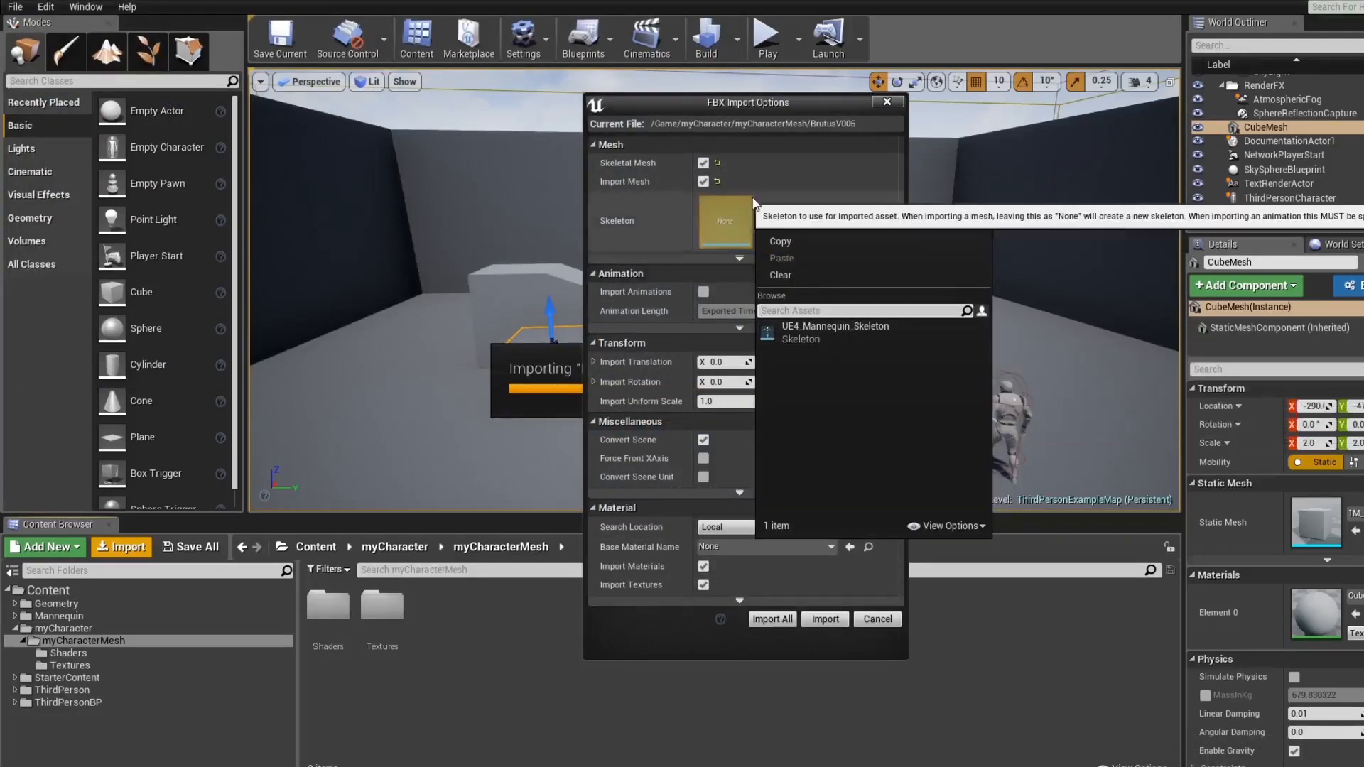
click(845, 142)
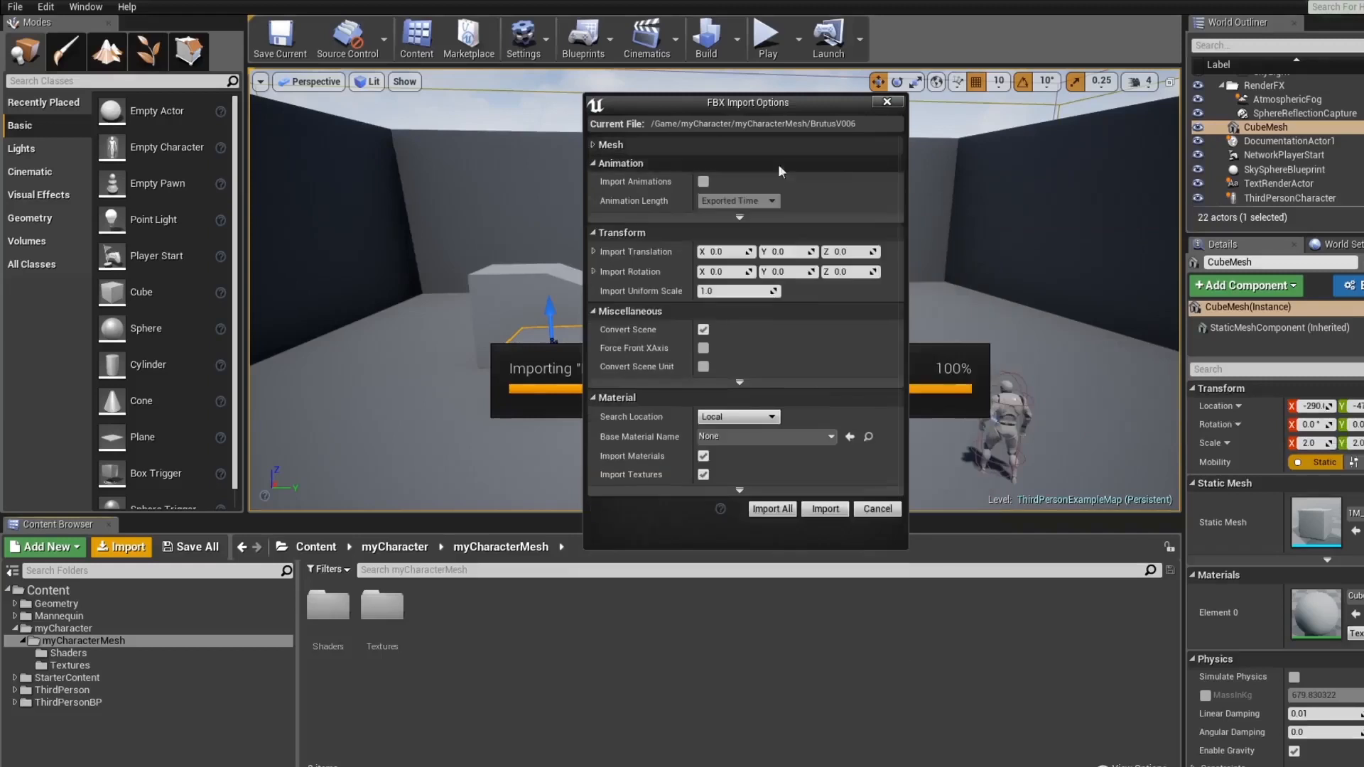
click(592, 145)
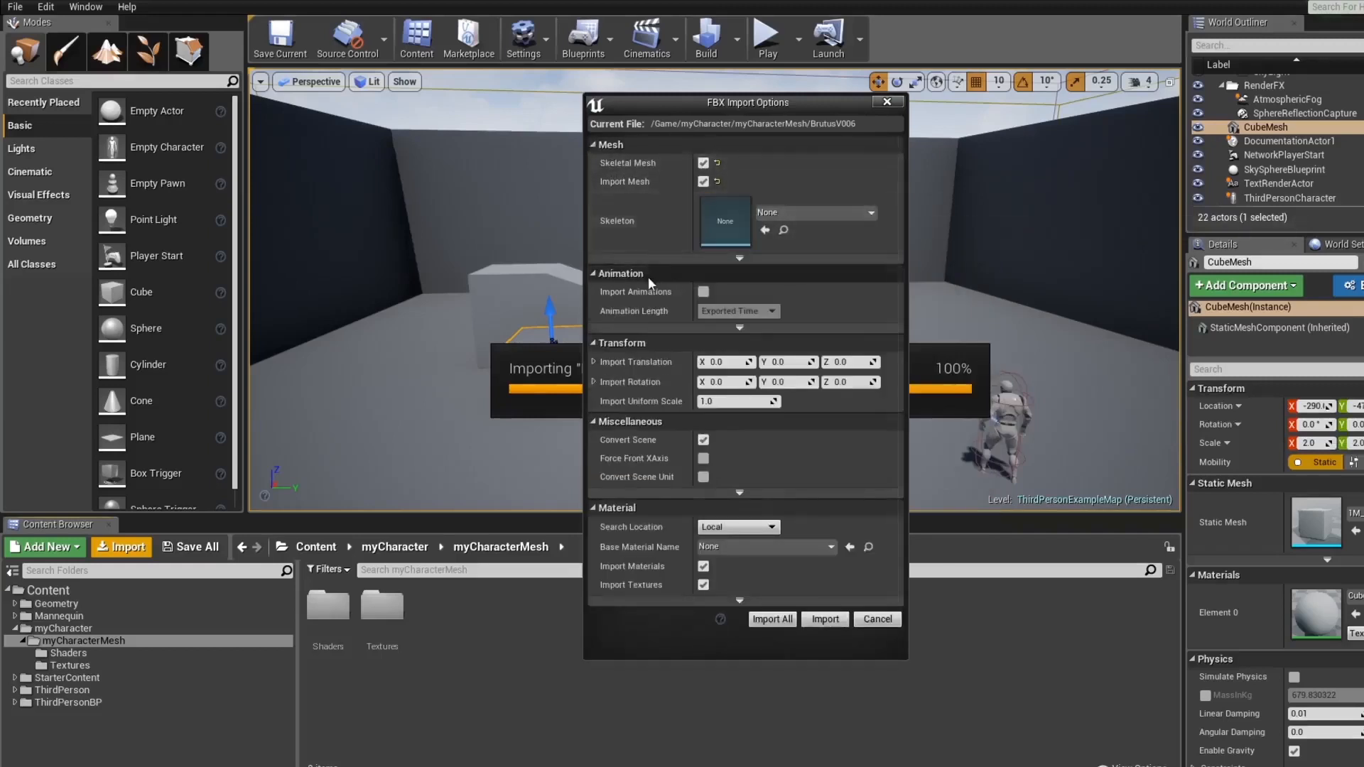
click(739, 259)
click(741, 399)
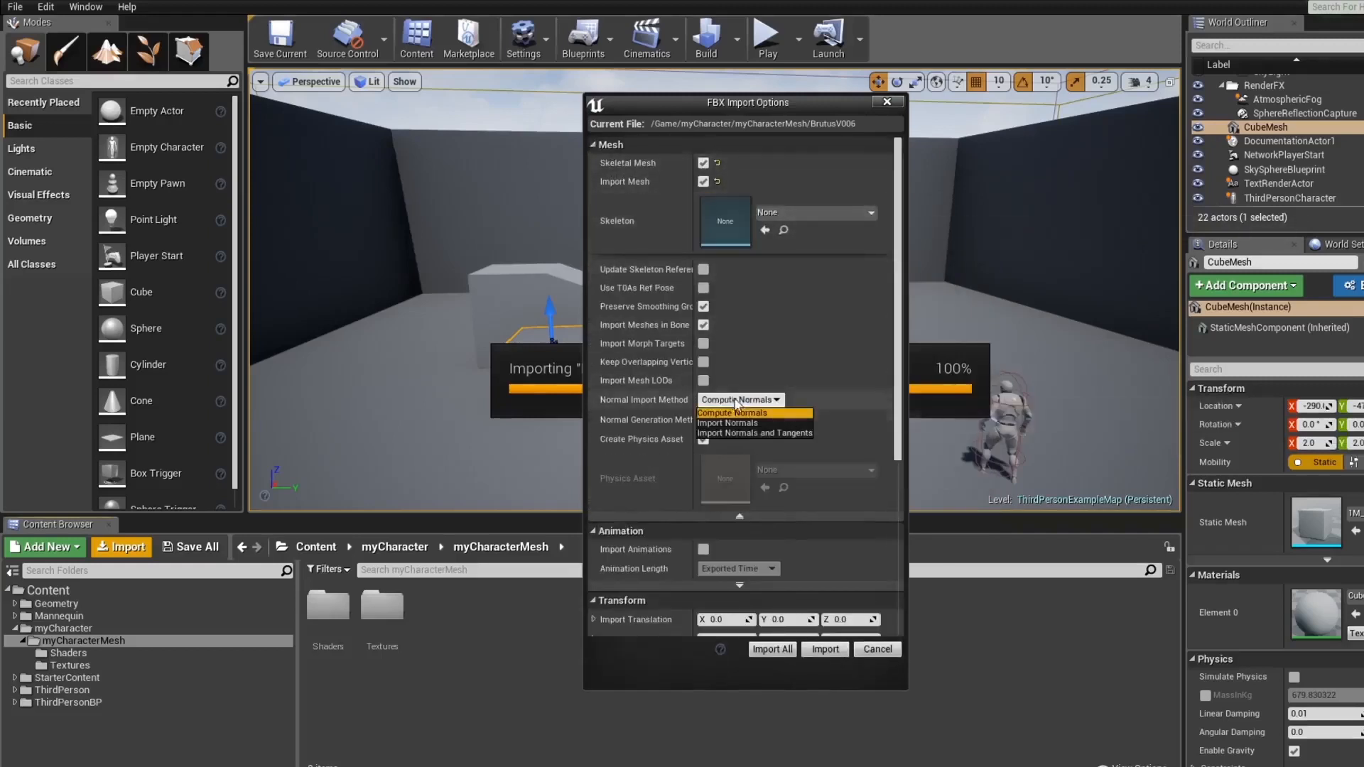
click(735, 432)
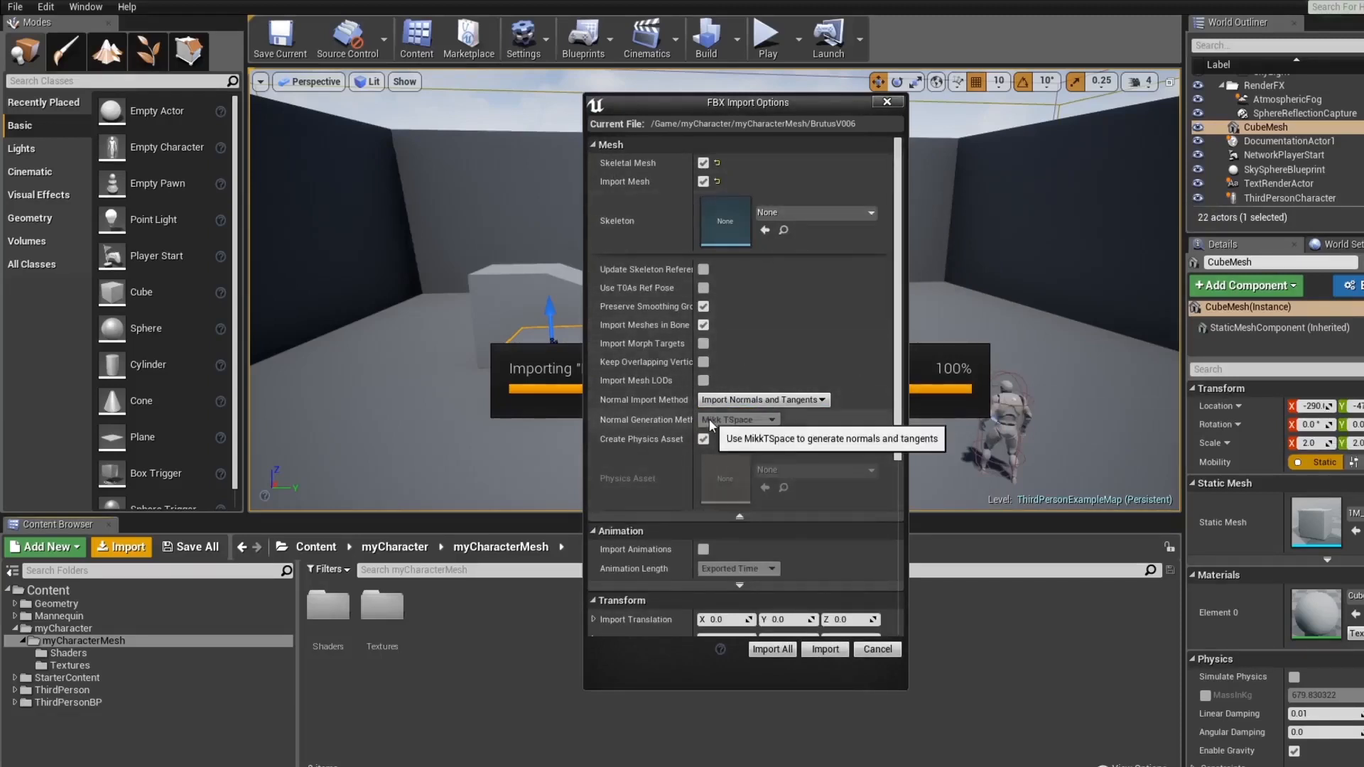
Review the remaining FBX import options, including the advanced Animation settings, and import the BrutusV006 mesh
scroll(781, 373, down, 2)
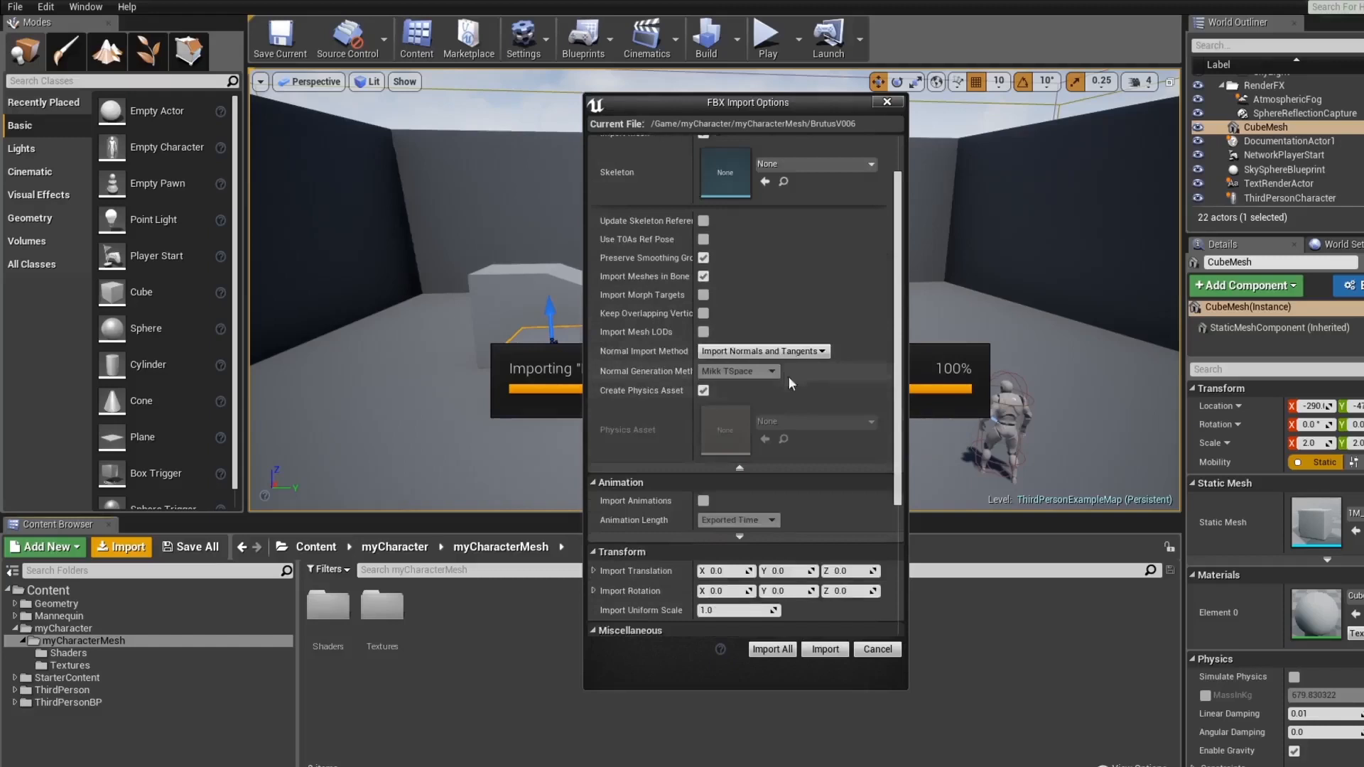
scroll(730, 357, down, 6)
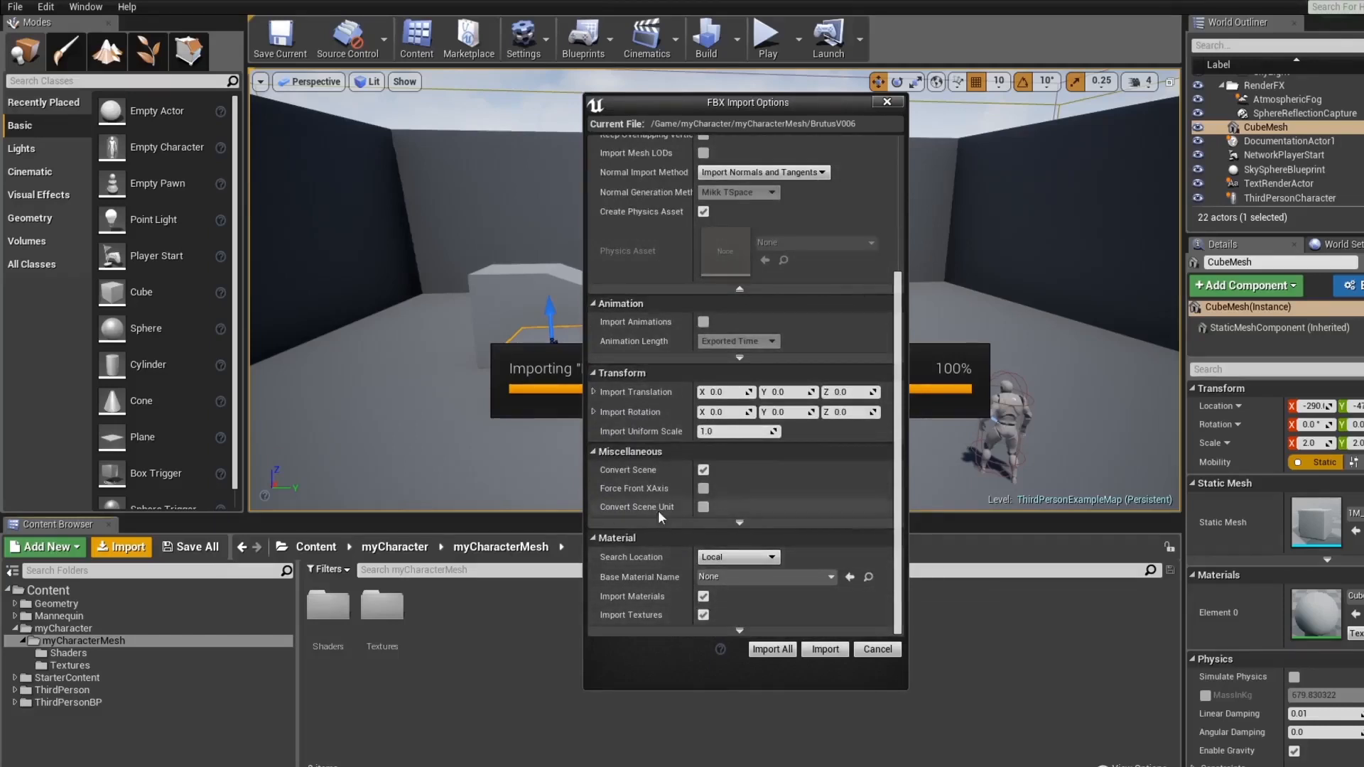
click(739, 358)
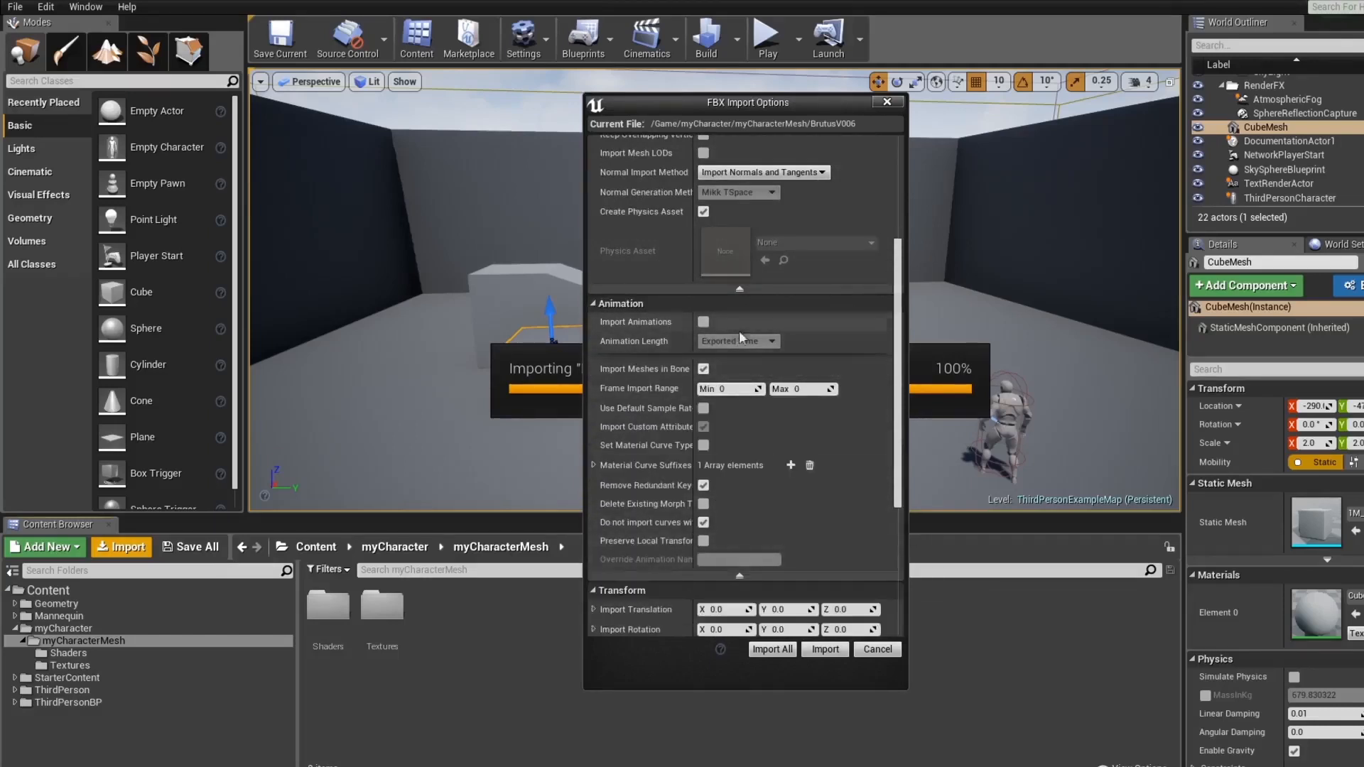
click(756, 572)
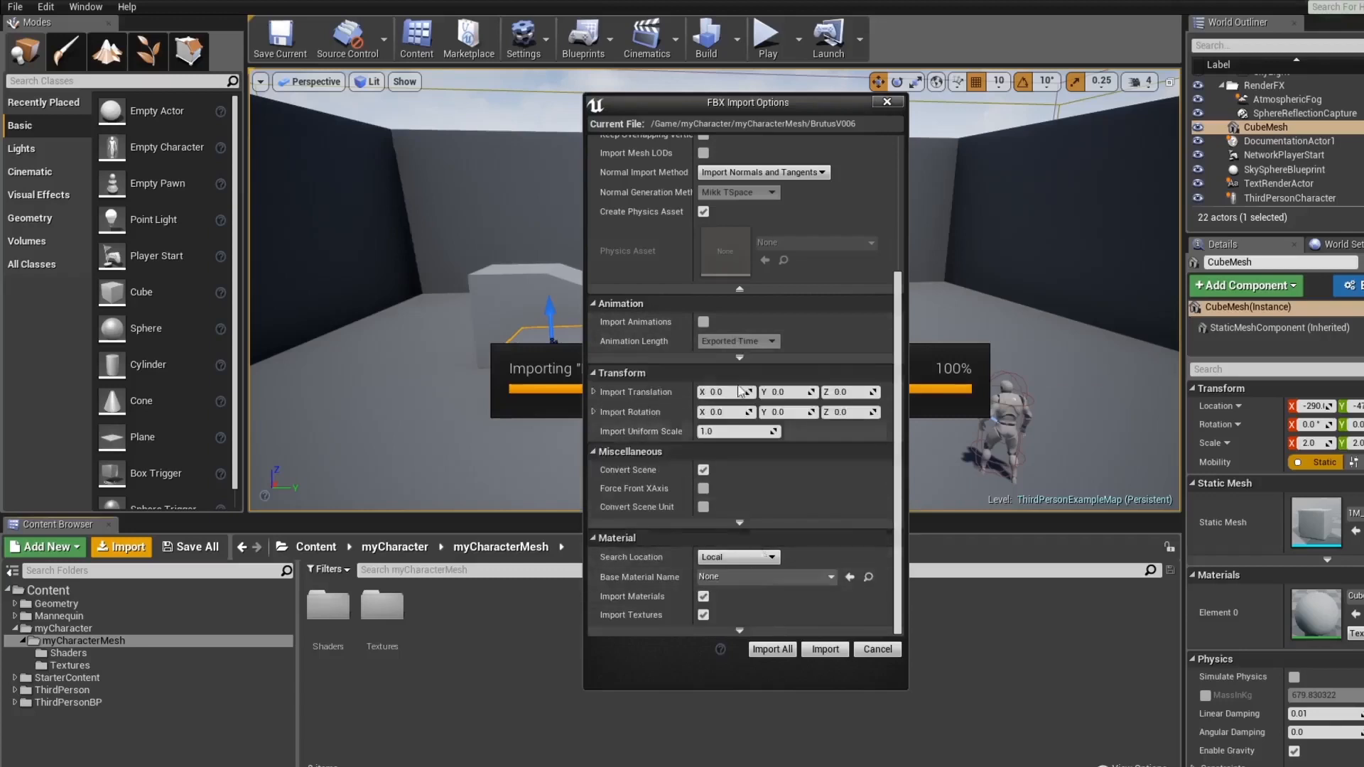
click(825, 650)
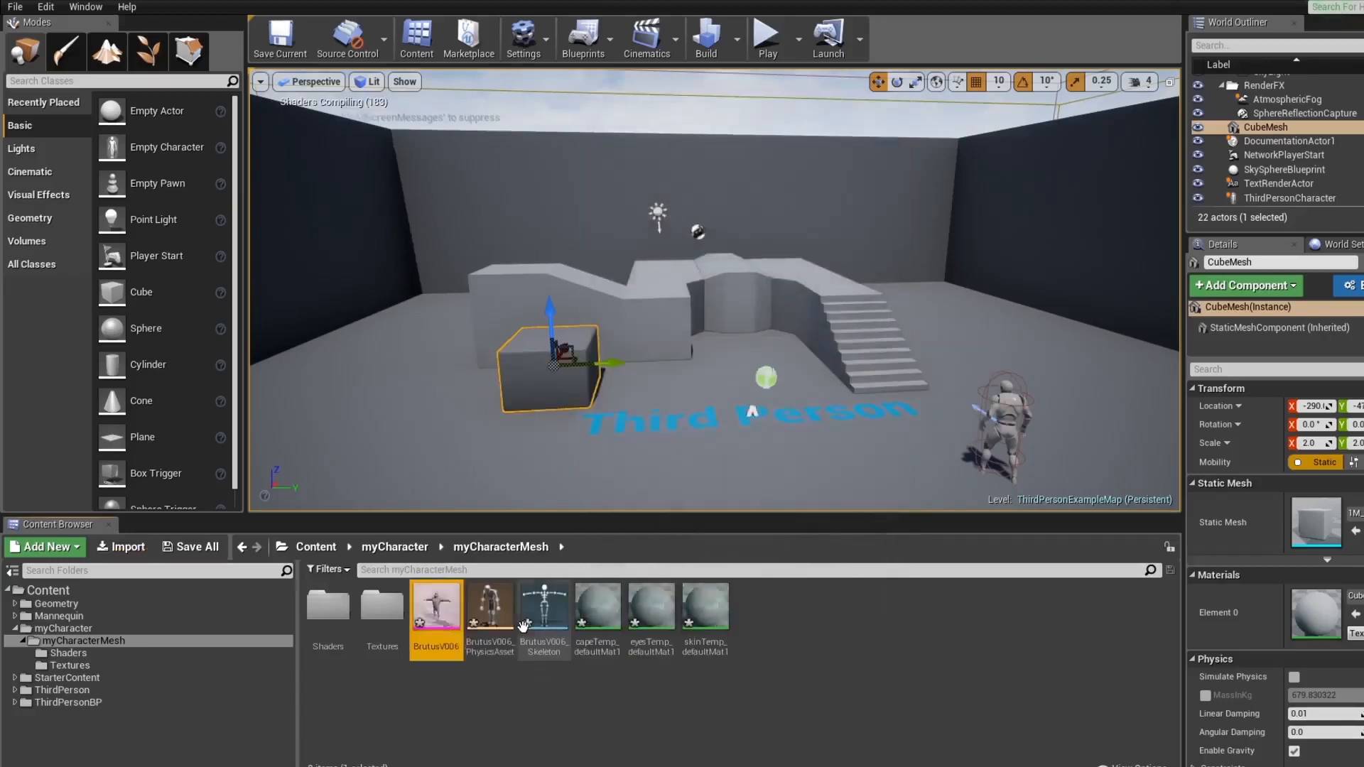
Move the capeTemp, eyesTemp and skinTemp default materials from myCharacterMesh into the Shaders folder
click(599, 680)
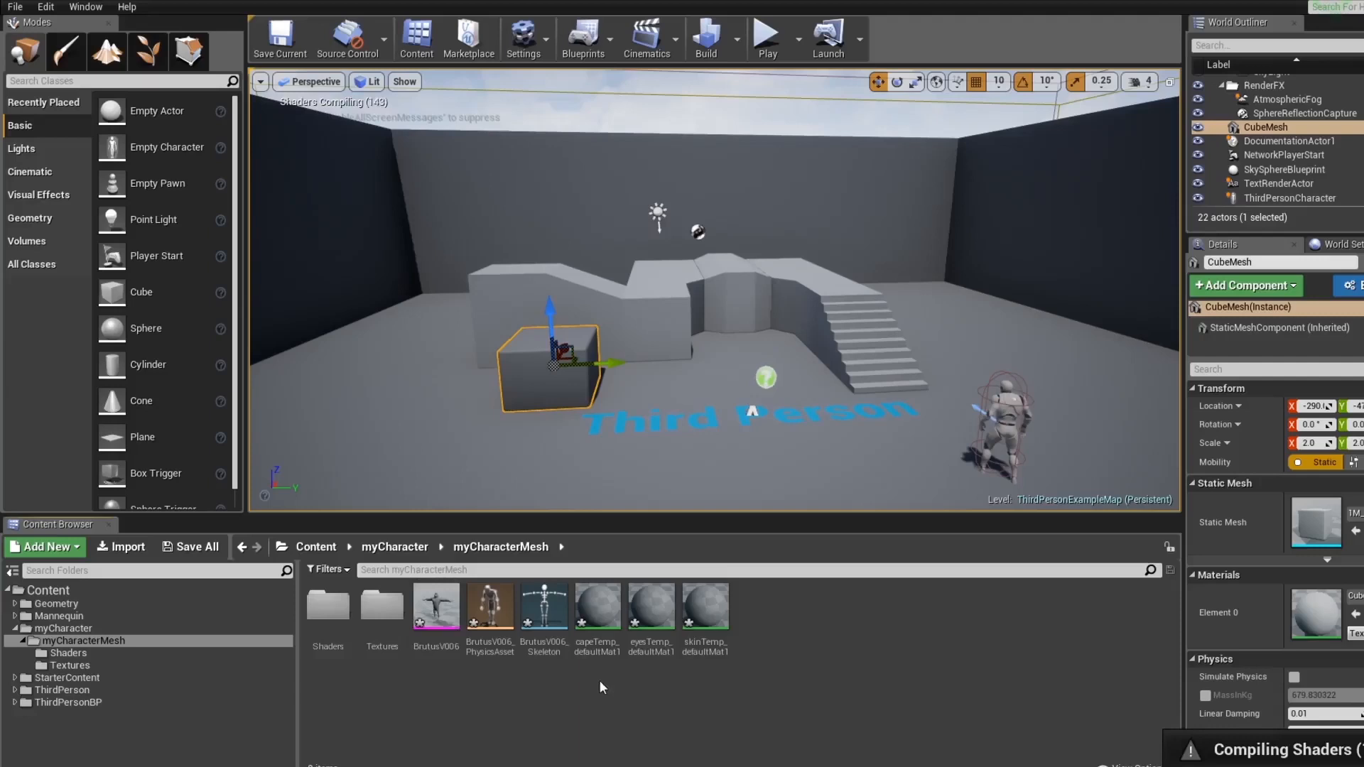
click(705, 608)
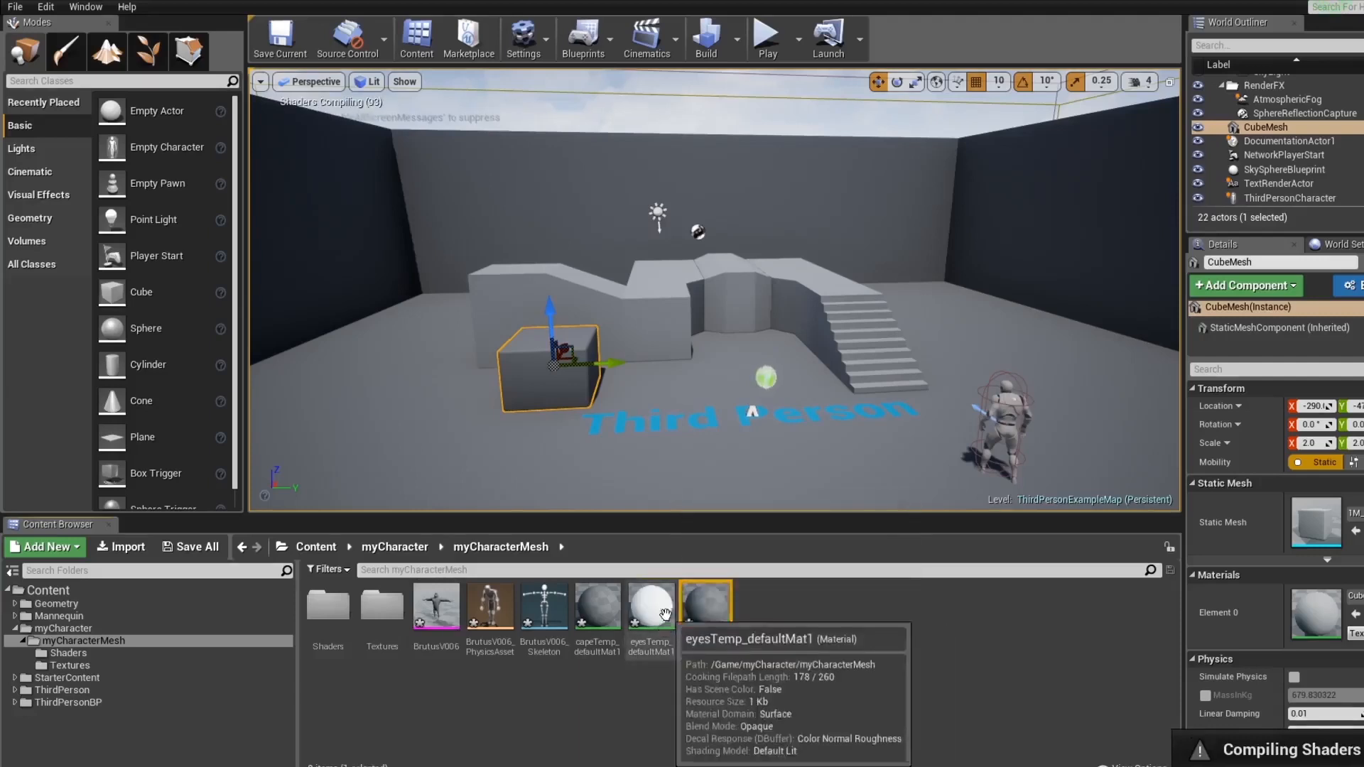
ctrl+click(651, 607)
ctrl+click(609, 616)
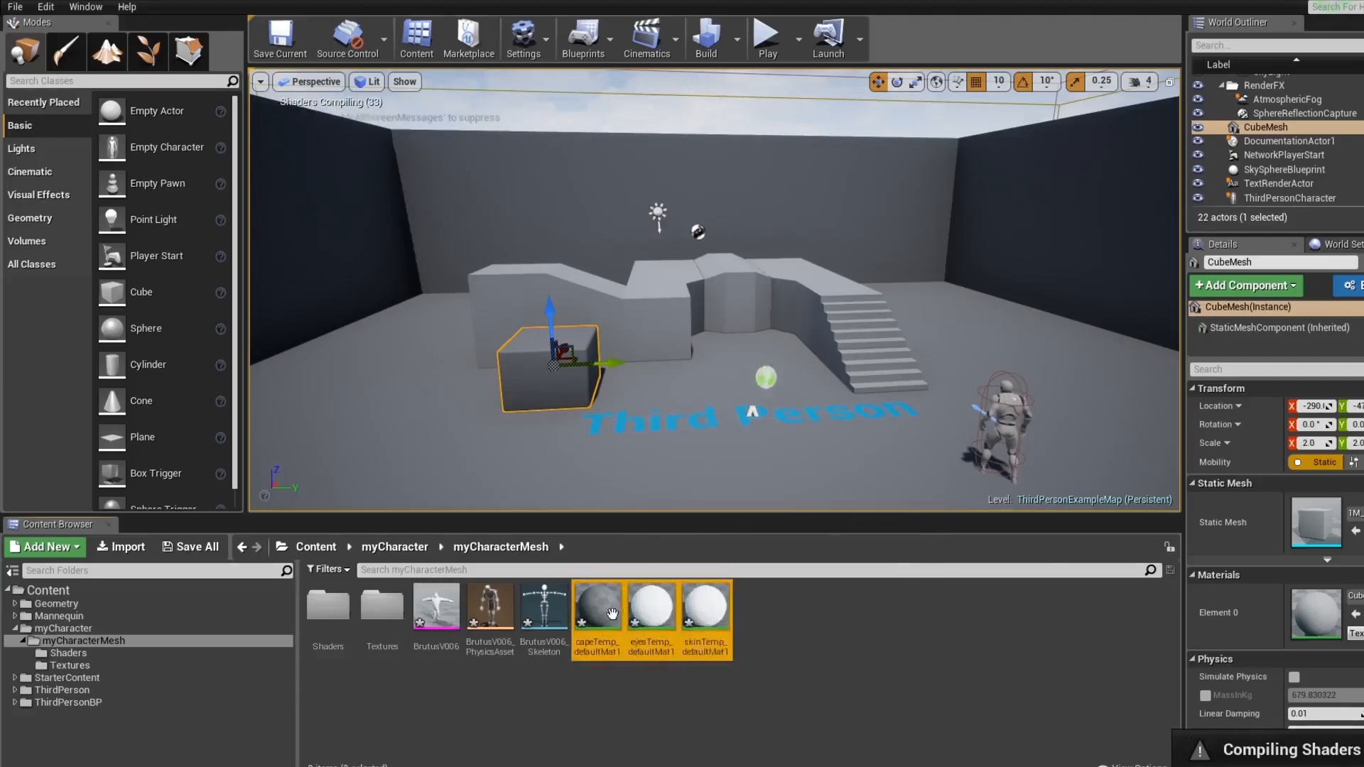
drag(610, 615, 334, 608)
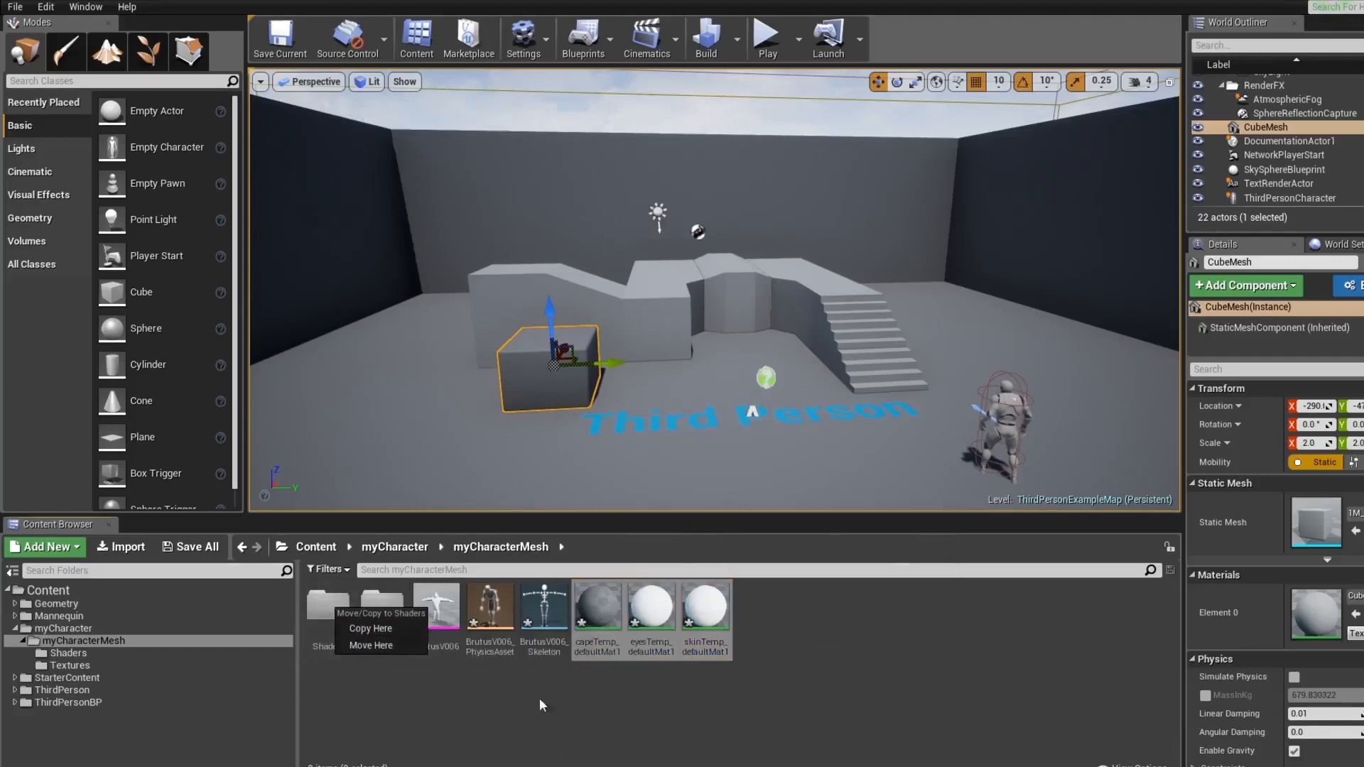
click(375, 645)
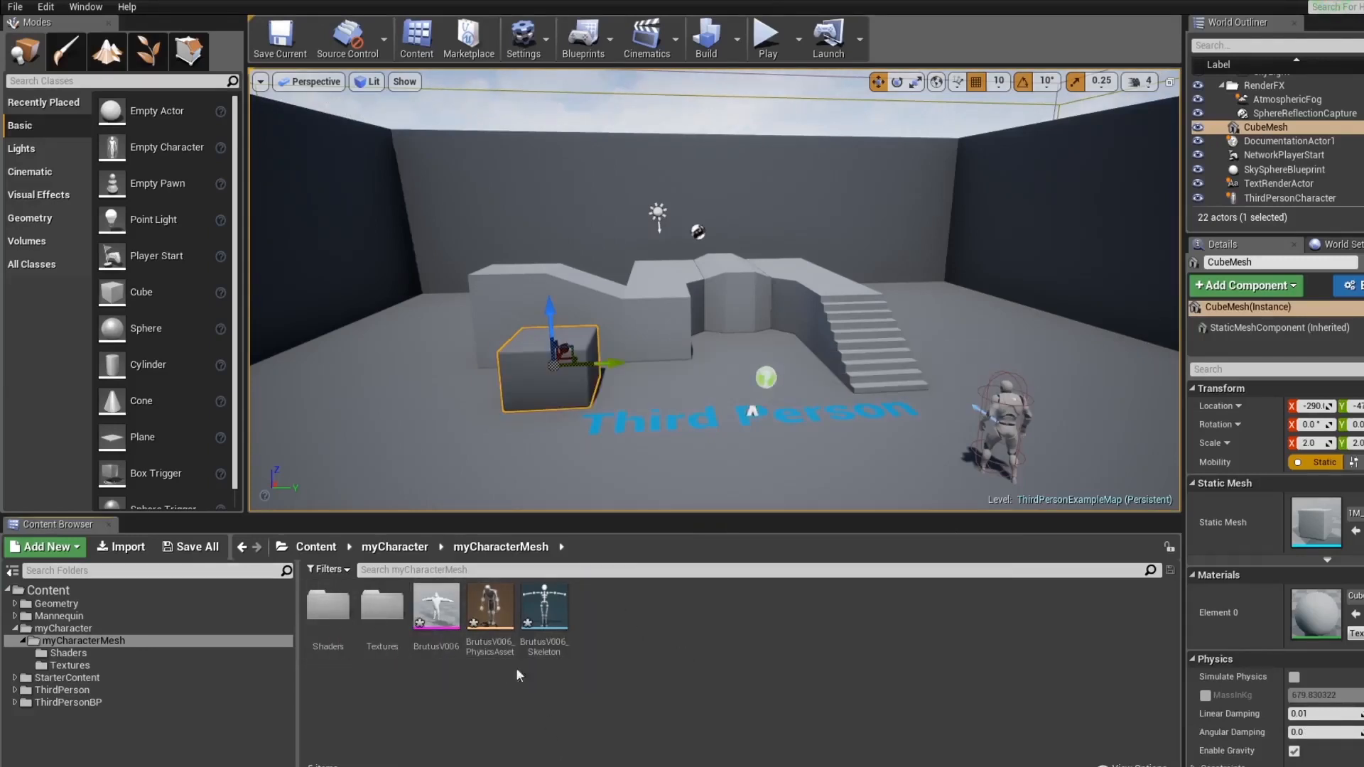
Open the BrutusV006 mesh and its eyesTemp_defaultMat1 material, and separate the color parameter node from the material node
double_click(436, 607)
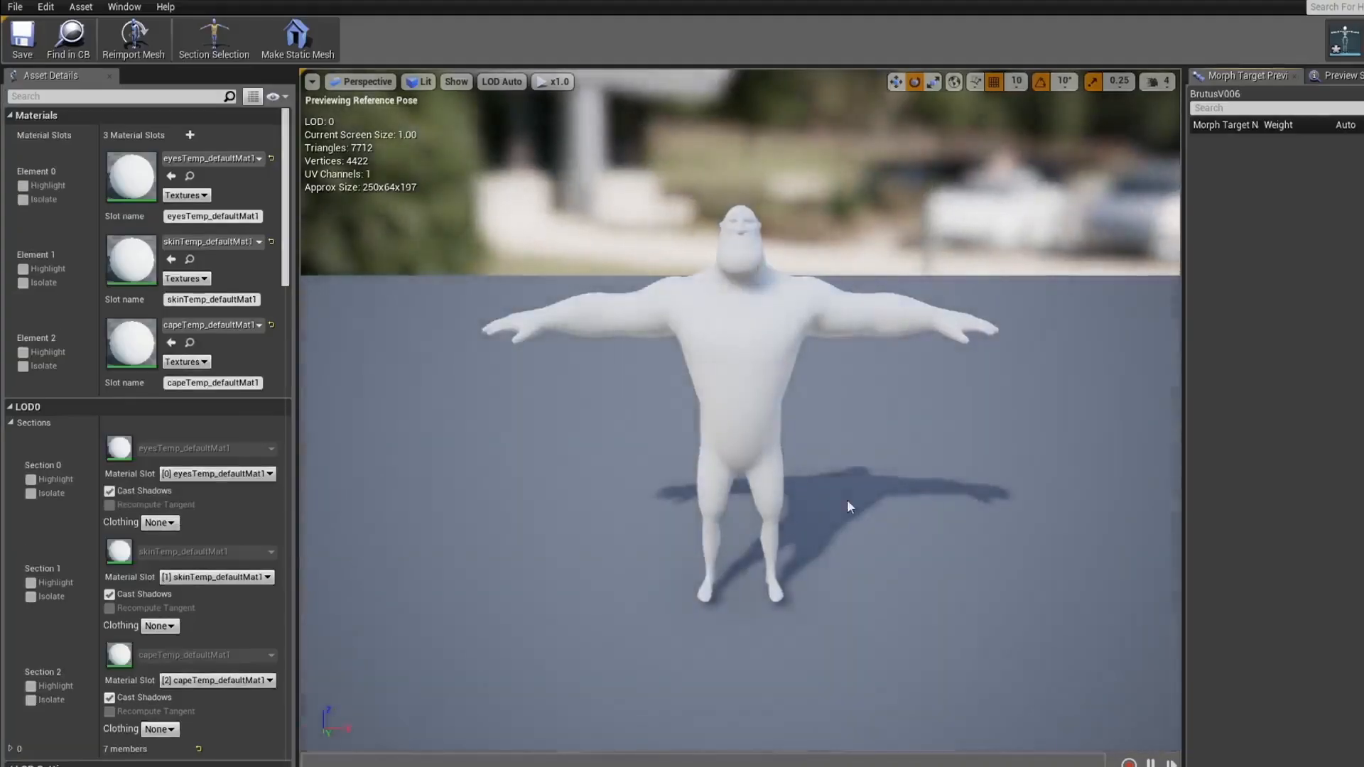
drag(874, 424, 610, 426)
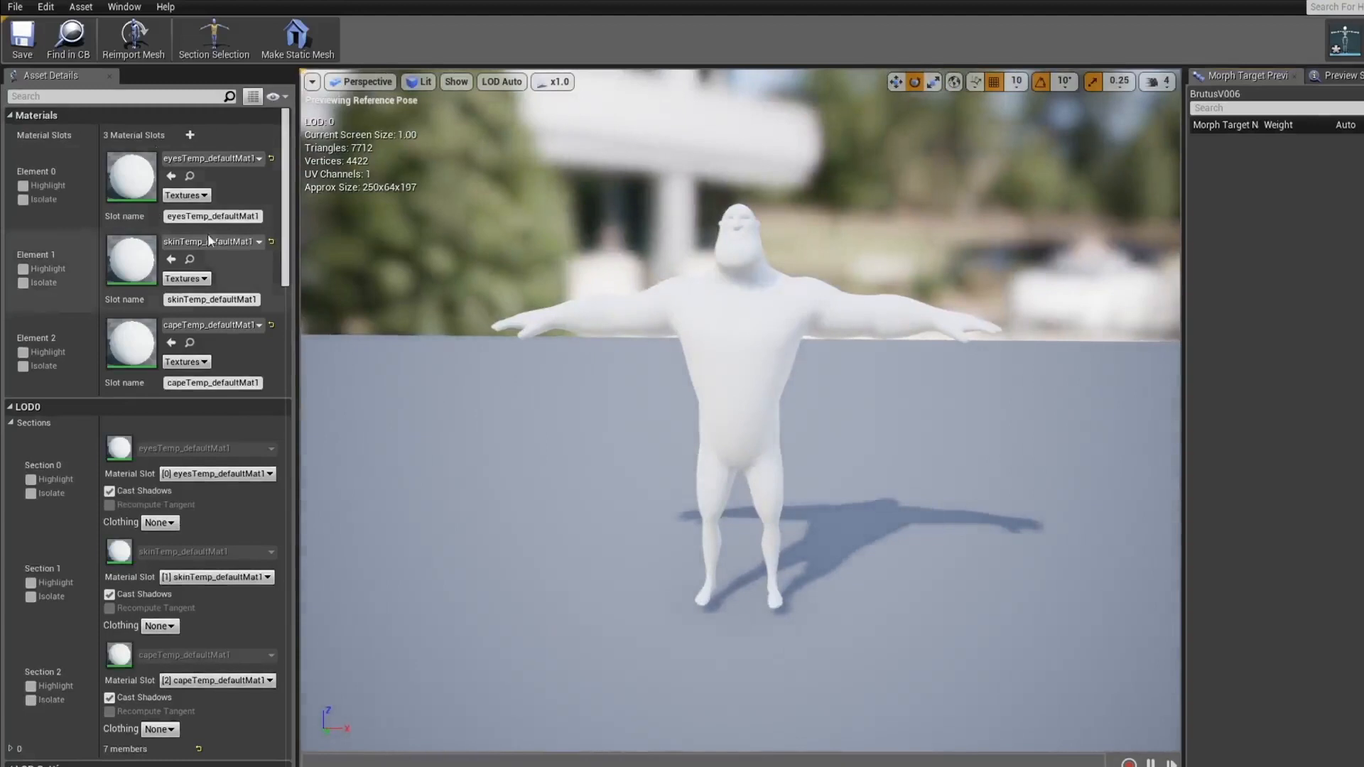
double_click(141, 184)
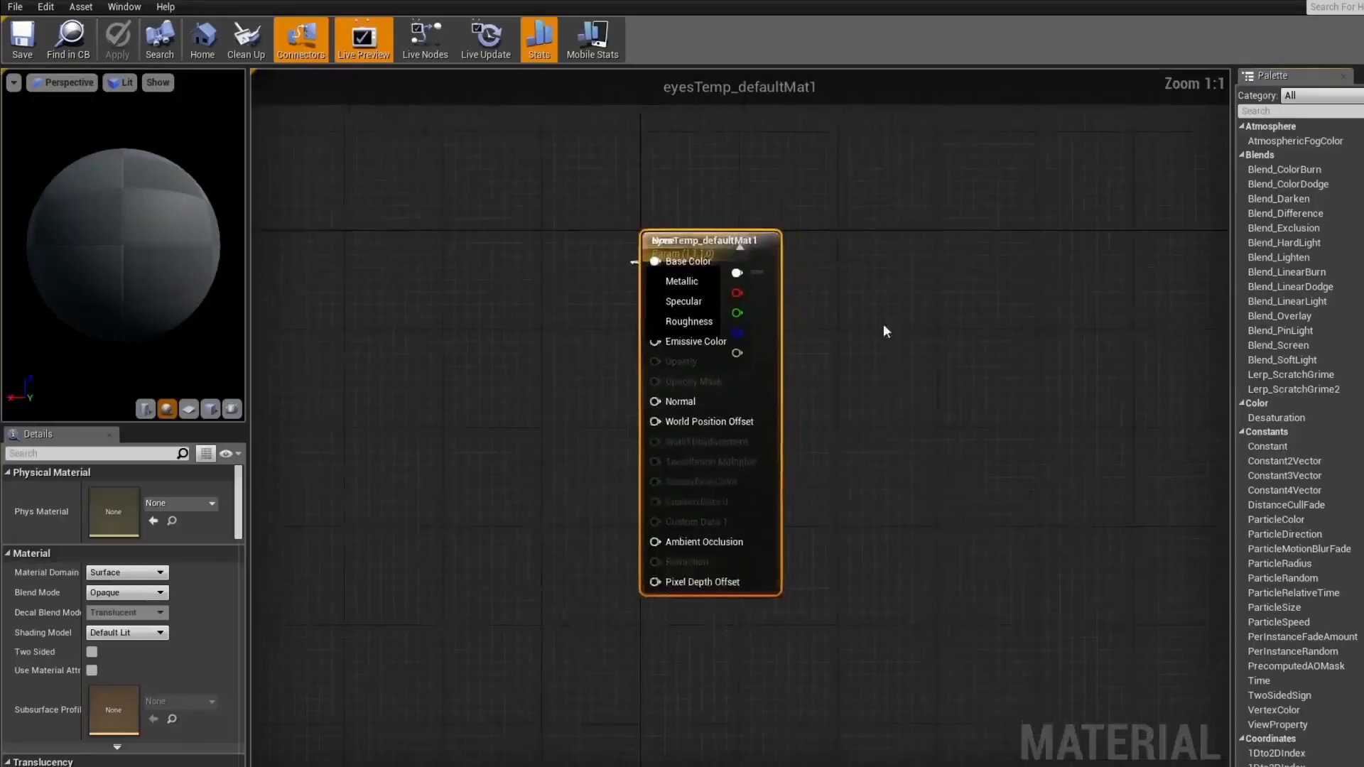
drag(737, 258, 539, 373)
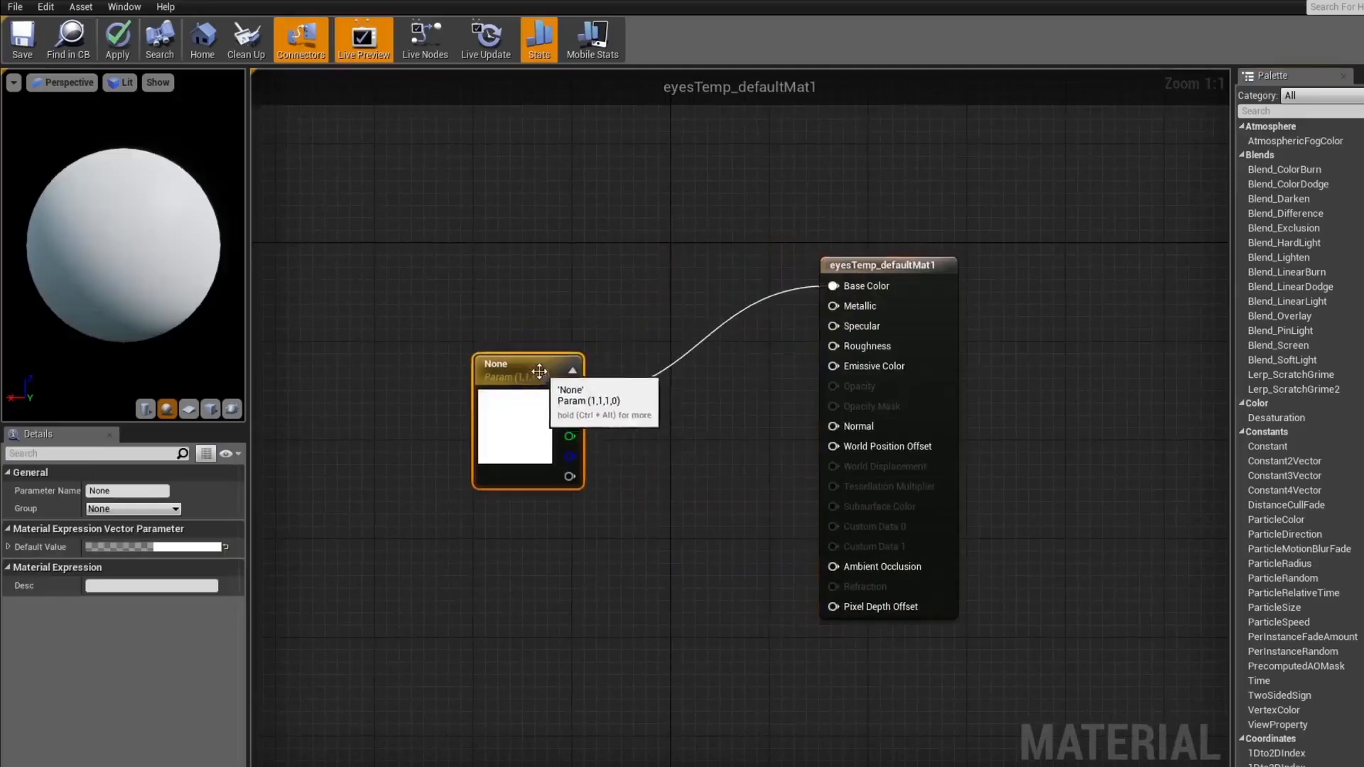
Darken the eye material's base color parameter to a grey value of 0.285, then save and close the material
double_click(539, 373)
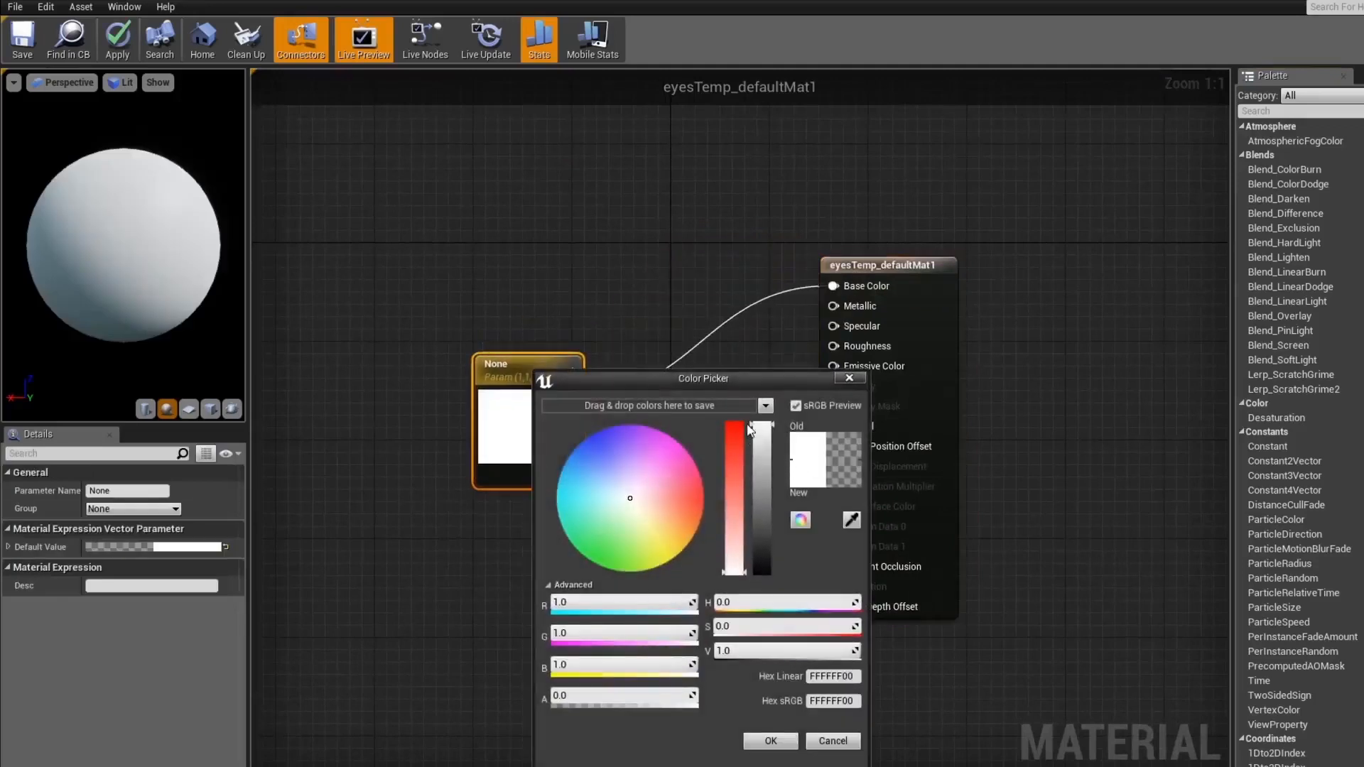
drag(750, 429, 763, 532)
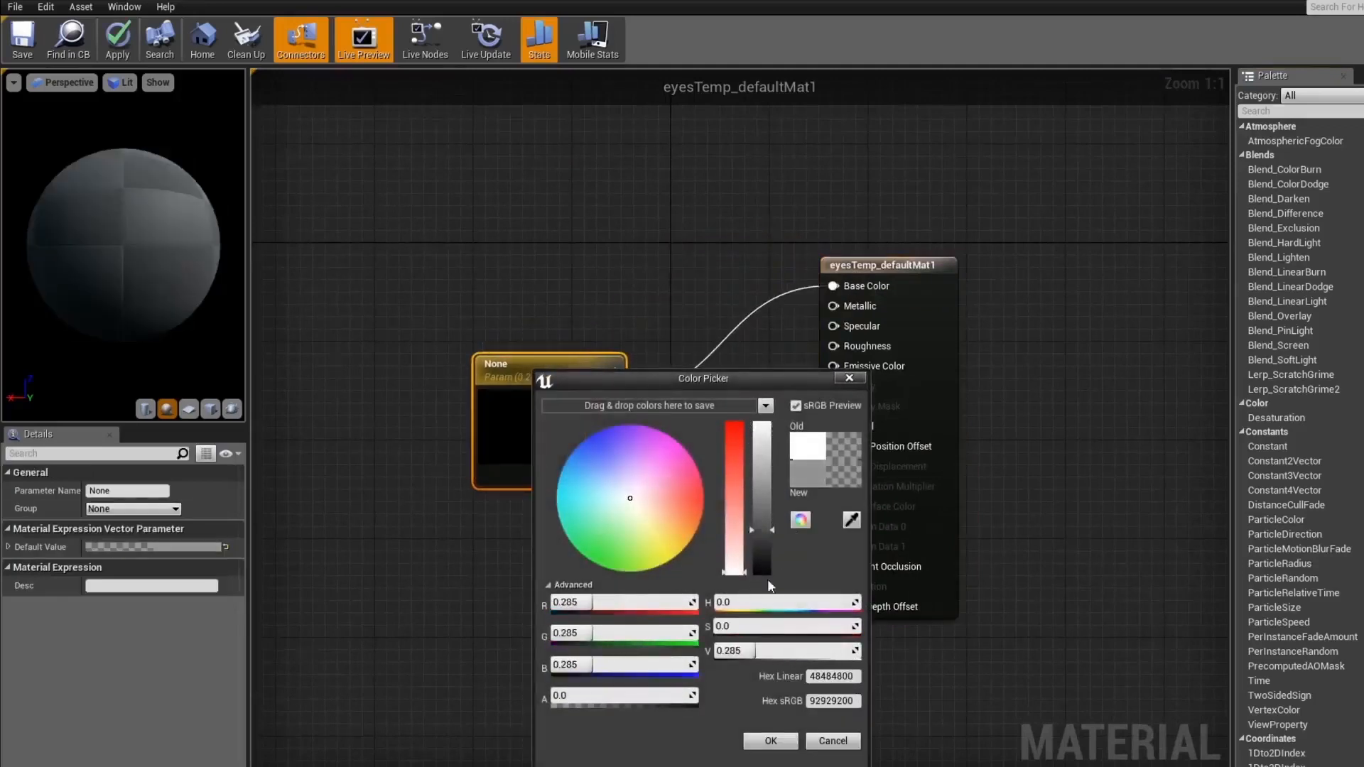
click(770, 742)
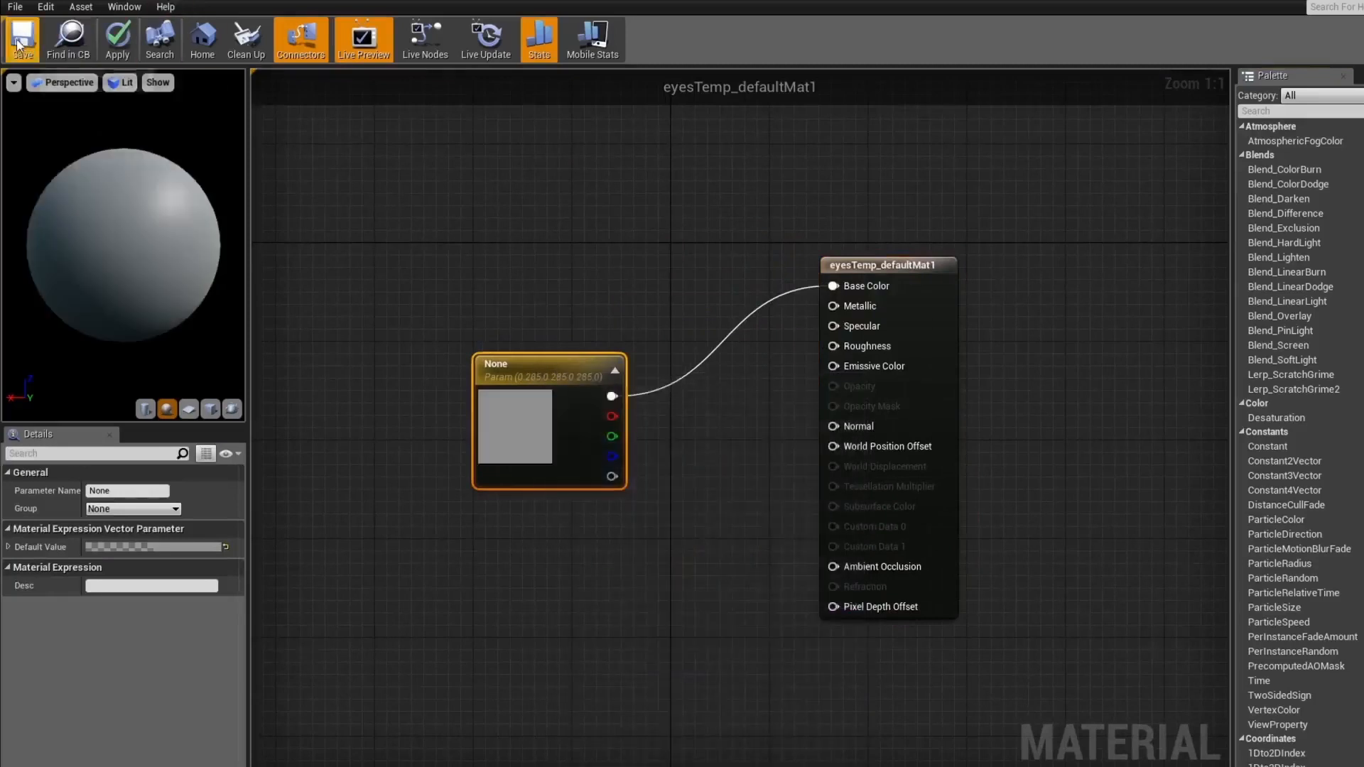
key(ctrl+s)
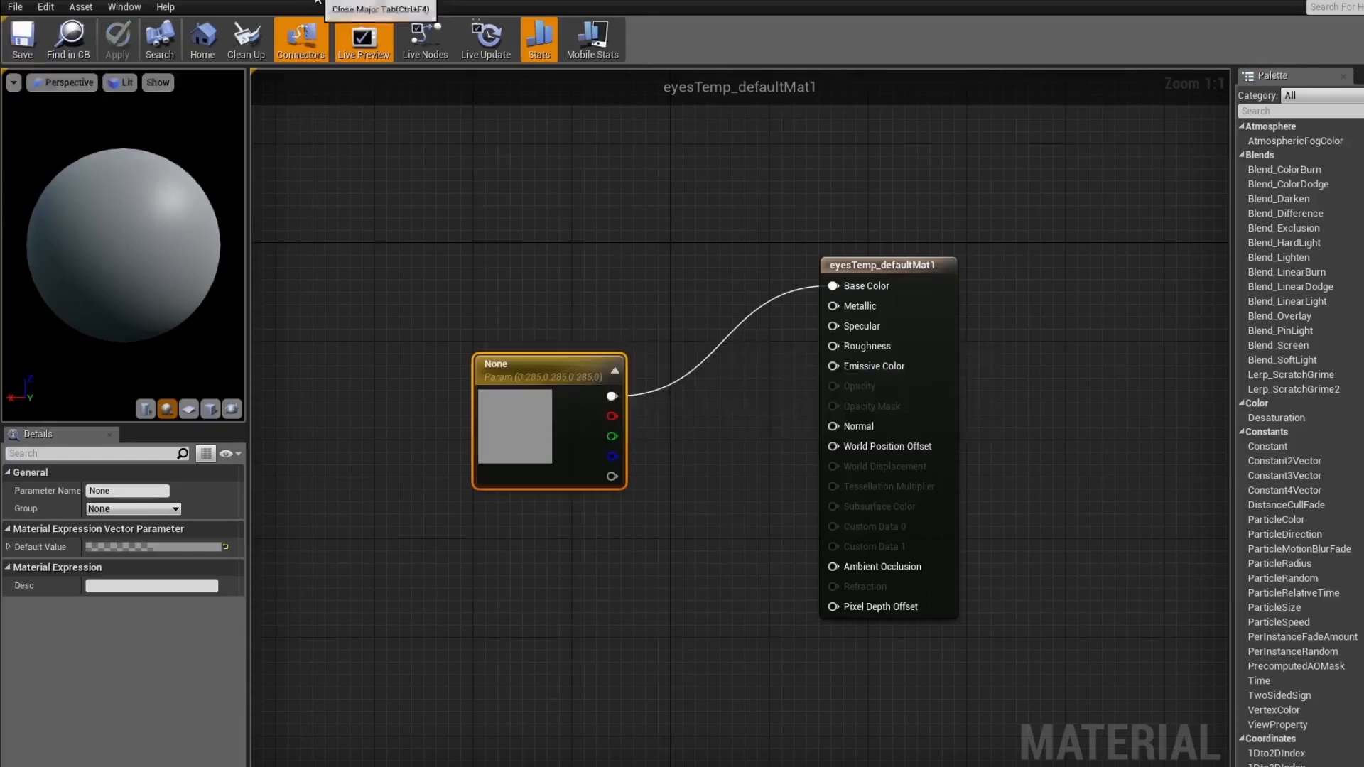
click(318, 3)
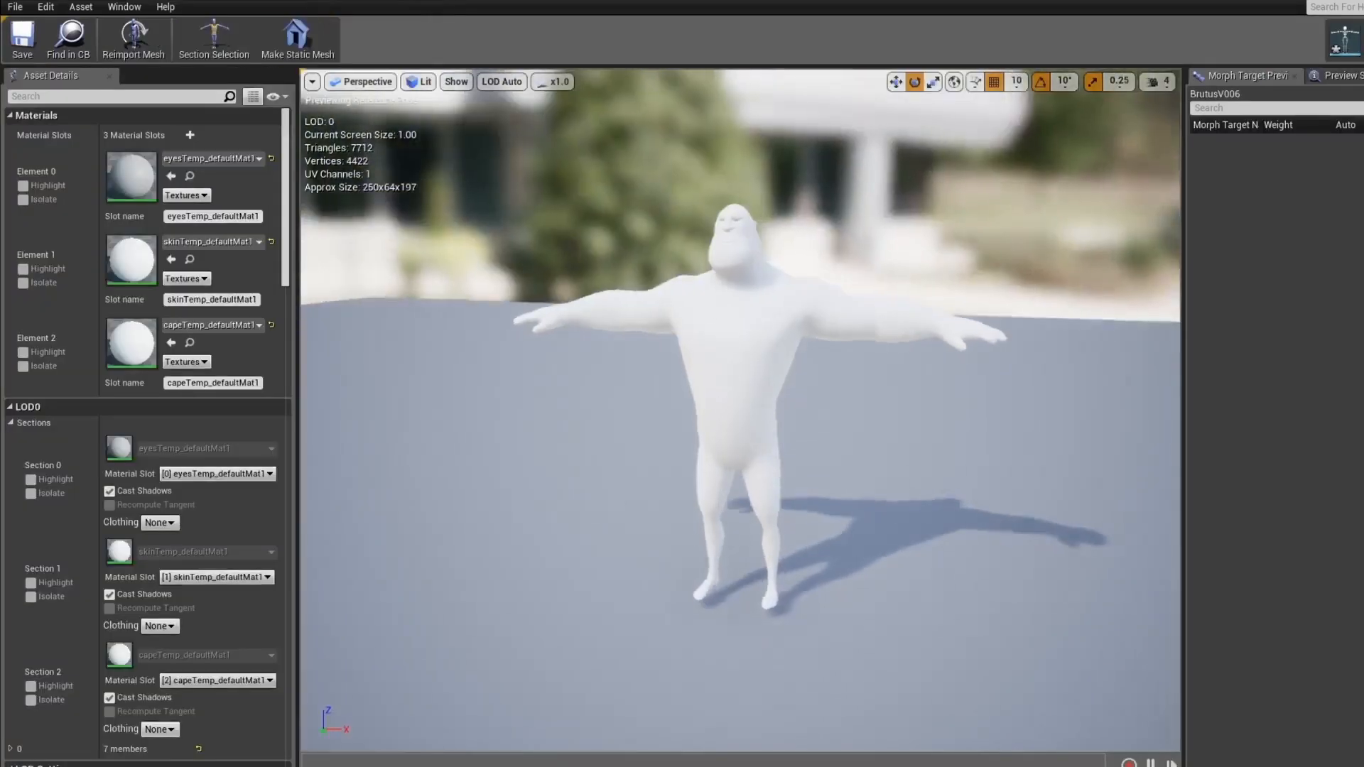
Open the mesh's skinTemp_defaultMat1 material, set its base color parameter to about R 0.91, G 0.85, B 0.705, and save it
double_click(129, 269)
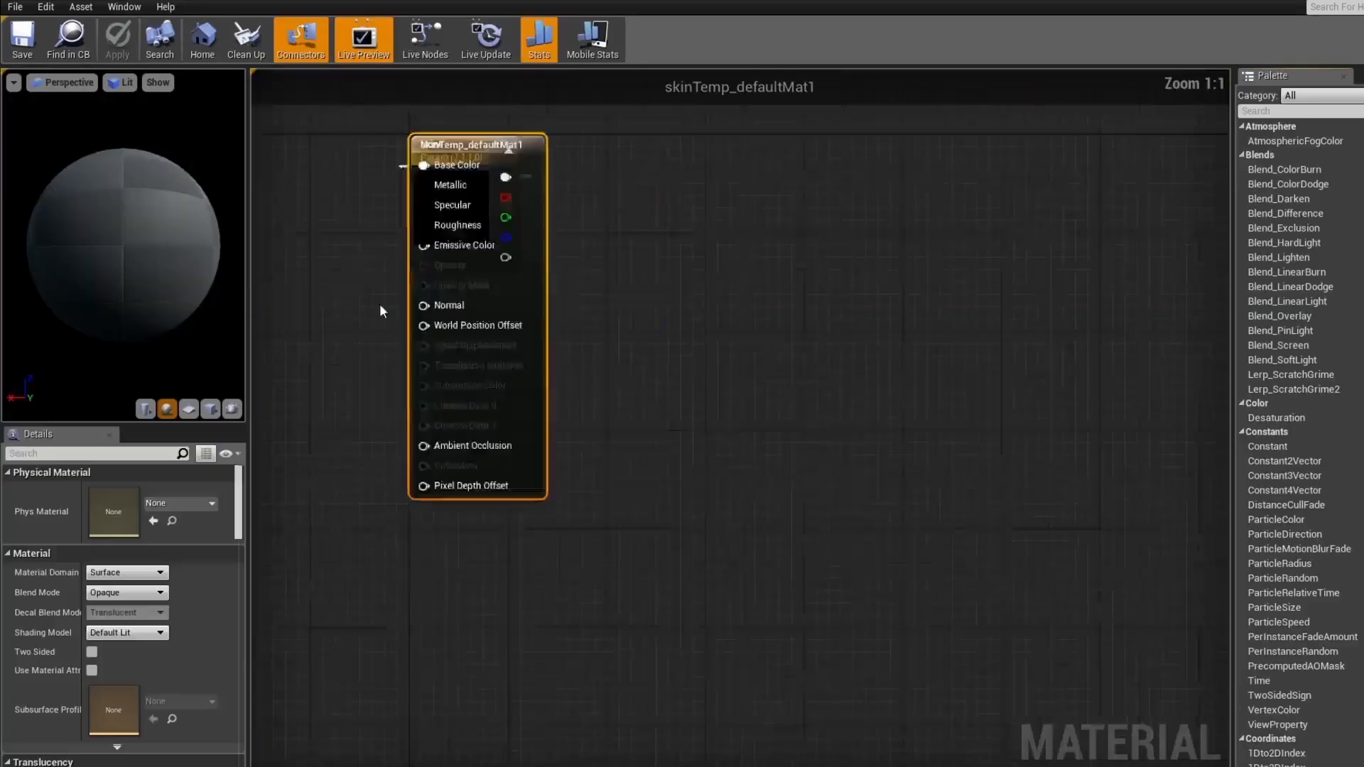
drag(380, 304, 931, 323)
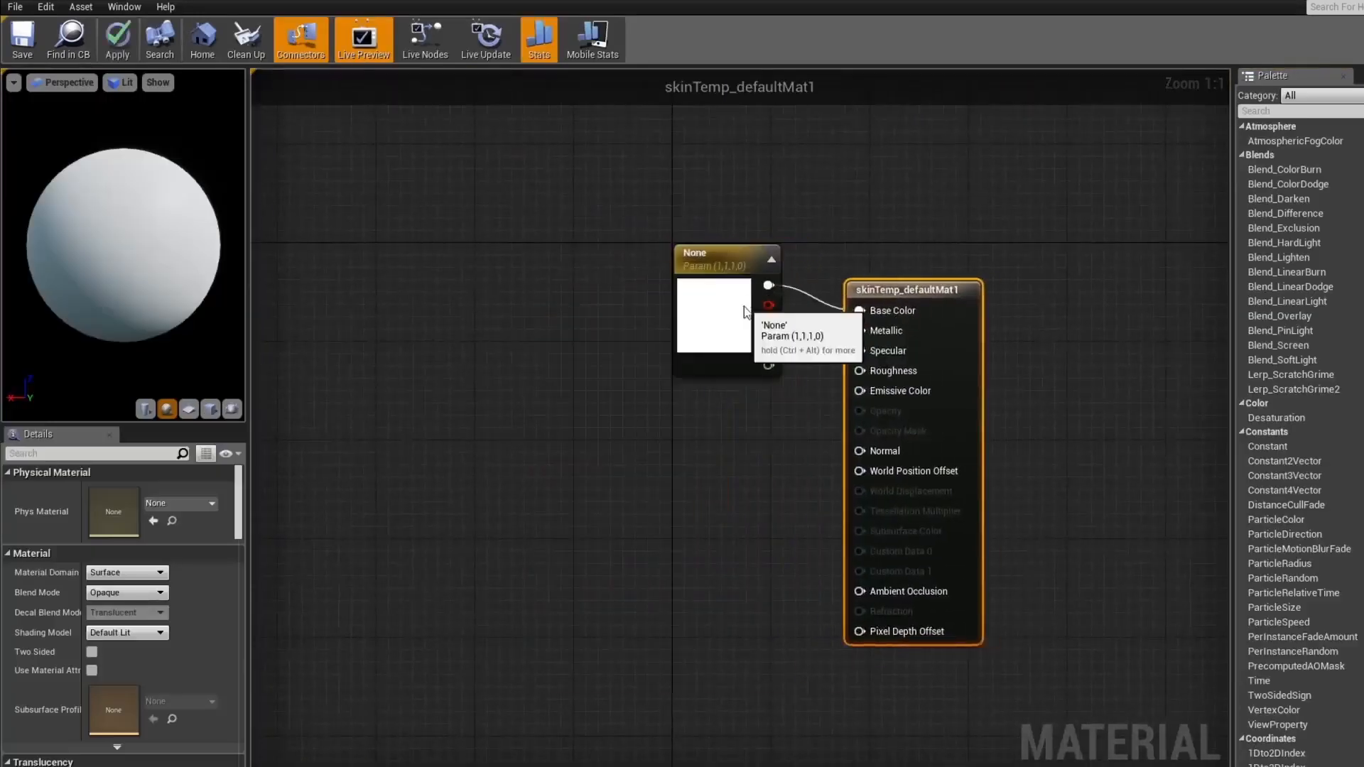
double_click(739, 307)
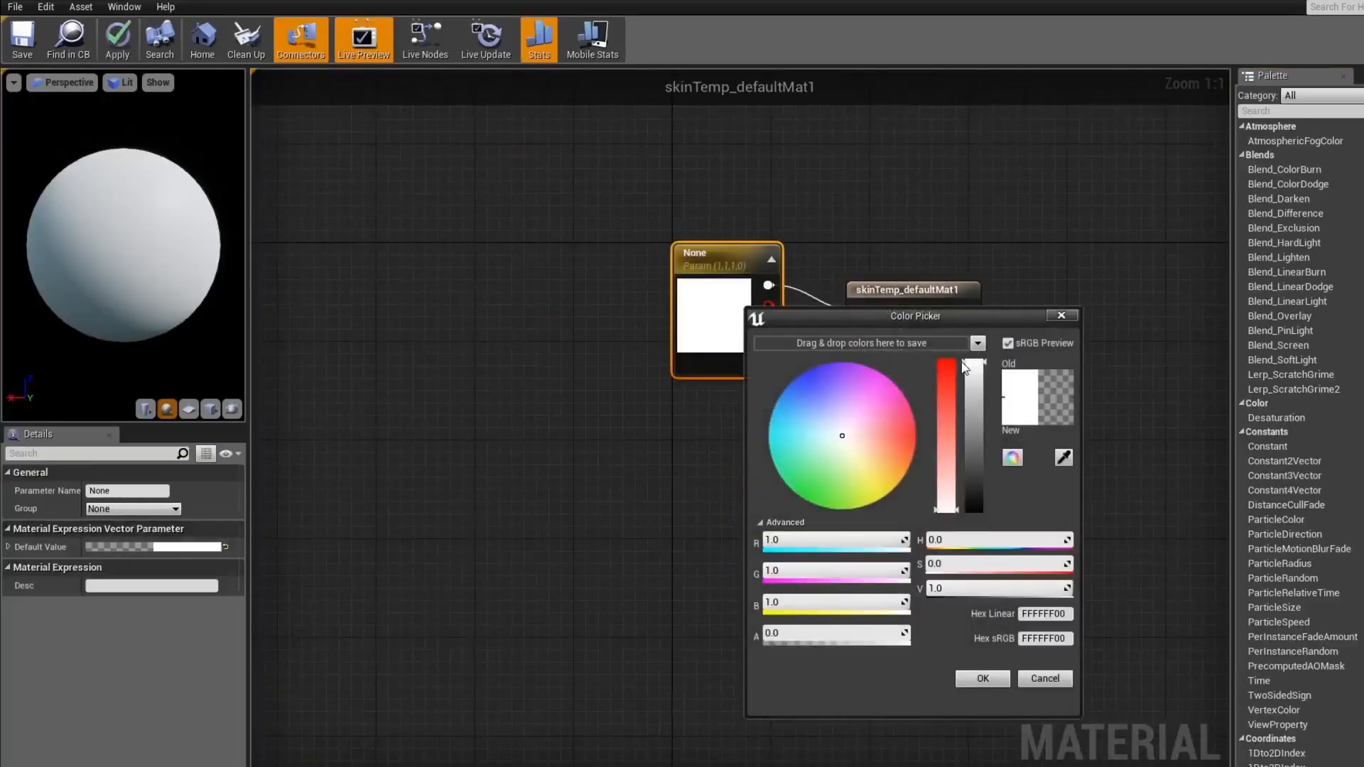
drag(964, 366, 964, 463)
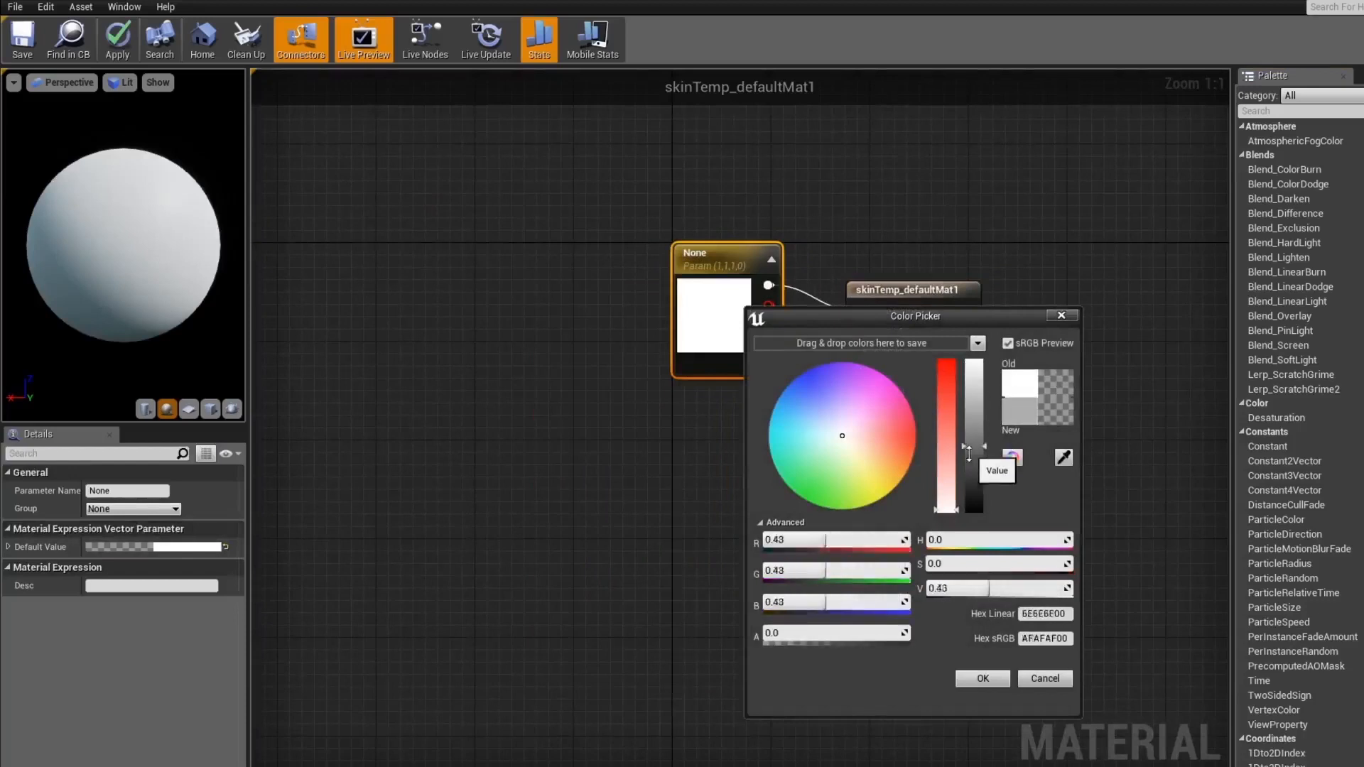
click(861, 453)
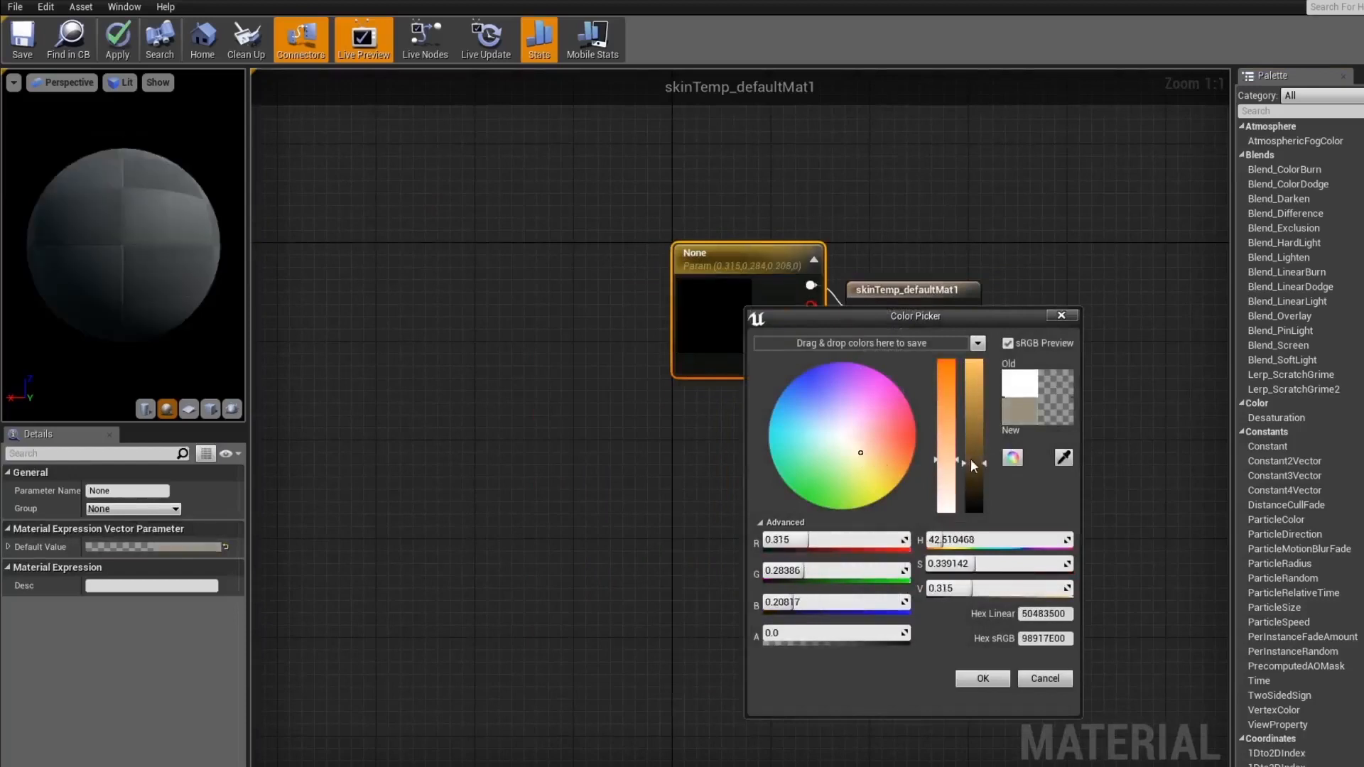
mouse_move(957, 462)
mouse_down()
mouse_move(963, 501)
mouse_move(984, 444)
mouse_move(985, 384)
mouse_up()
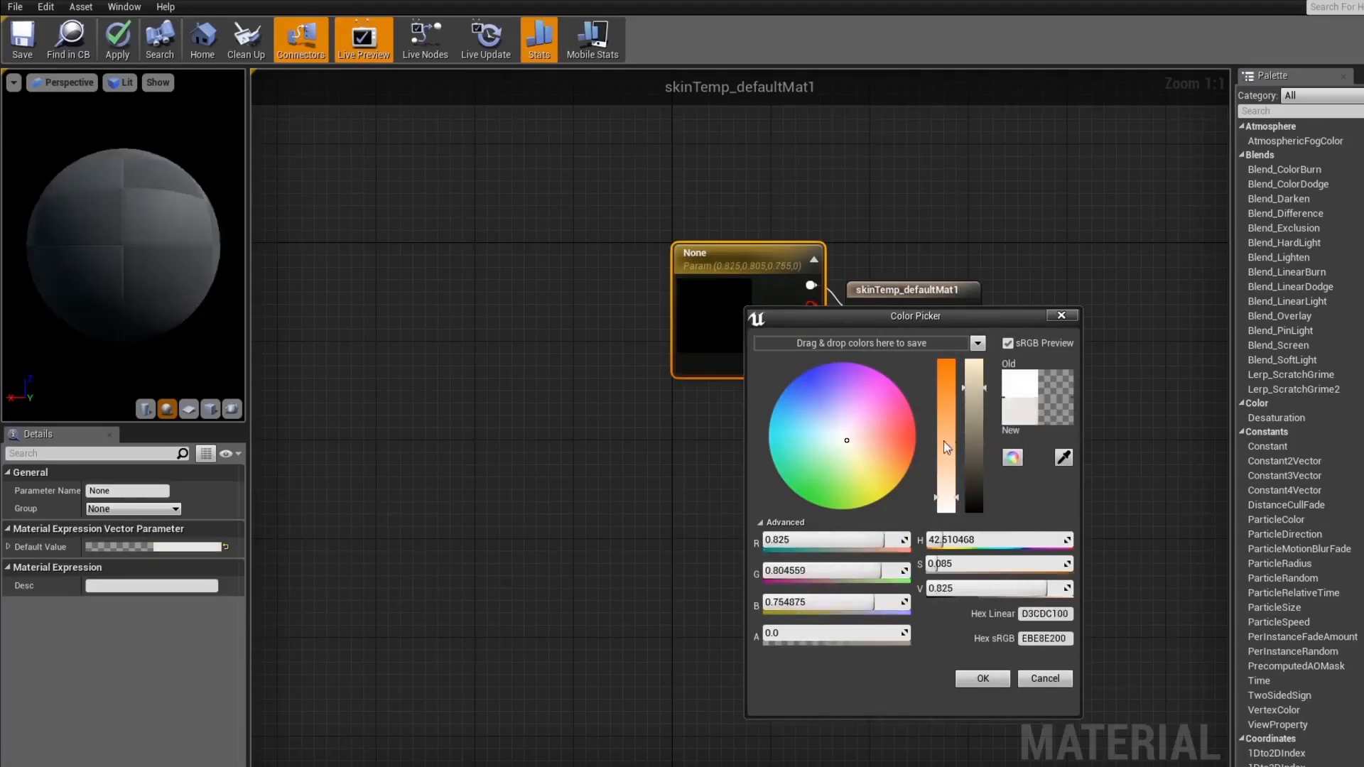
drag(945, 497, 944, 477)
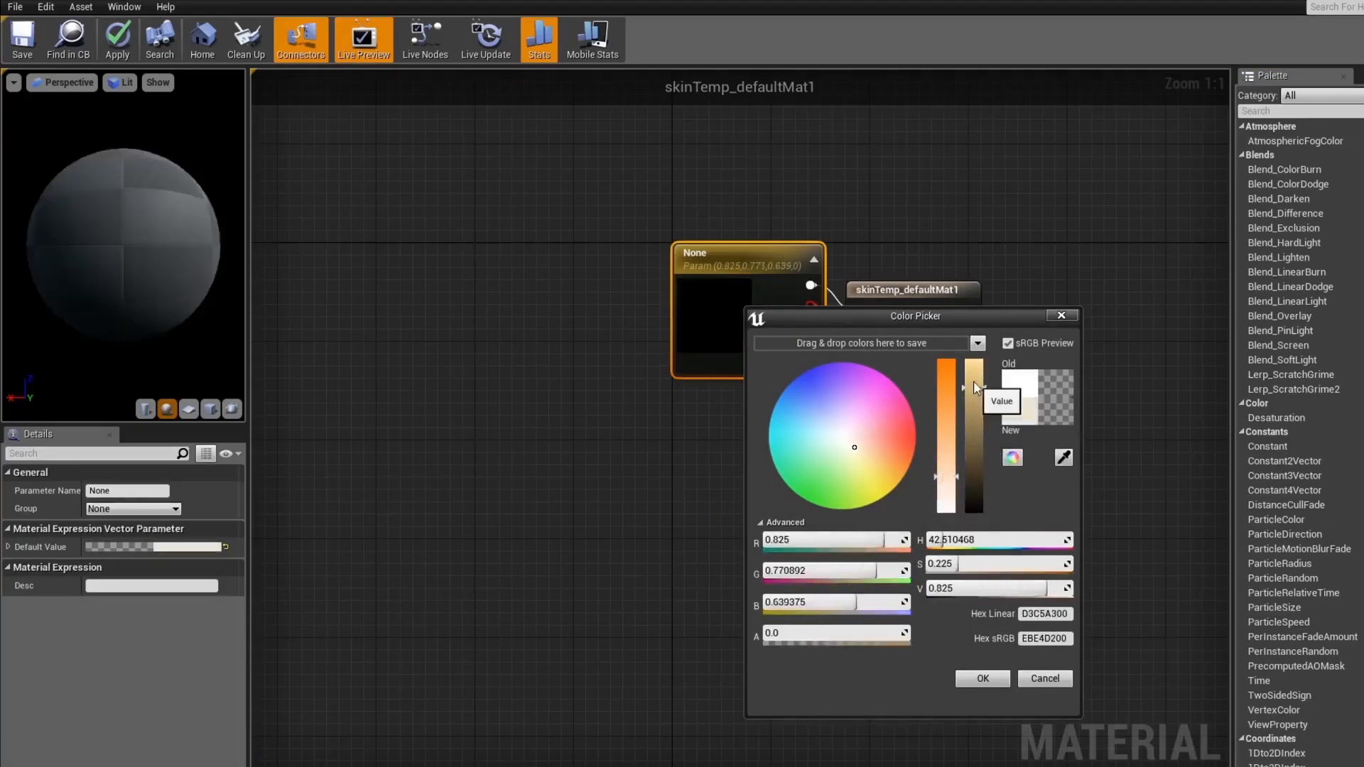
drag(965, 380, 965, 374)
click(983, 678)
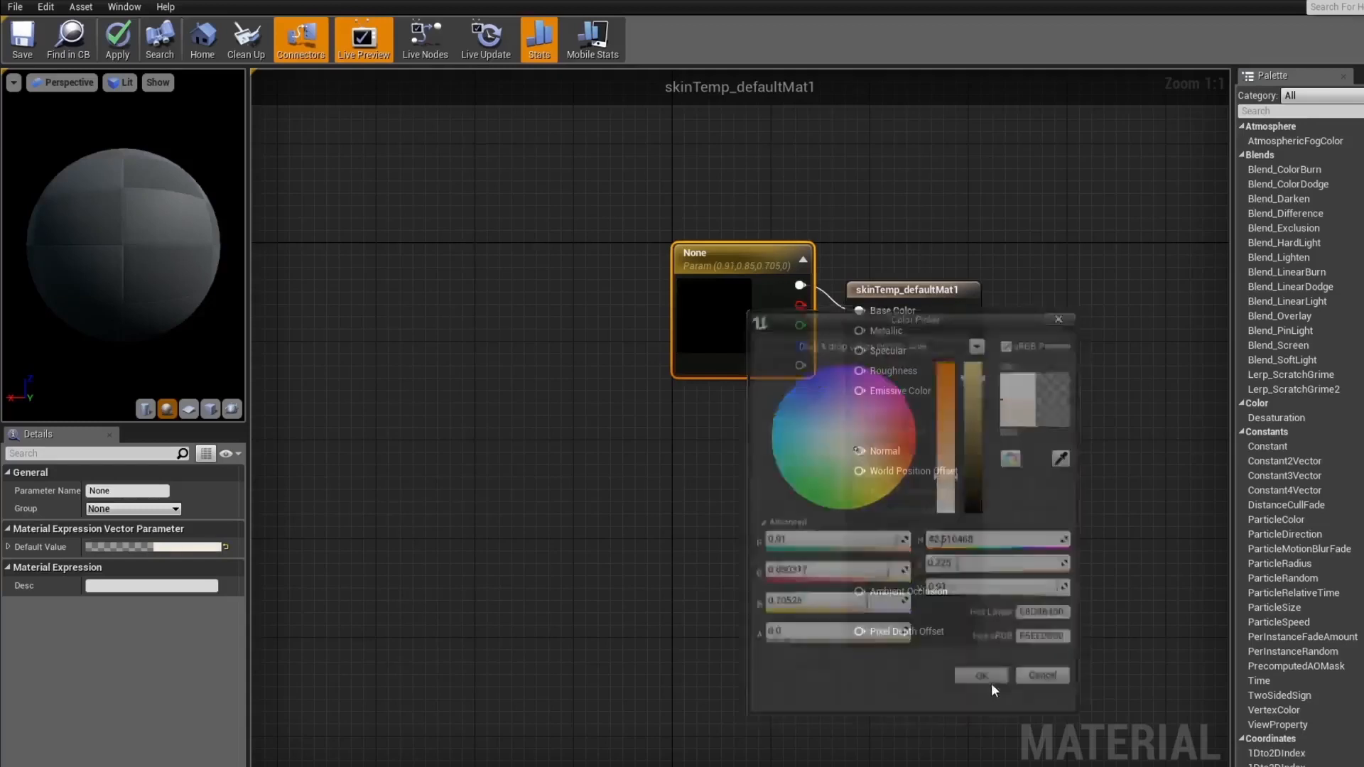
click(28, 49)
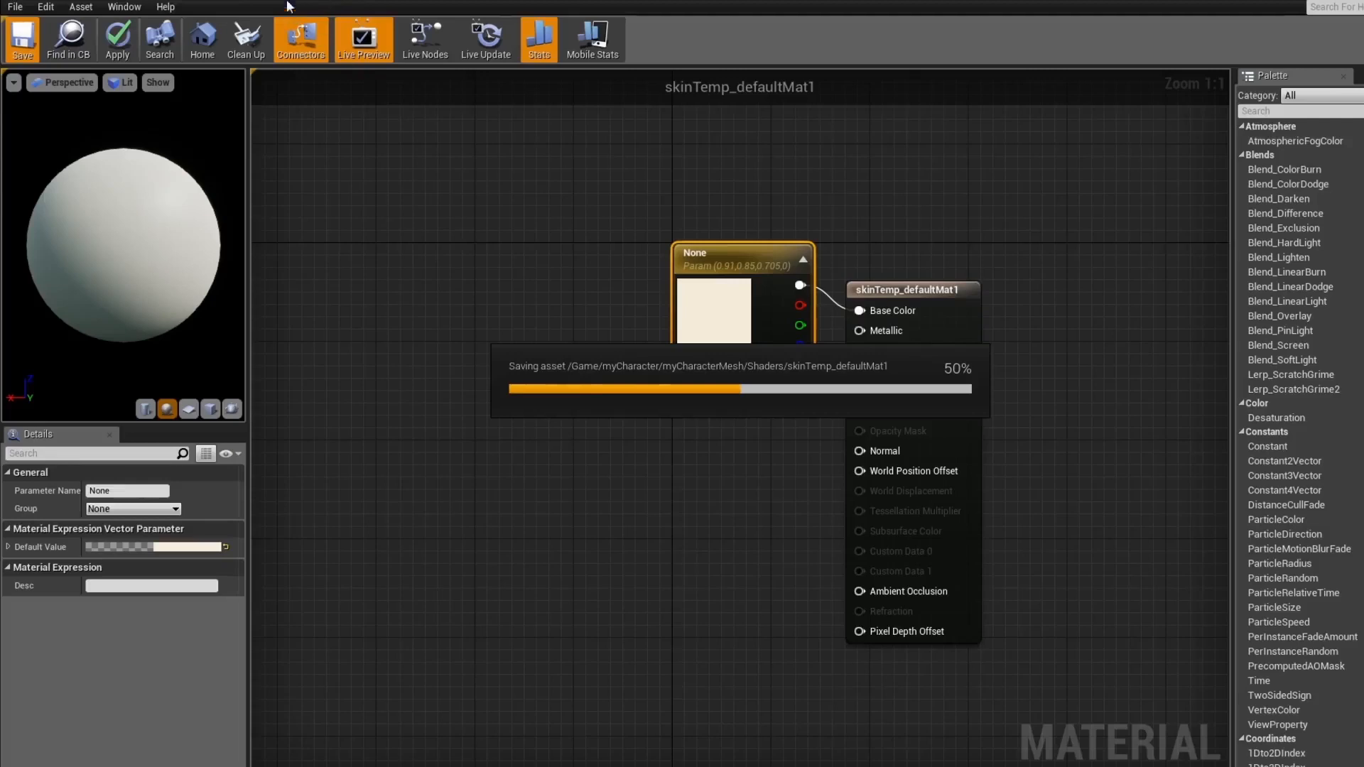
Move the skin color parameter node farther from the material node and undock the skinTemp_defaultMat1 editor into its own window
drag(739, 257, 615, 294)
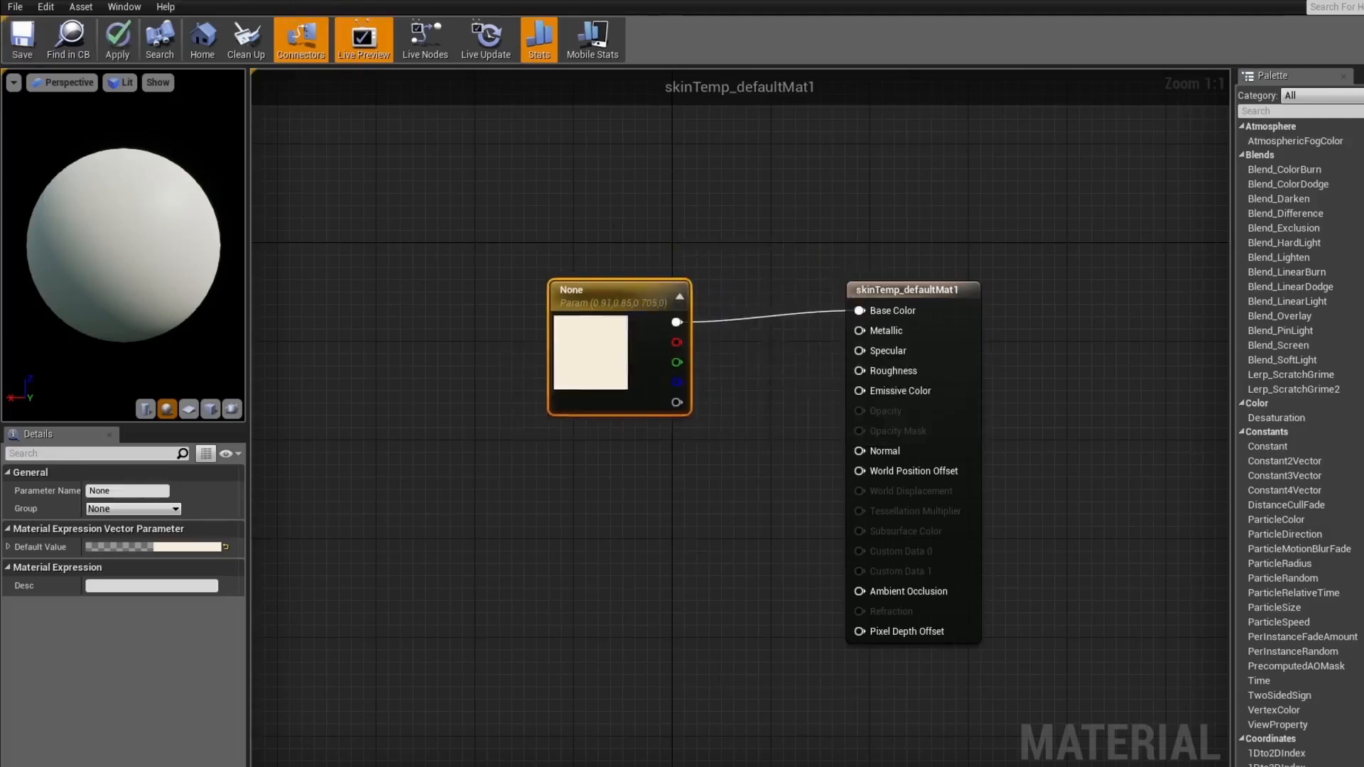
drag(107, 7, 606, 148)
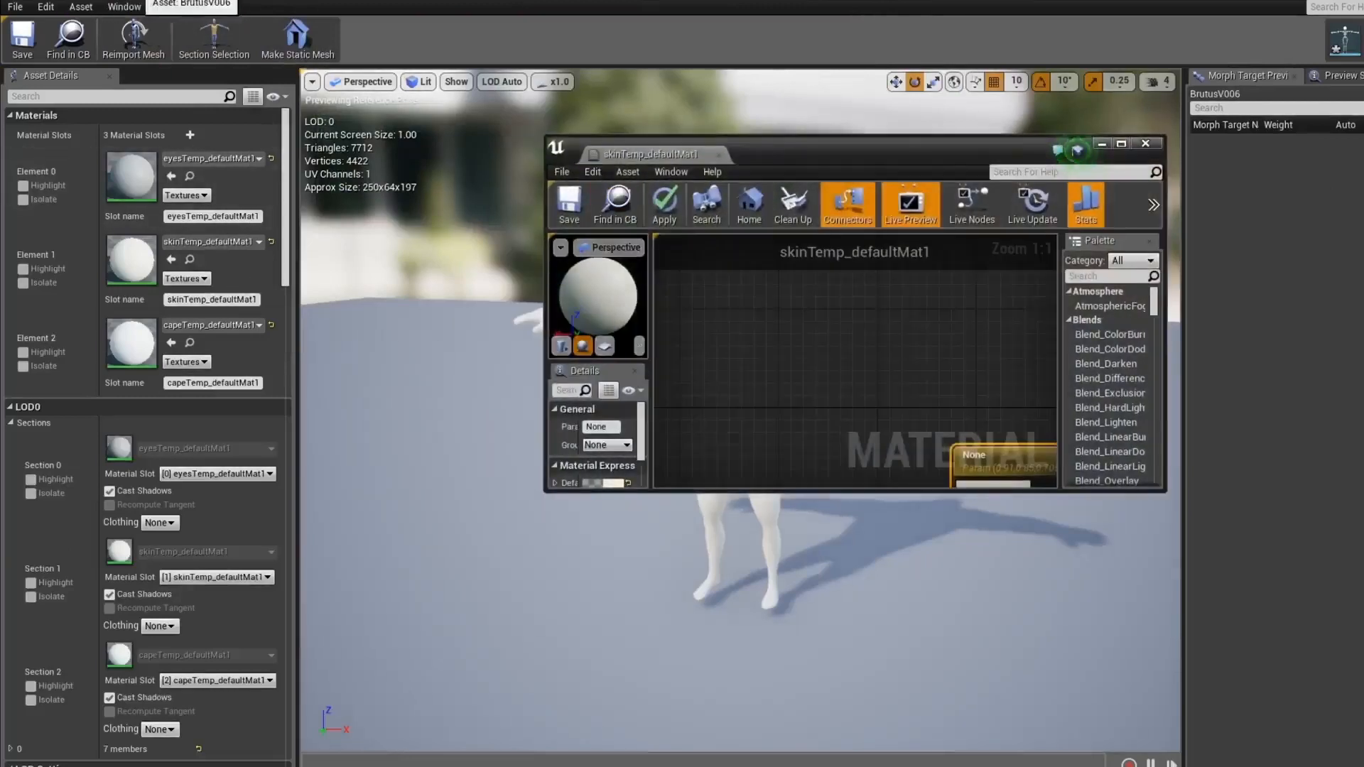
drag(136, 2, 177, 4)
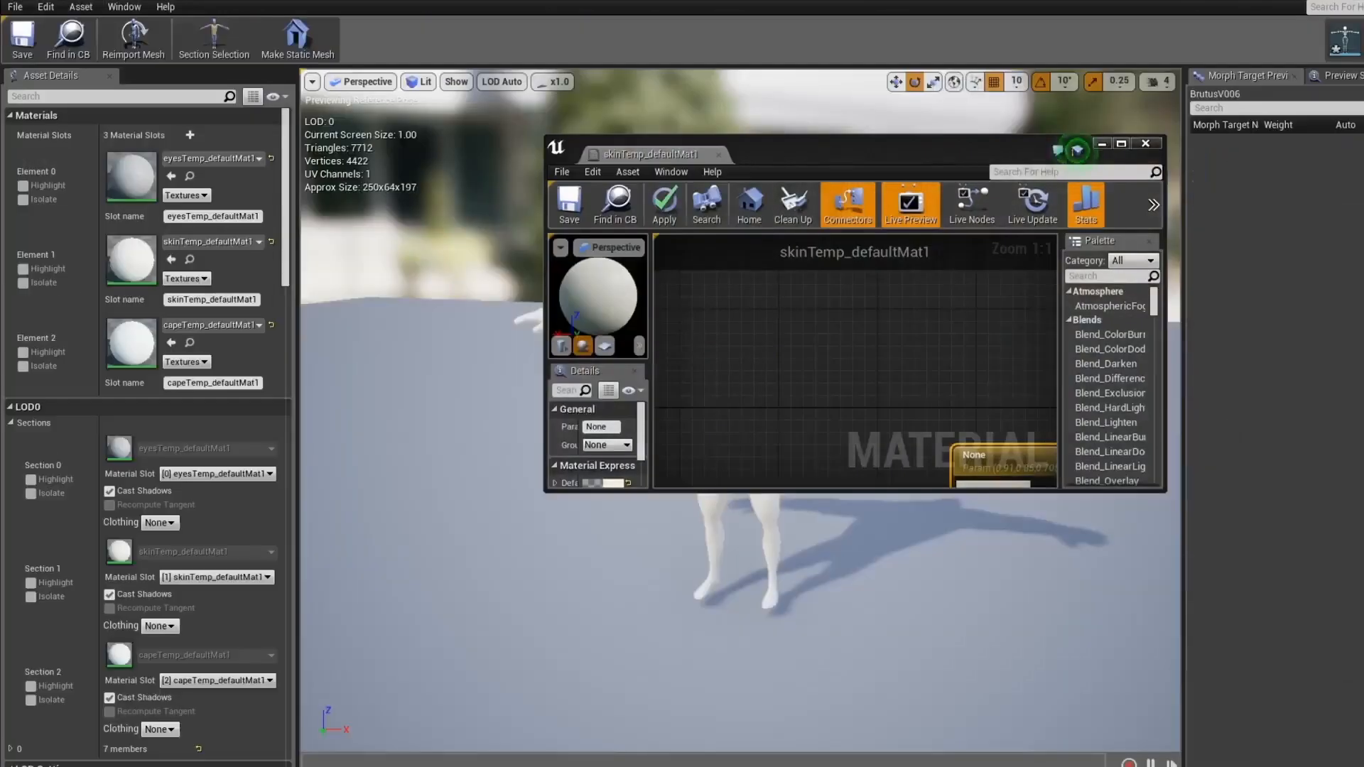
double_click(621, 155)
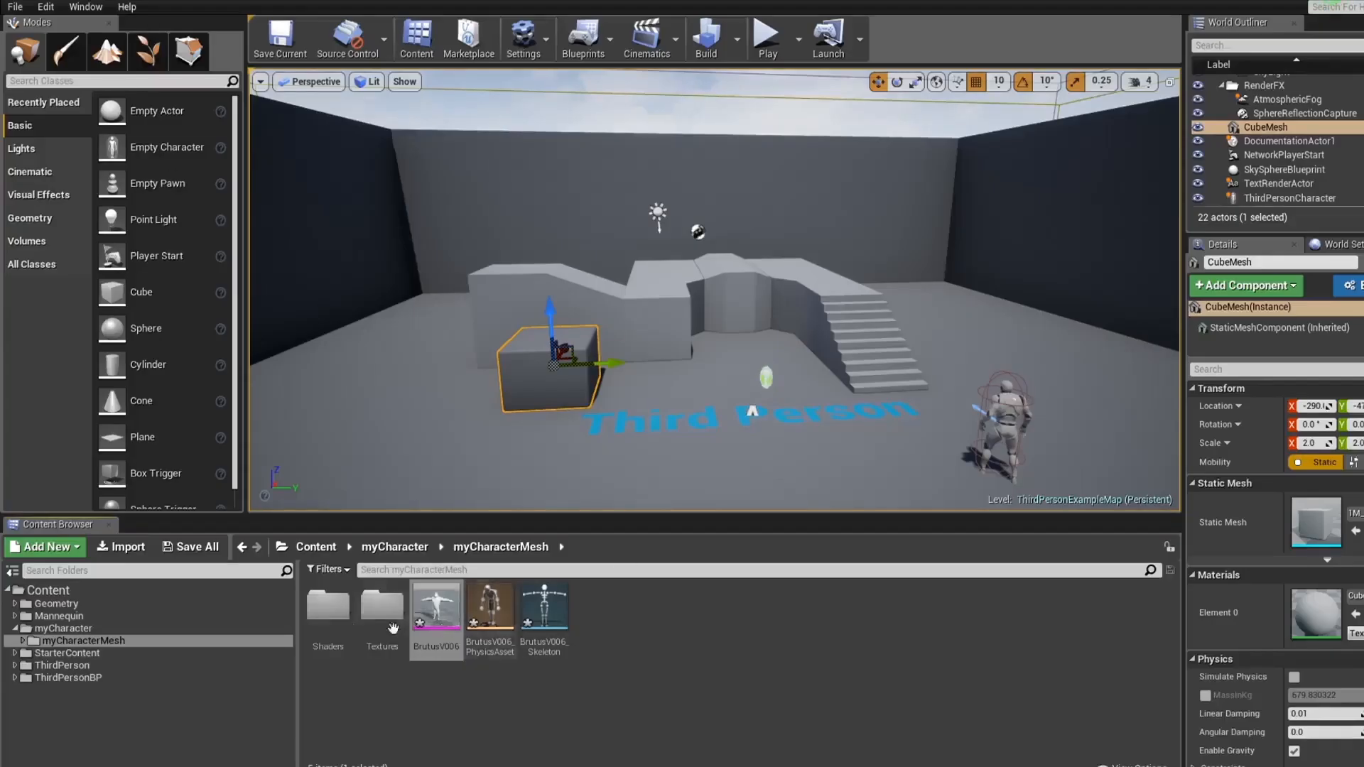
Add the skin_NM texture from the Textures folder to the skinTemp_defaultMat1 graph as a Texture Sample node
double_click(328, 605)
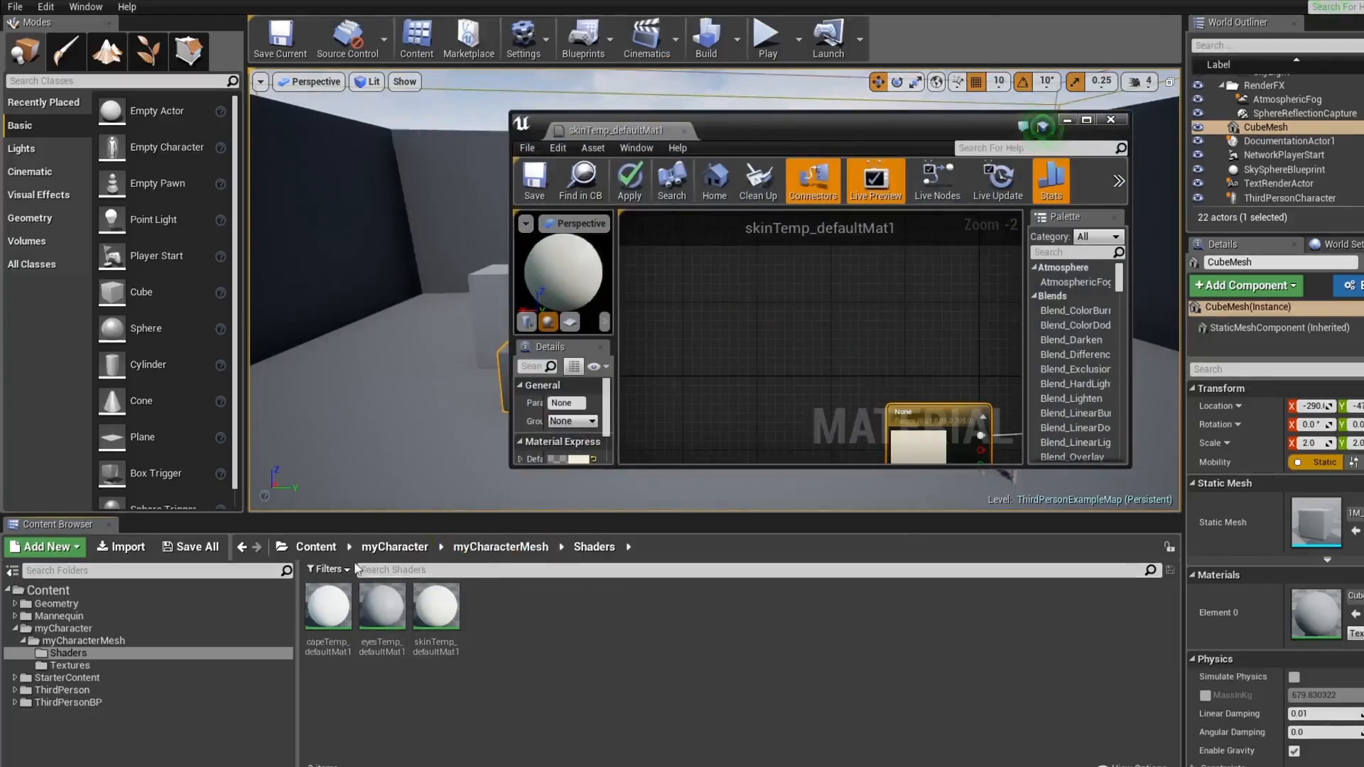
click(500, 546)
double_click(399, 615)
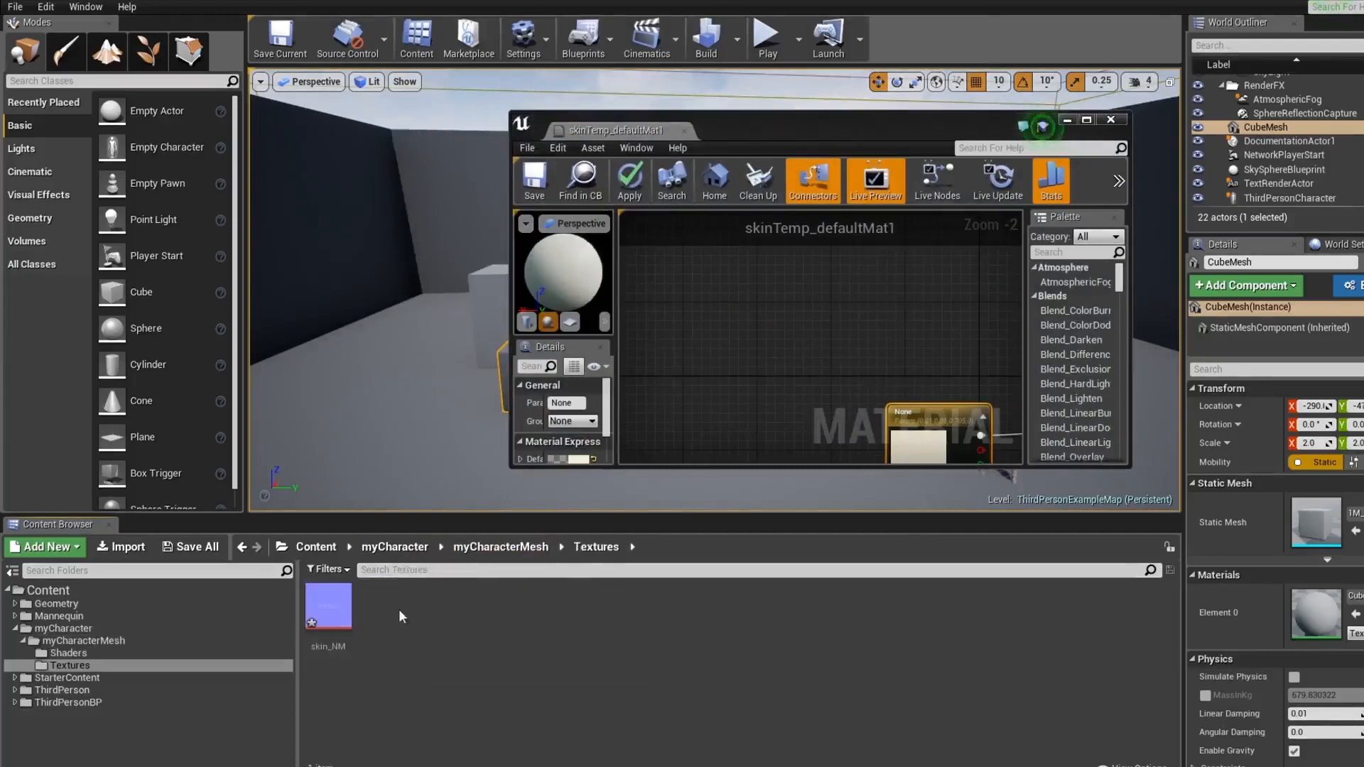
drag(328, 605, 740, 364)
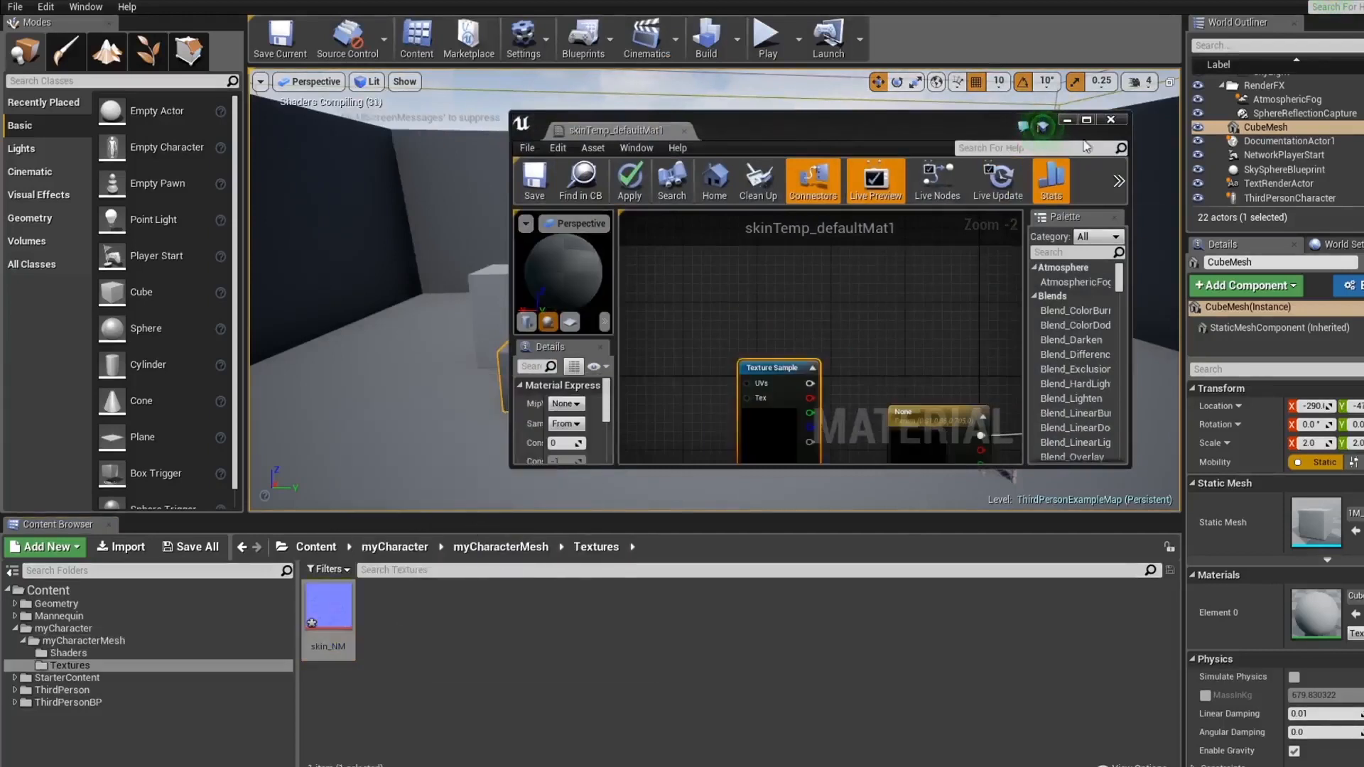
Maximize the skinTemp_defaultMat1 editor, connect the skin_NM Texture Sample to the material's Normal input, and save the material
click(1086, 119)
mouse_move(425, 240)
mouse_down()
mouse_move(551, 359)
mouse_move(754, 367)
mouse_move(800, 383)
mouse_up()
scroll(618, 419, up, 2)
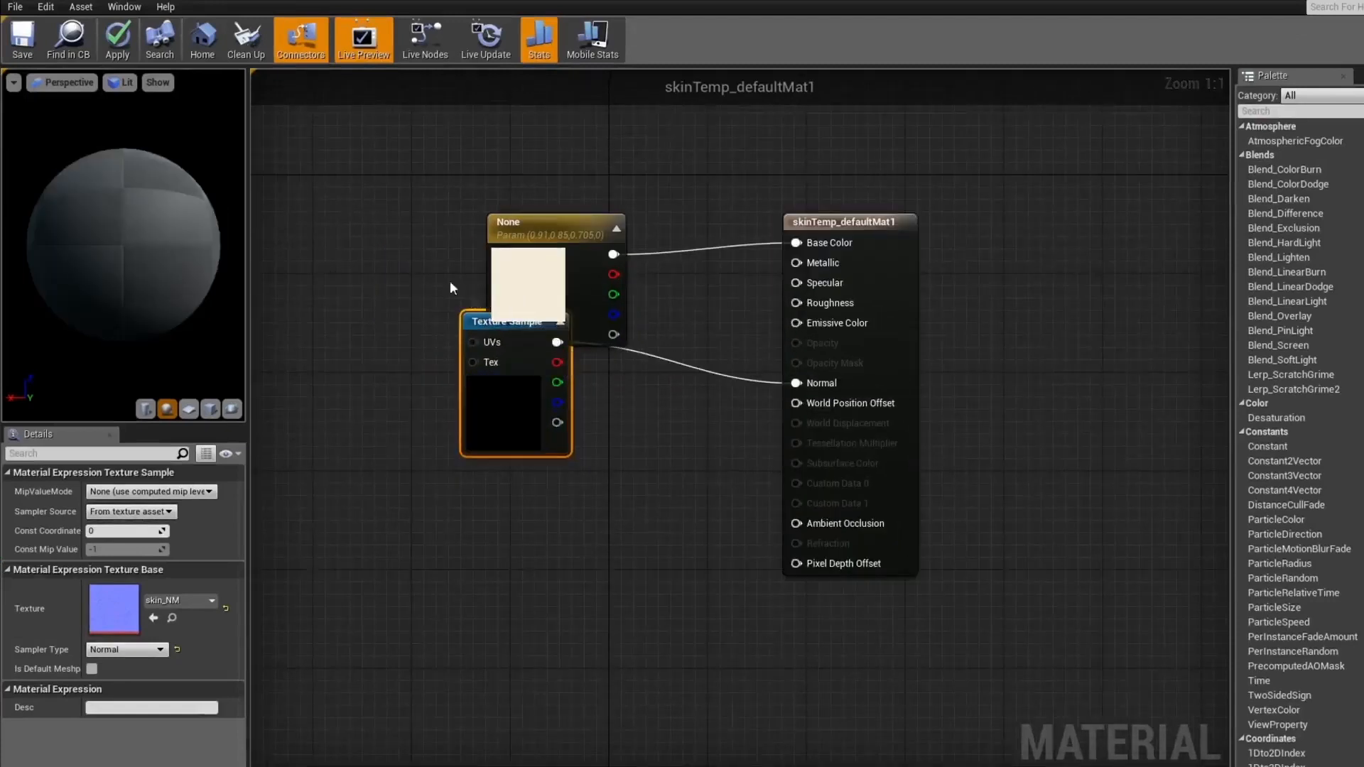
click(23, 39)
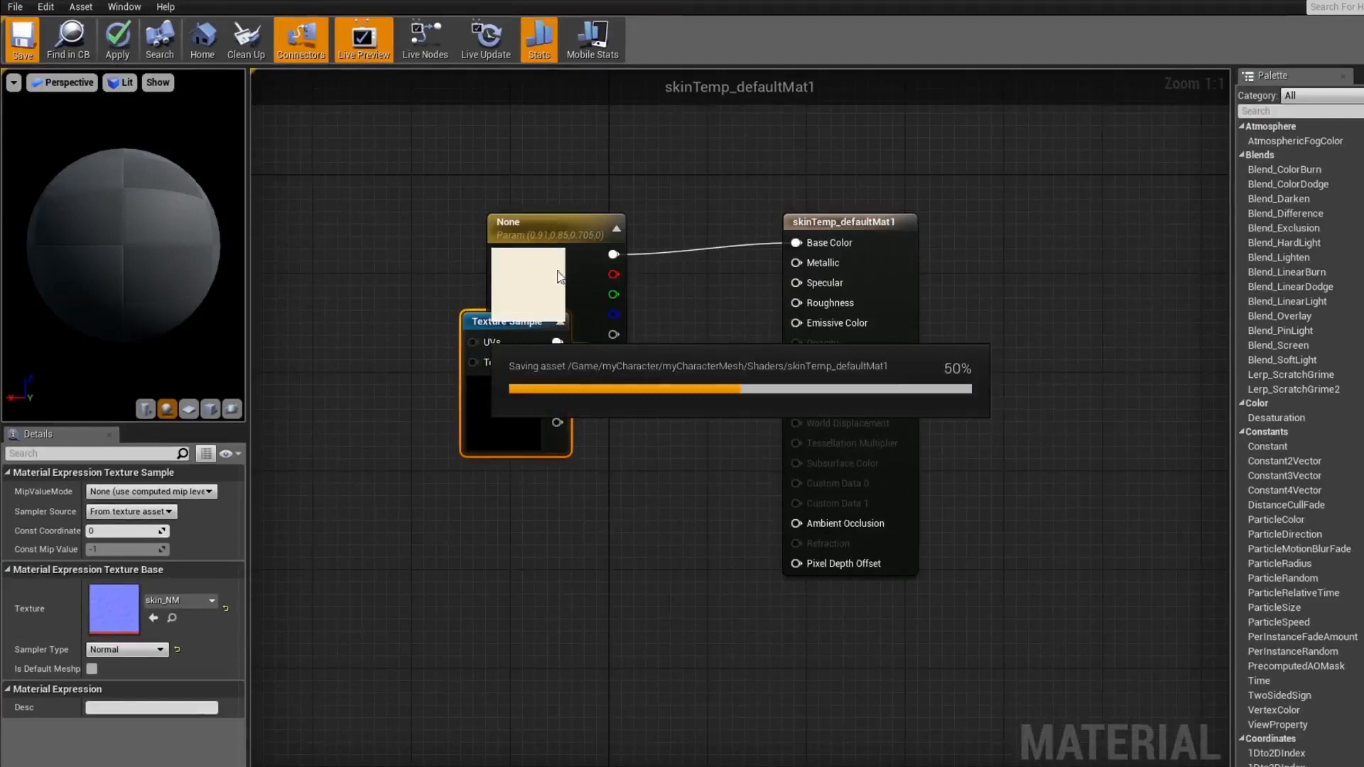
Darken the skin's base color parameter to about R 0.485, G 0.459, B 0.395 and save the material
click(527, 242)
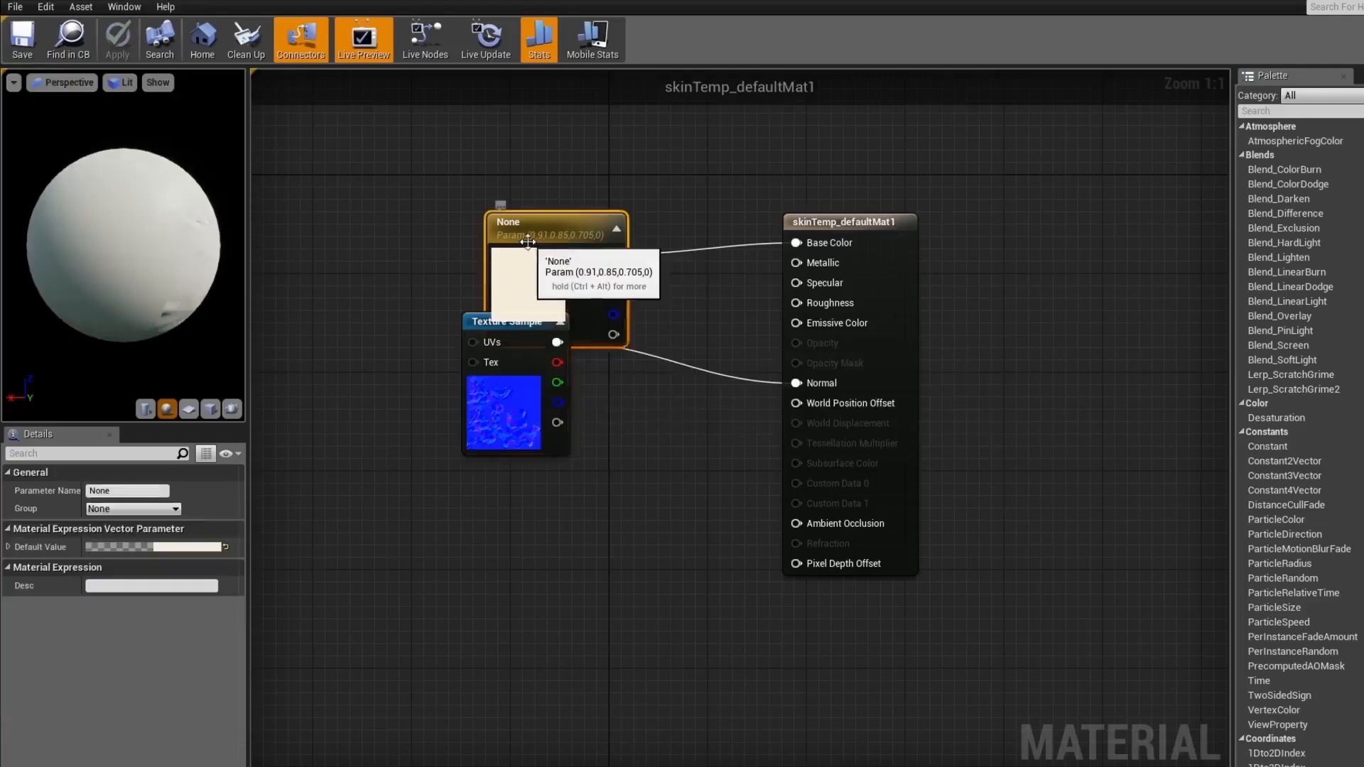
double_click(527, 242)
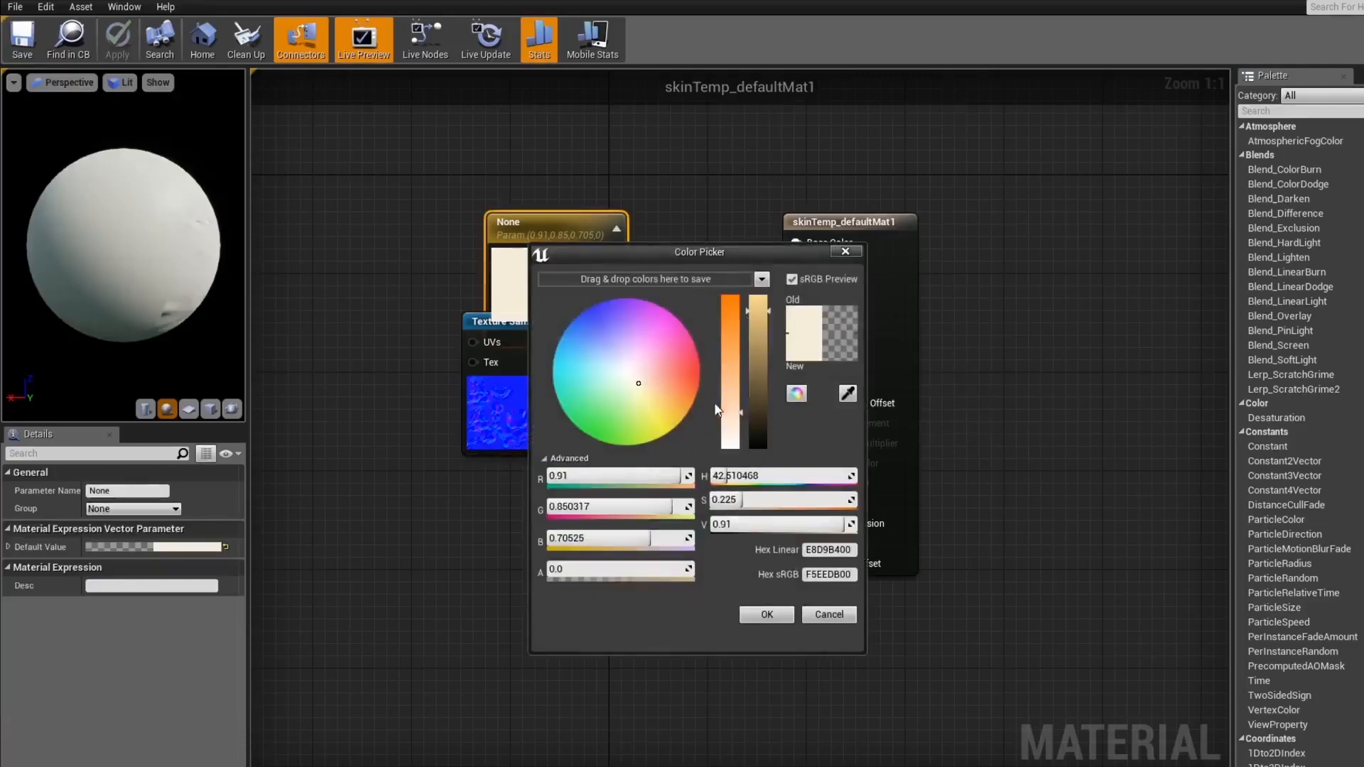
drag(751, 321, 748, 374)
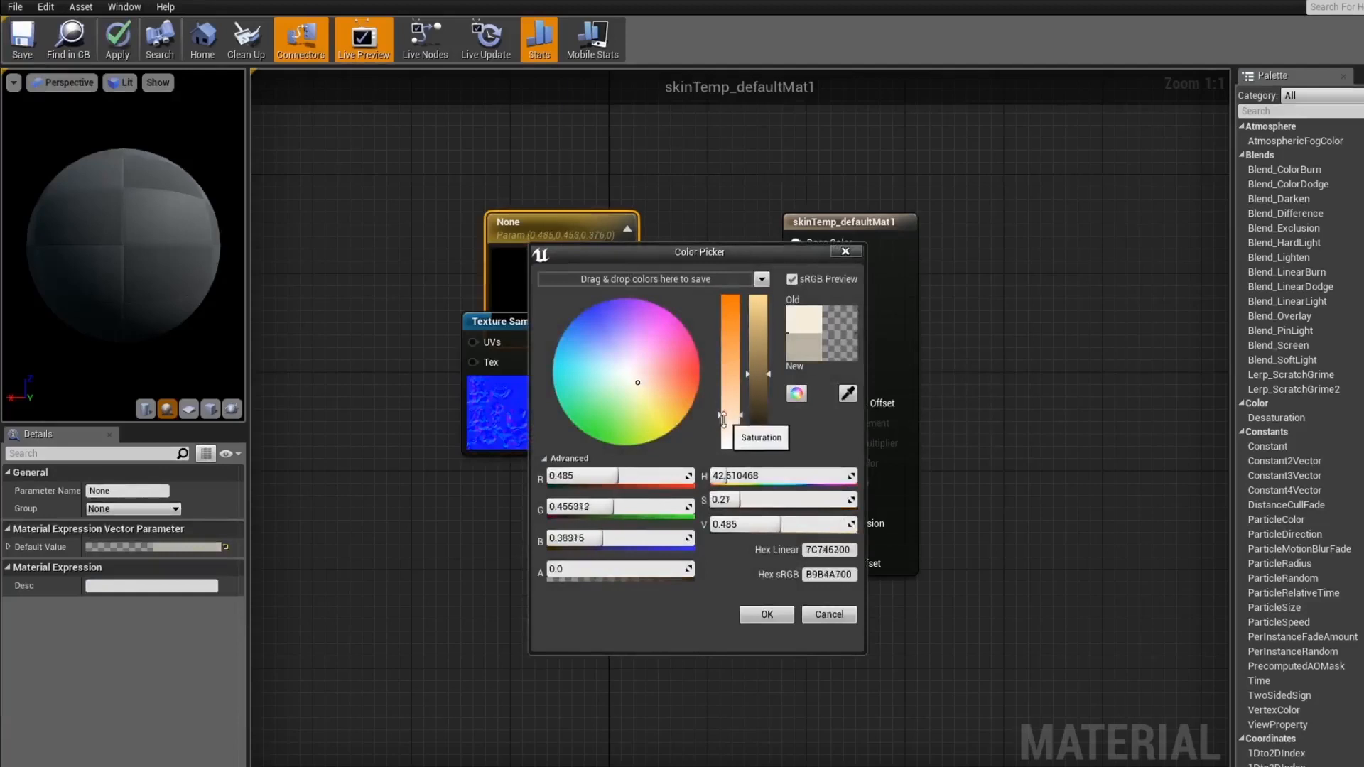
click(723, 420)
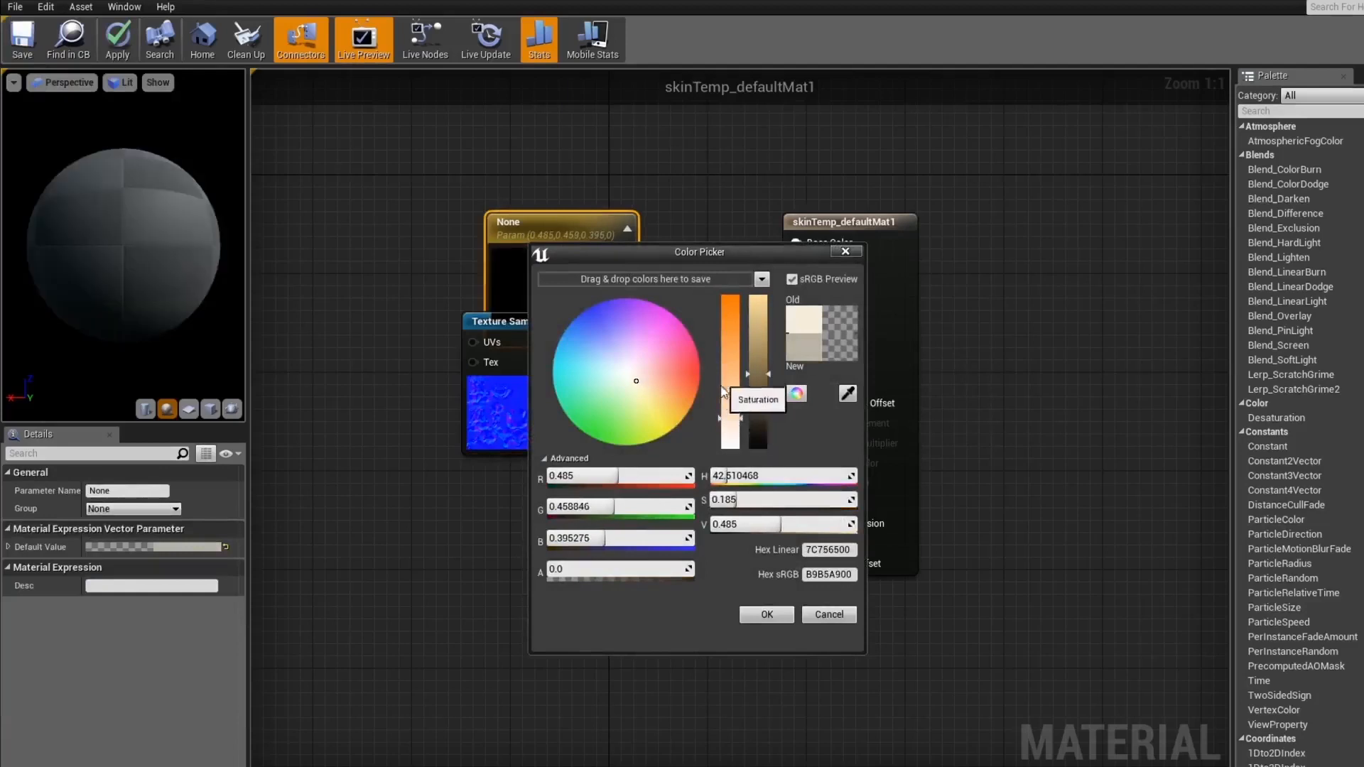
click(768, 615)
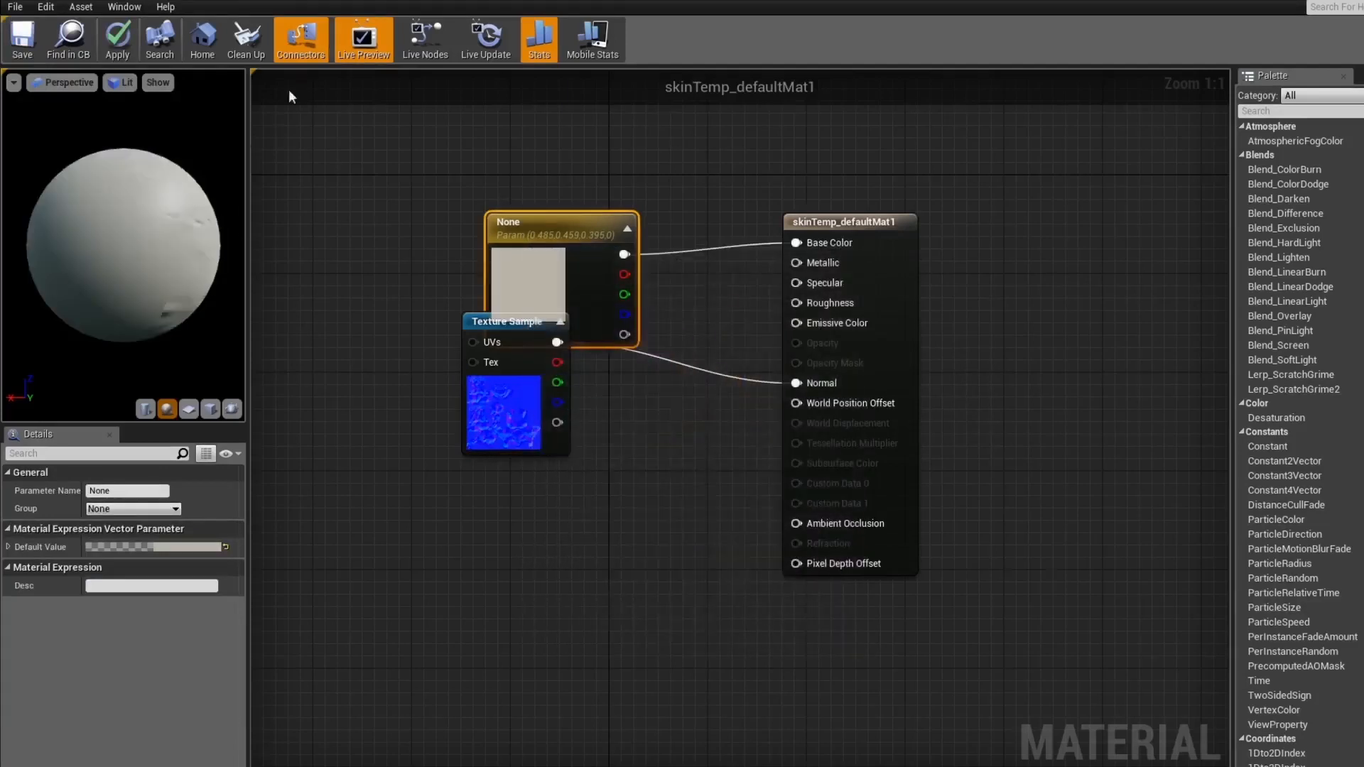
click(23, 37)
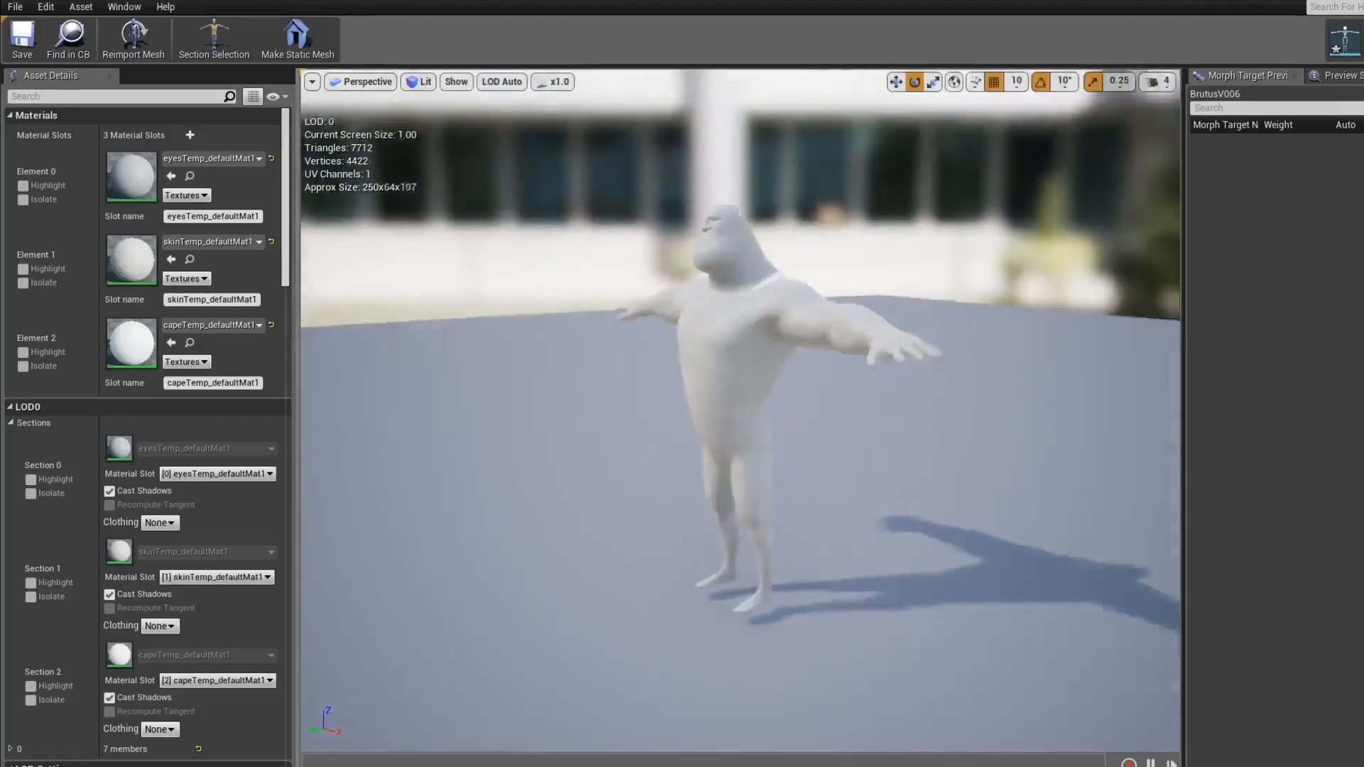
Open the mesh's capeTemp_defaultMat1 material and set its base color parameter to red, R 0.73, G 0.0876, B 0.0876
drag(569, 384, 755, 384)
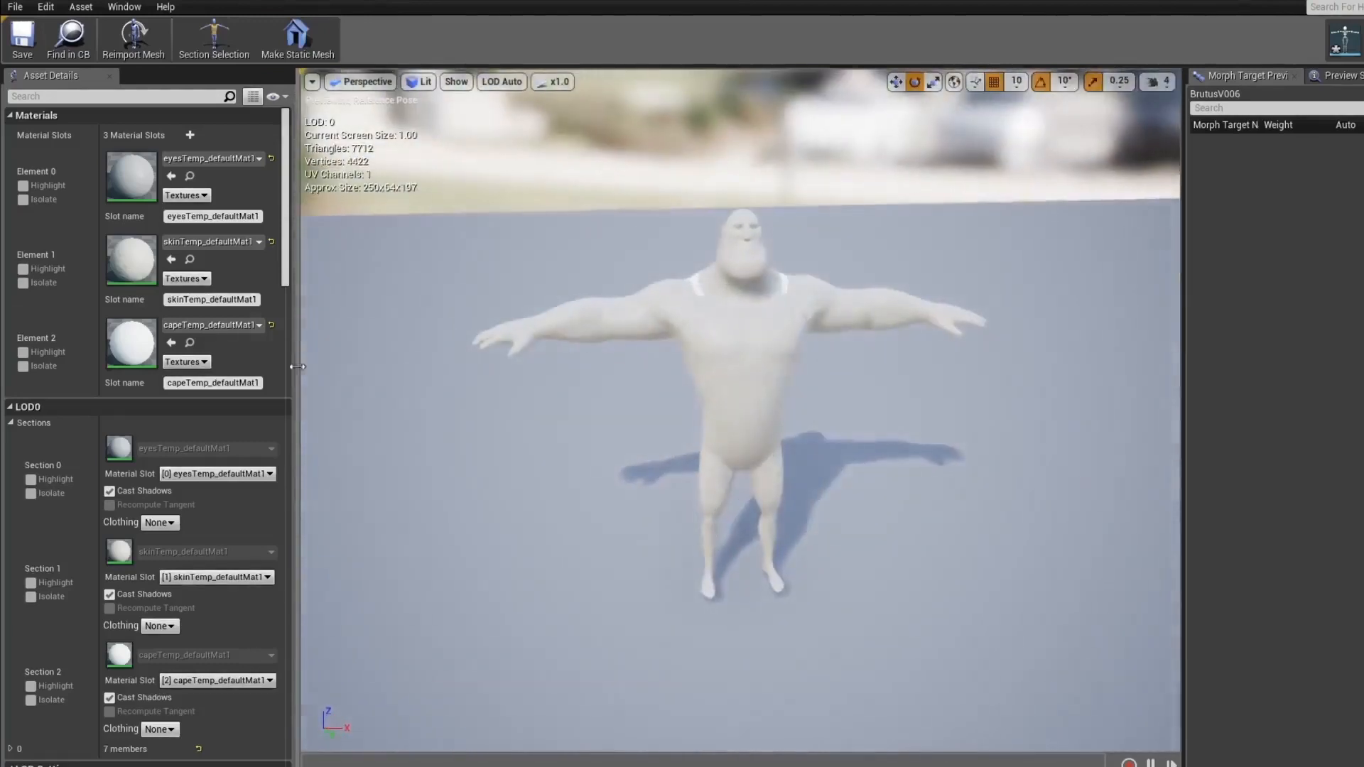
double_click(128, 339)
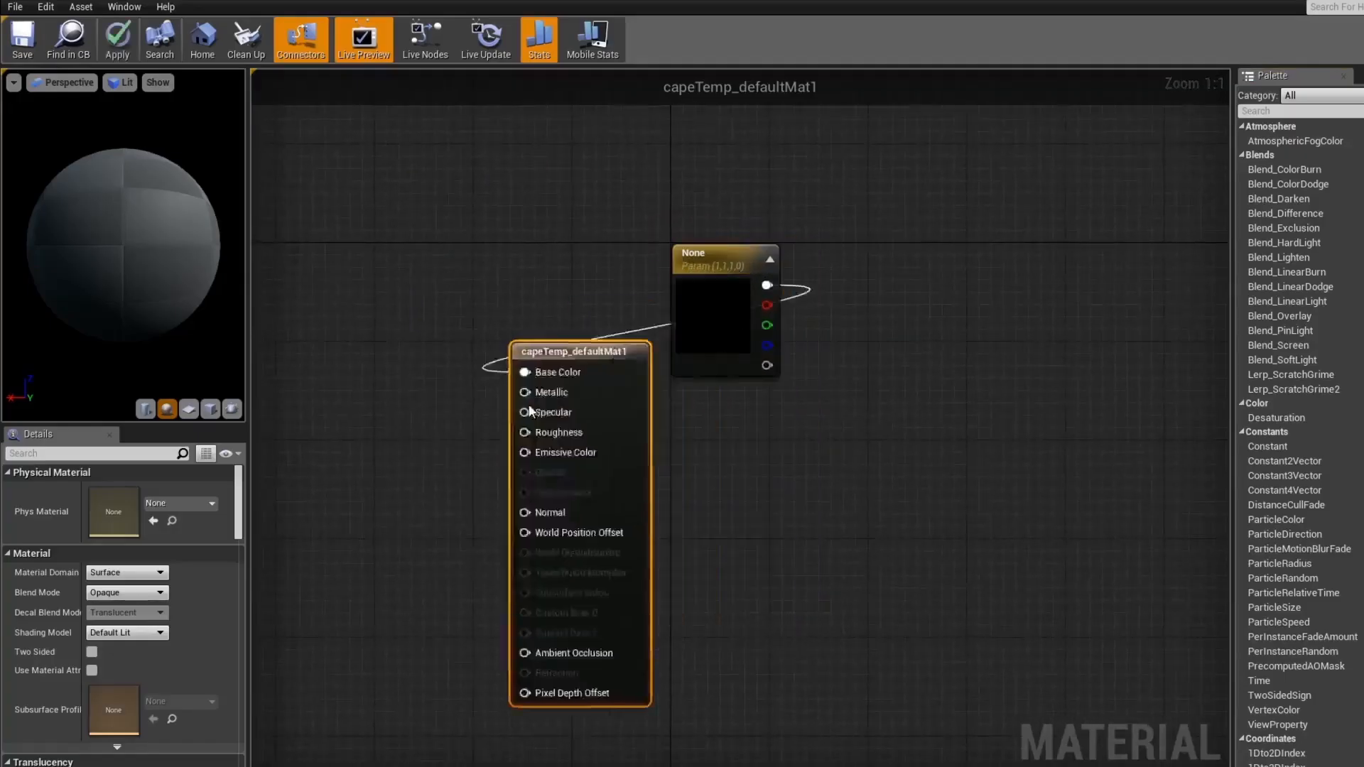
drag(725, 268, 648, 364)
double_click(618, 409)
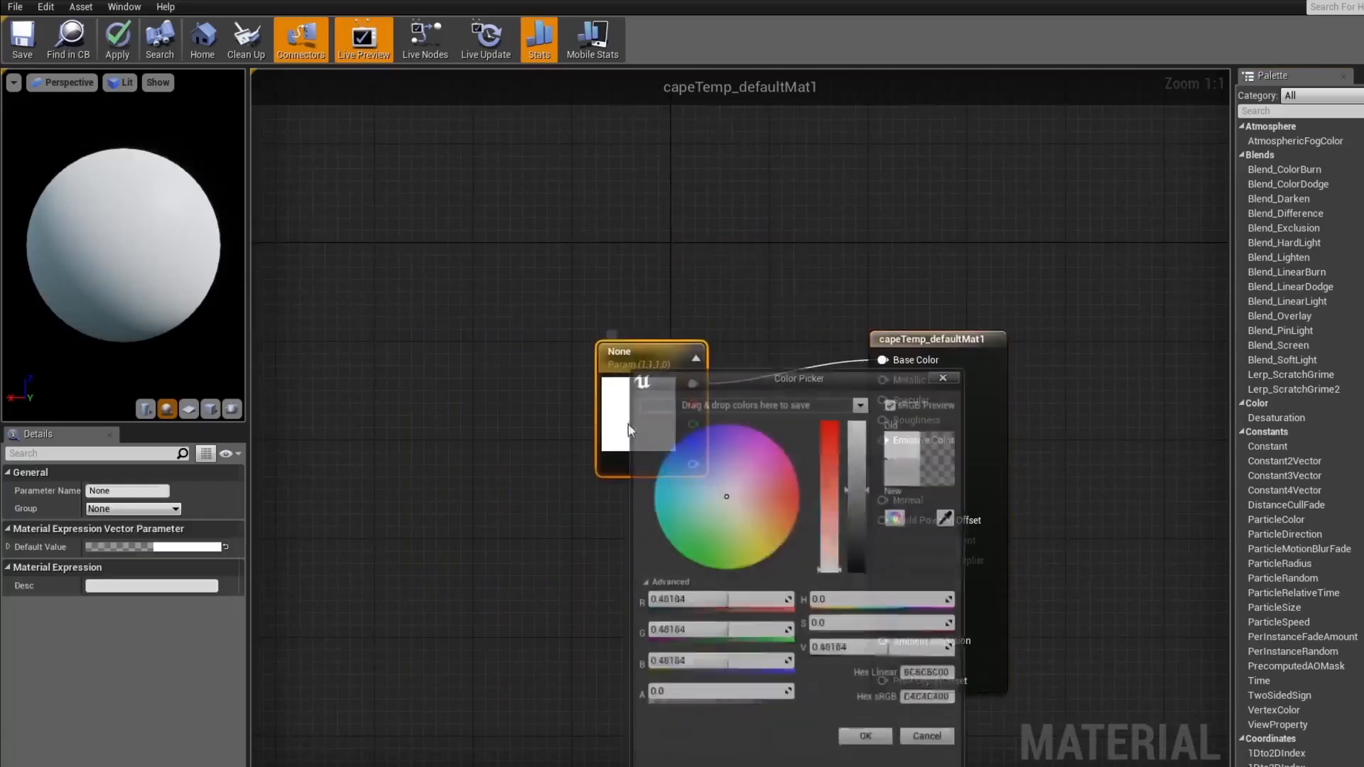
mouse_move(833, 462)
mouse_down()
mouse_move(833, 425)
mouse_move(861, 453)
mouse_move(860, 465)
mouse_move(824, 442)
mouse_up()
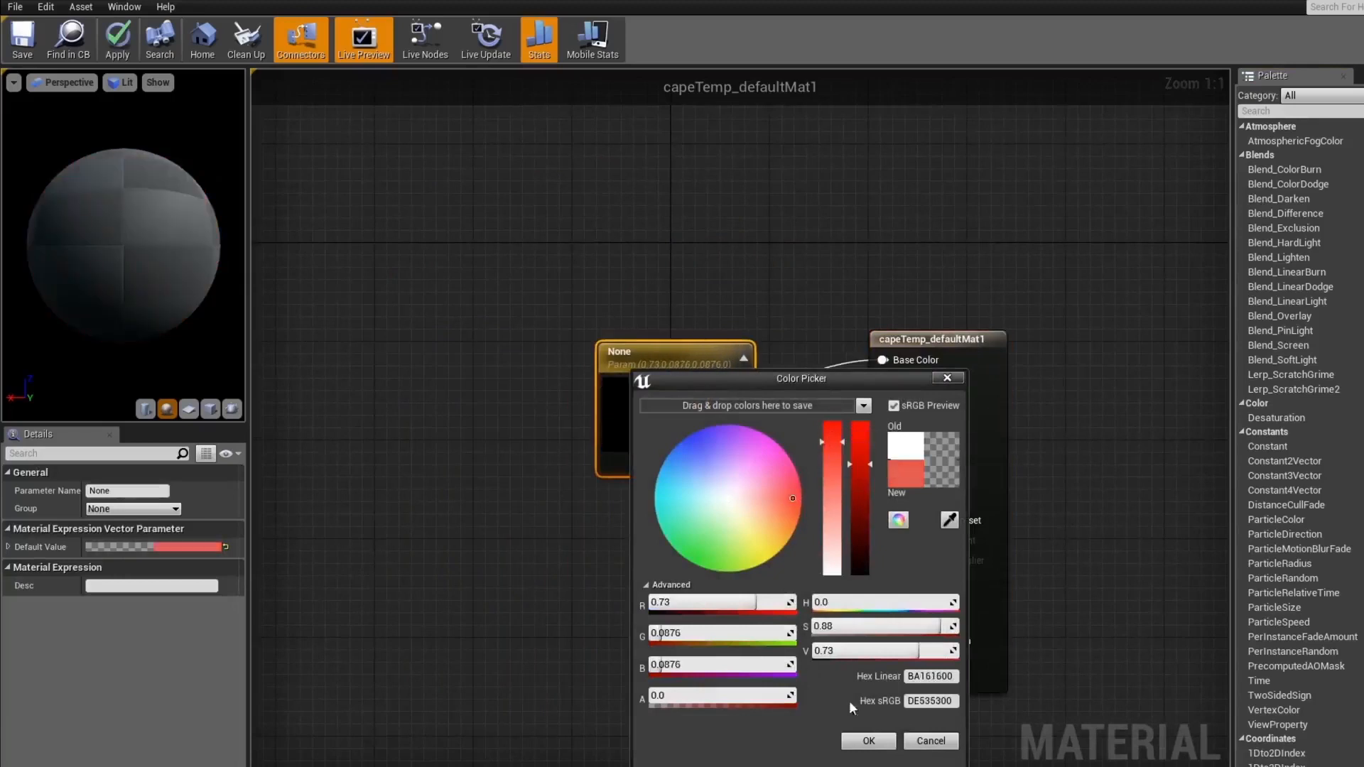
click(868, 740)
drag(609, 334, 571, 335)
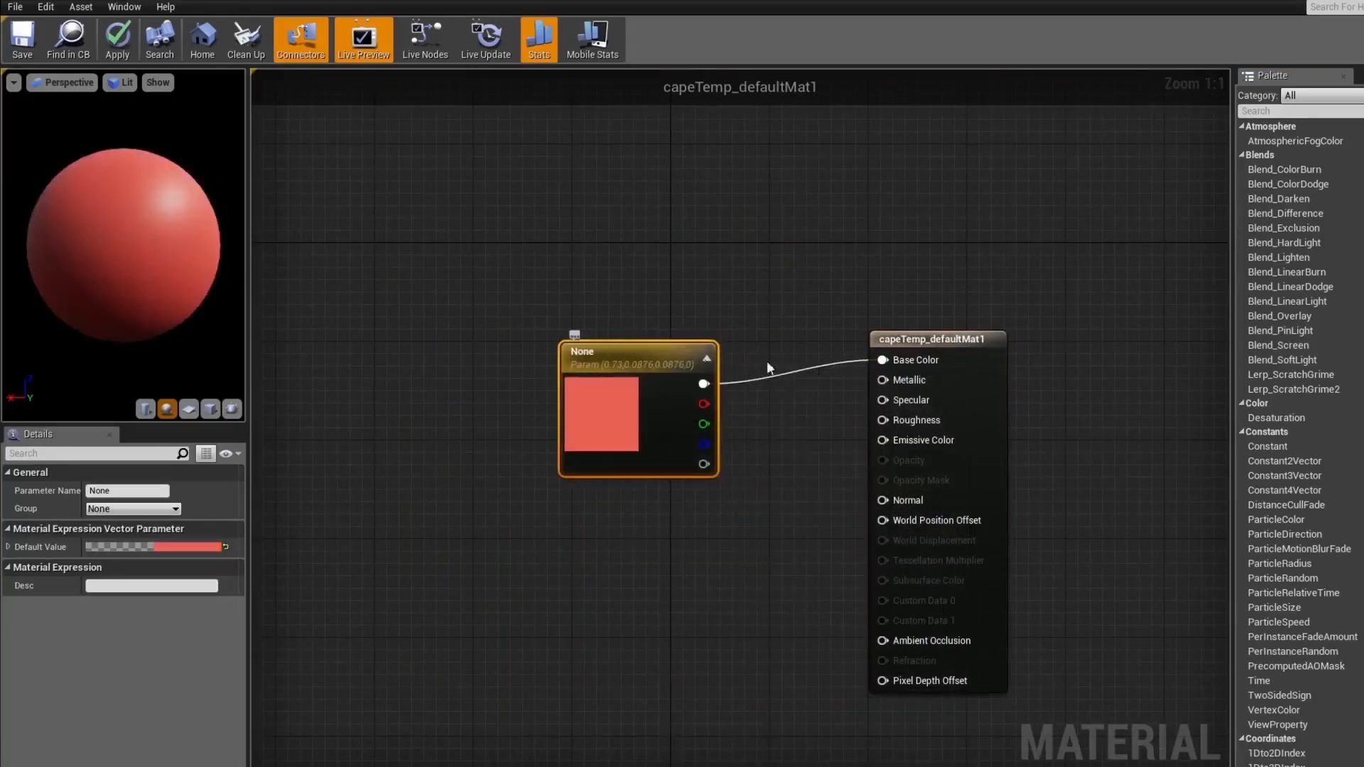
Make the cape material two-sided and inspect the cape on the BrutusV006 mesh from several angles
click(940, 335)
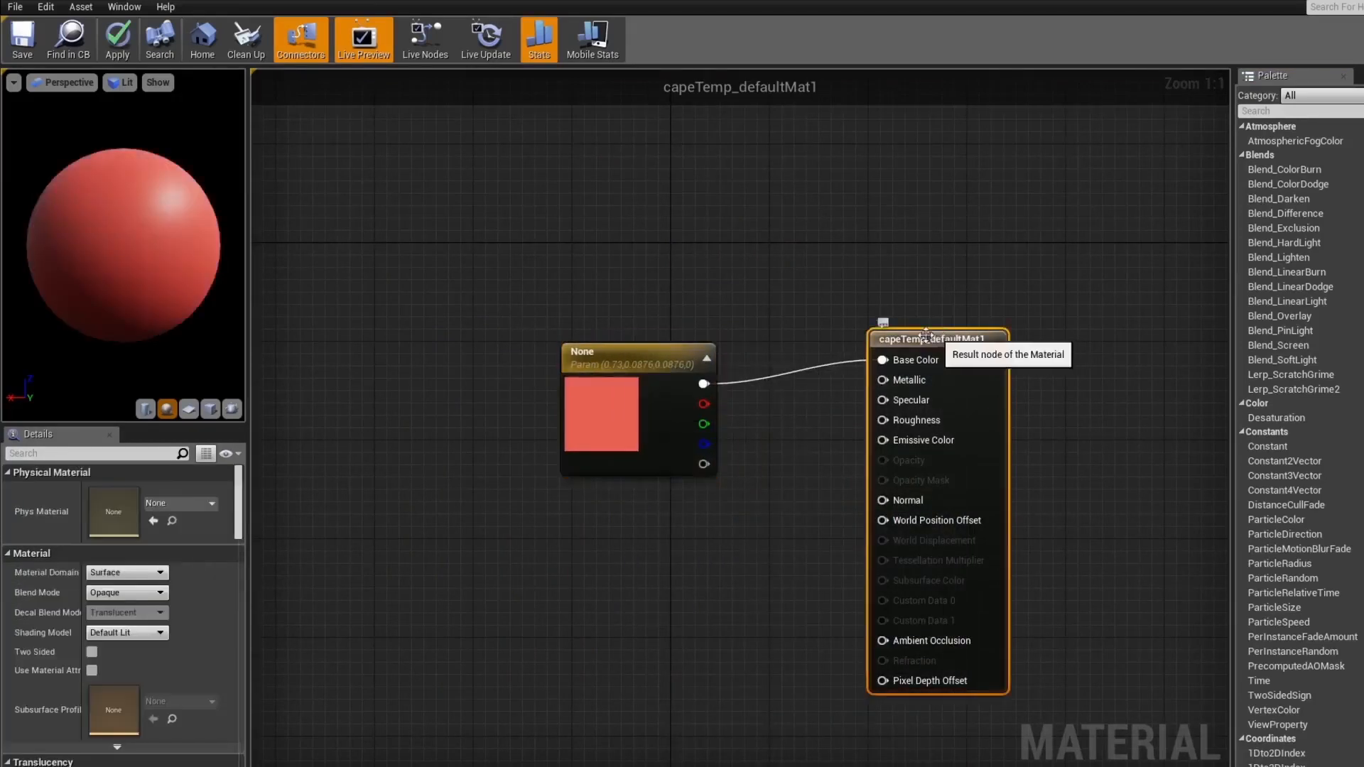
click(92, 652)
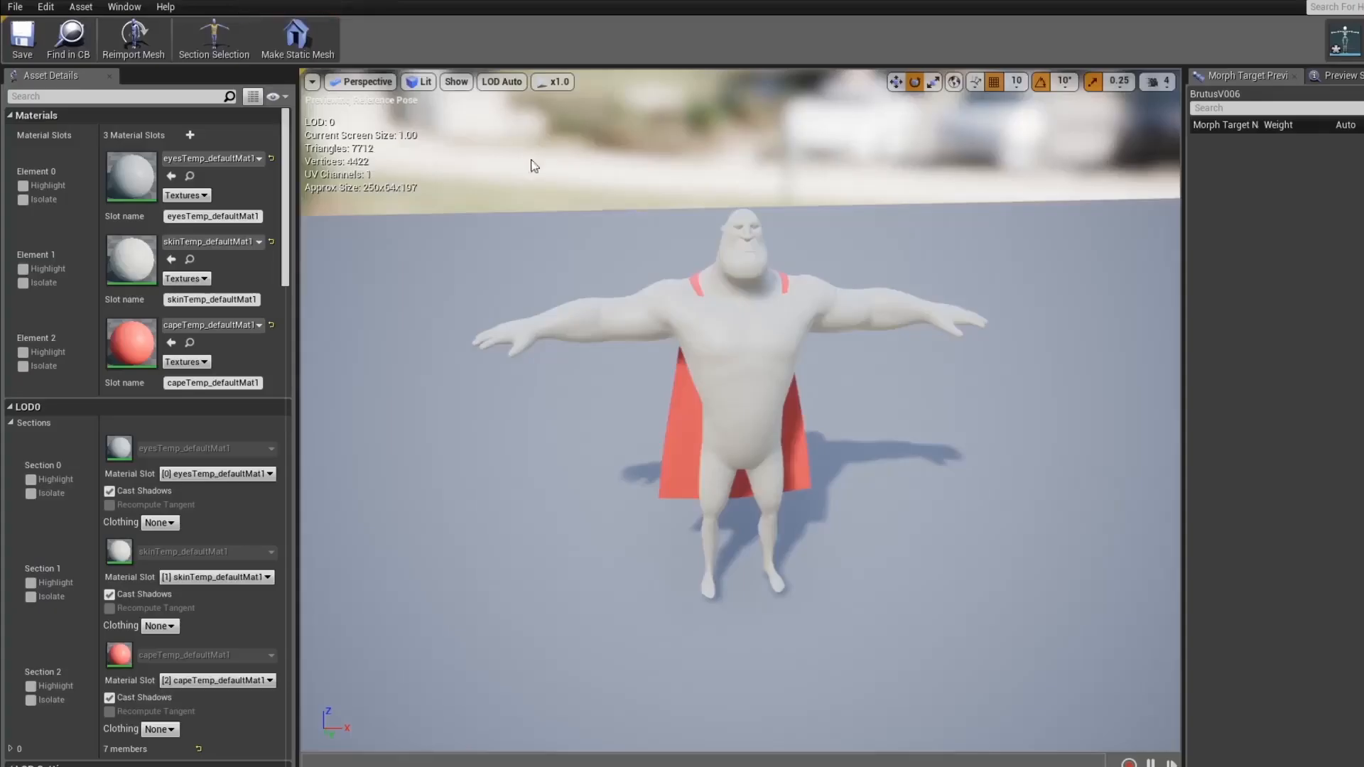
drag(533, 162, 597, 184)
mouse_move(1058, 332)
alt+mouse_down()
mouse_move(903, 291)
mouse_move(1058, 332)
alt+mouse_up()
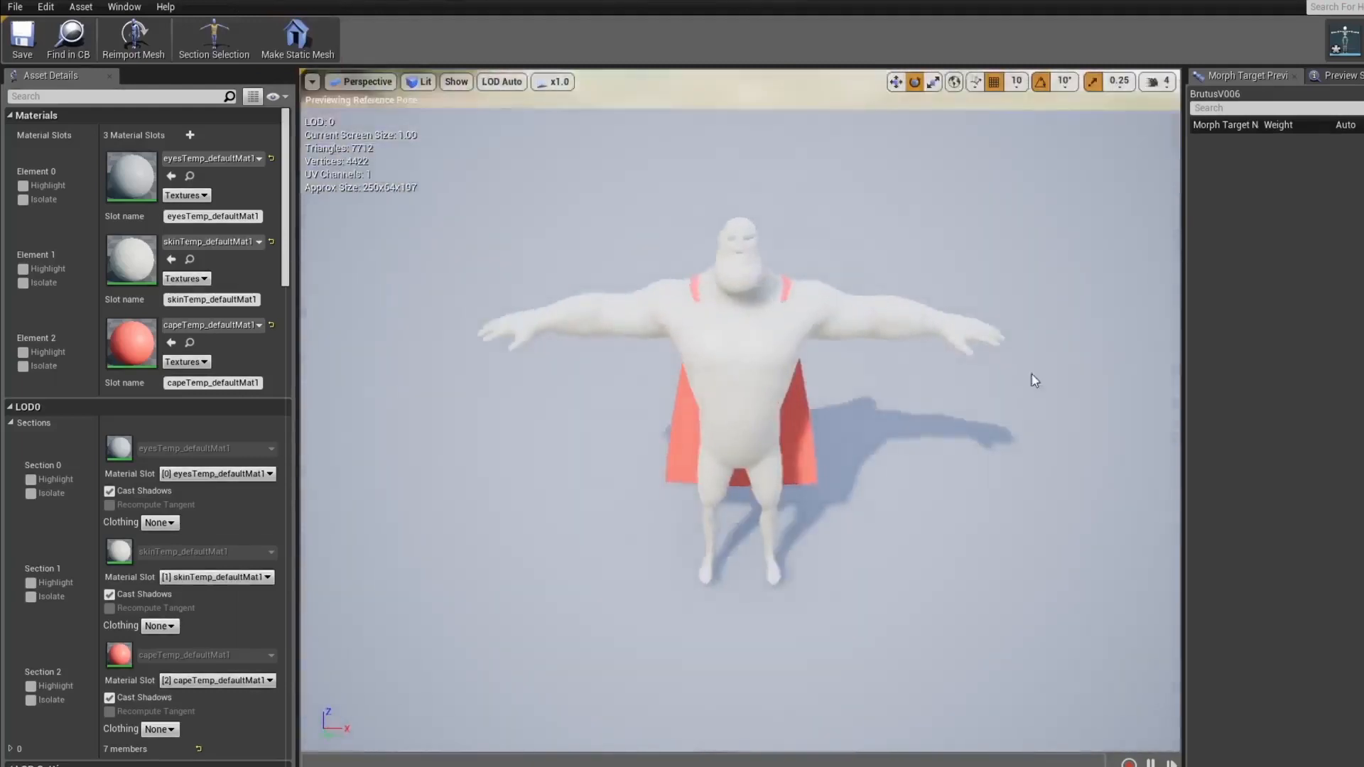
alt+drag(1032, 376, 988, 334)
alt+drag(917, 426, 951, 395)
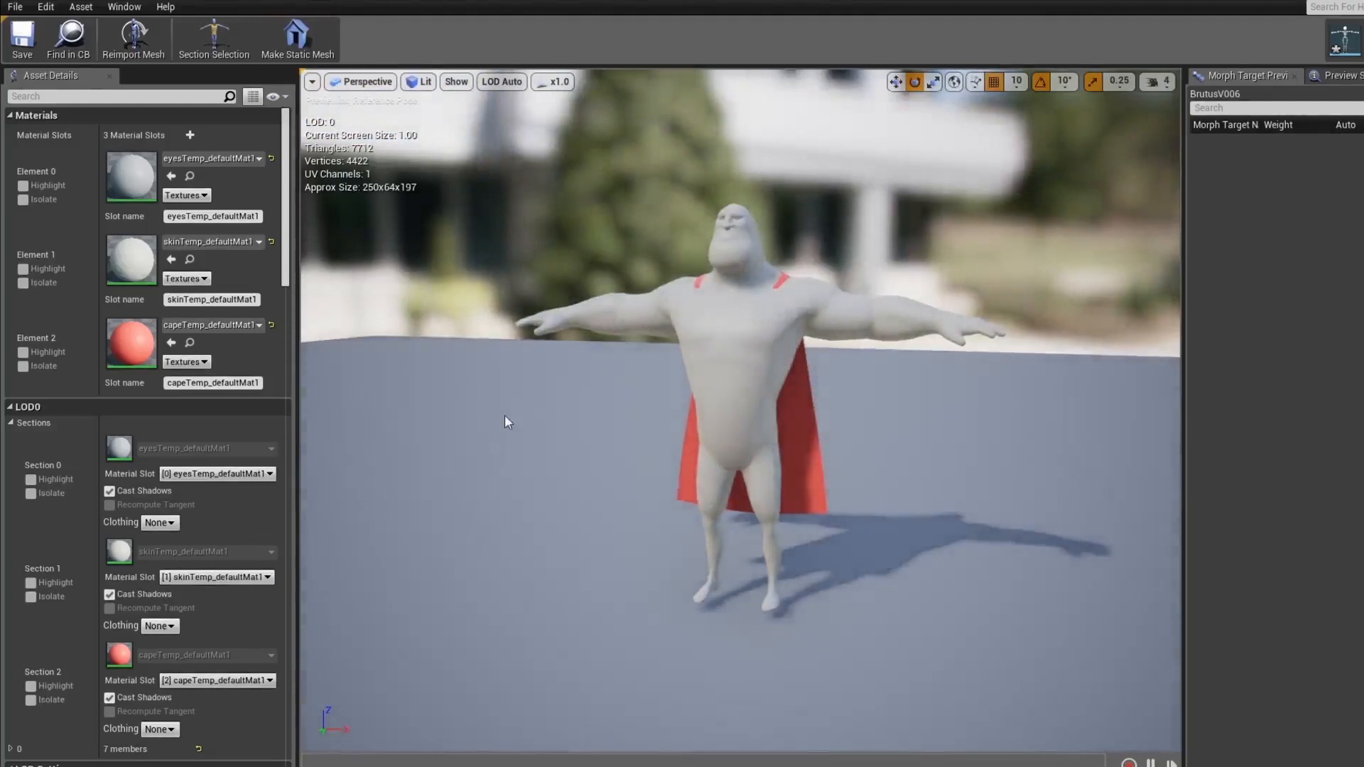
alt+drag(504, 416, 574, 444)
Close the open material editors and save the BrutusV006 skeletal mesh
click(384, 2)
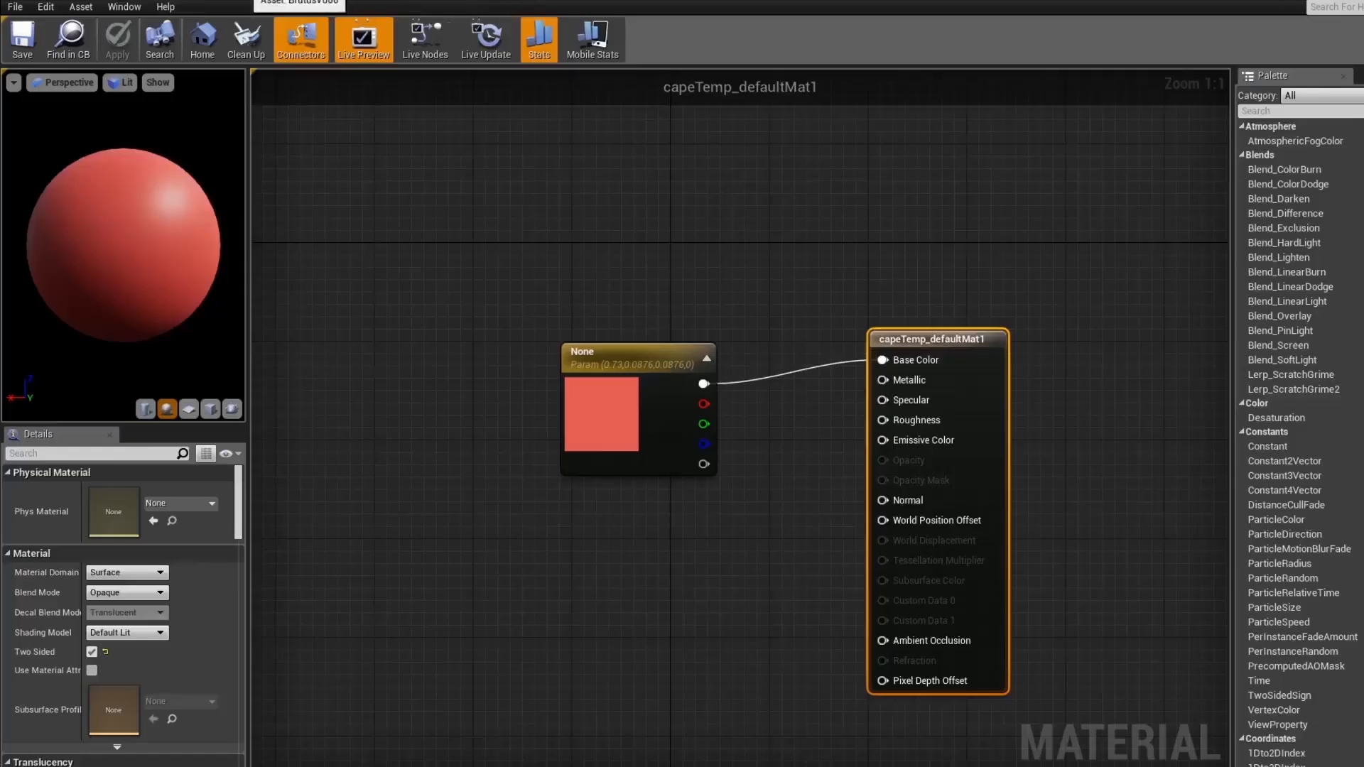
click(245, 0)
click(384, 2)
click(261, 0)
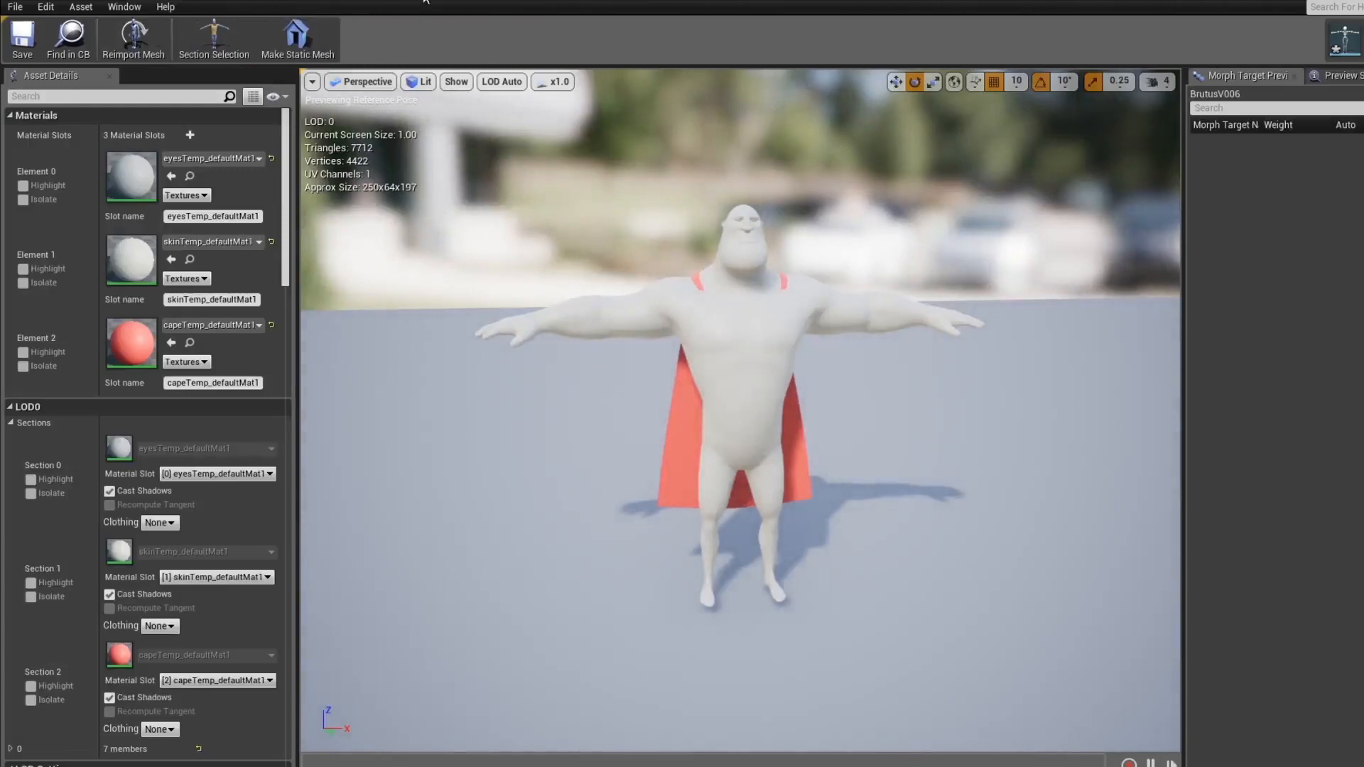
click(411, 1)
click(262, 1)
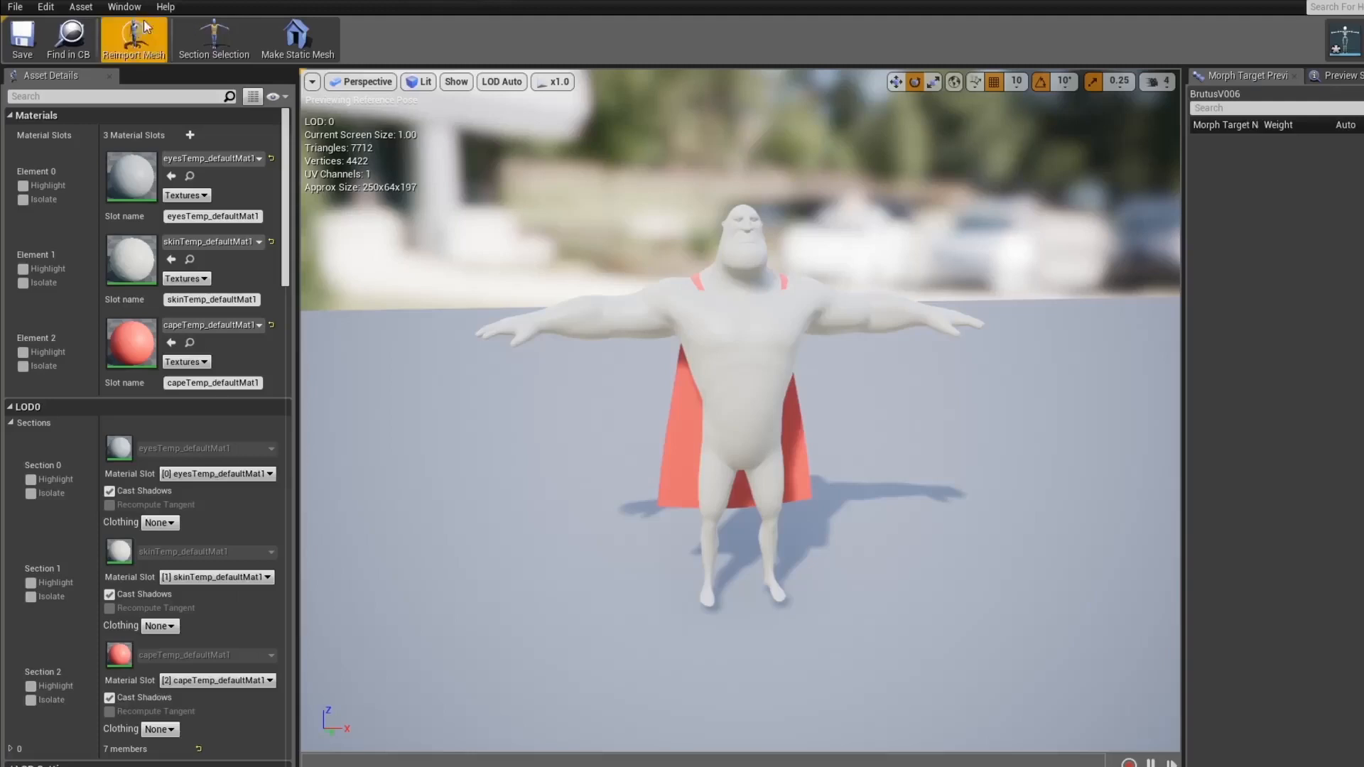
click(22, 37)
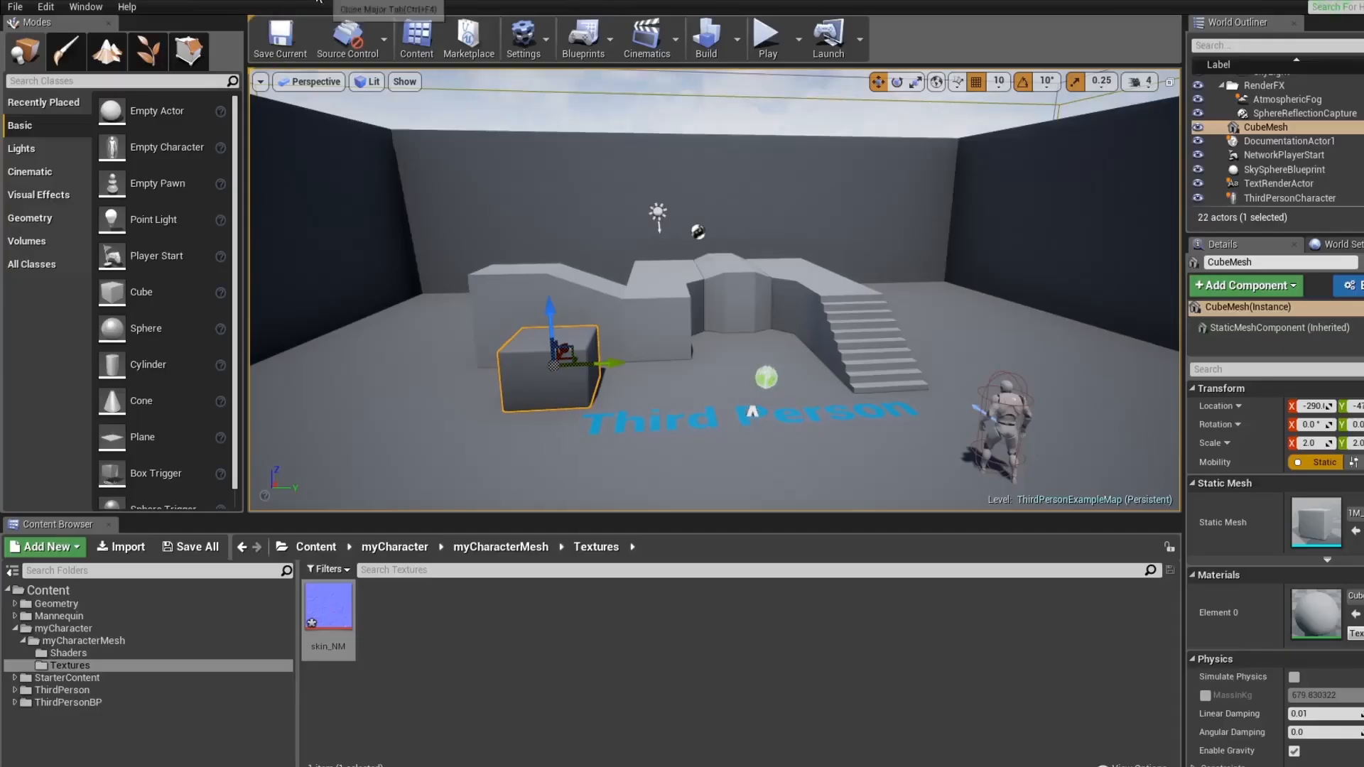
Create a new folder named Animations inside the myCharacter folder
click(66, 641)
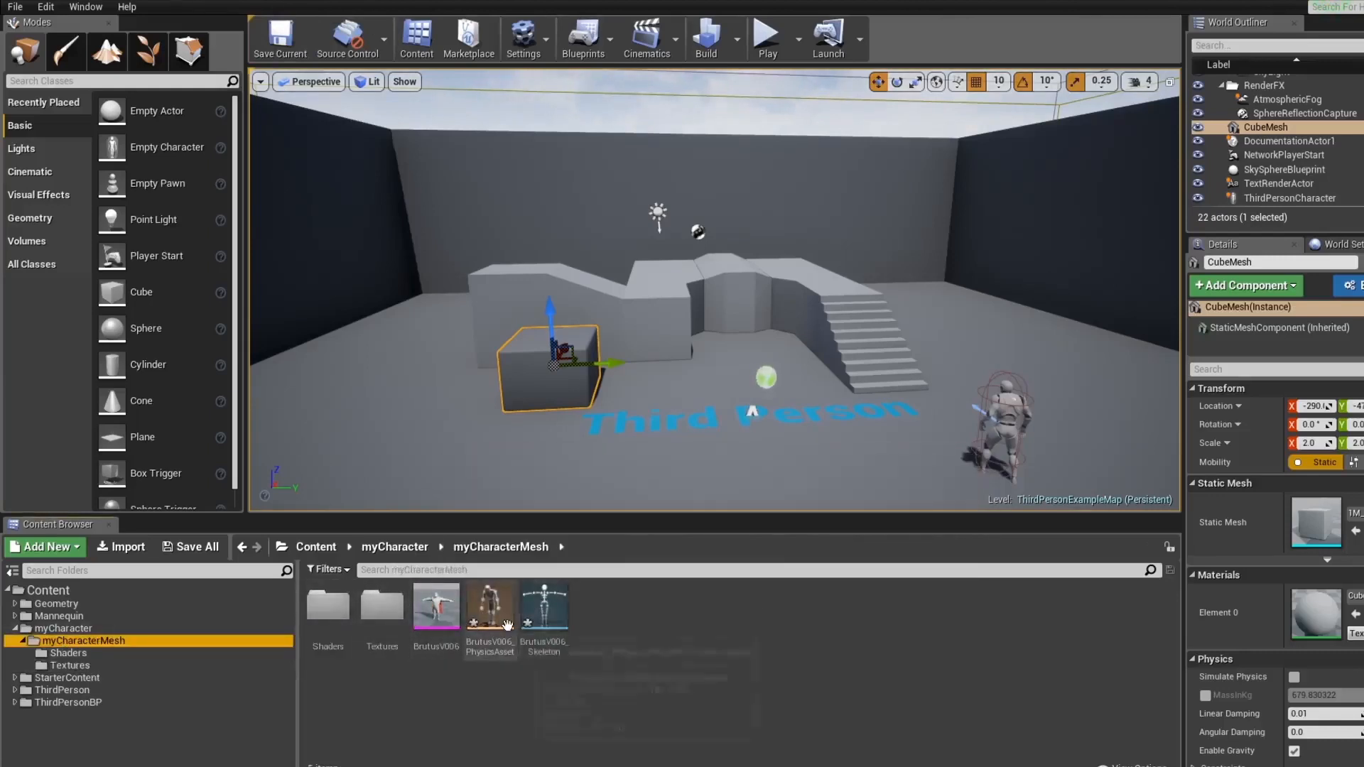
click(391, 627)
click(348, 629)
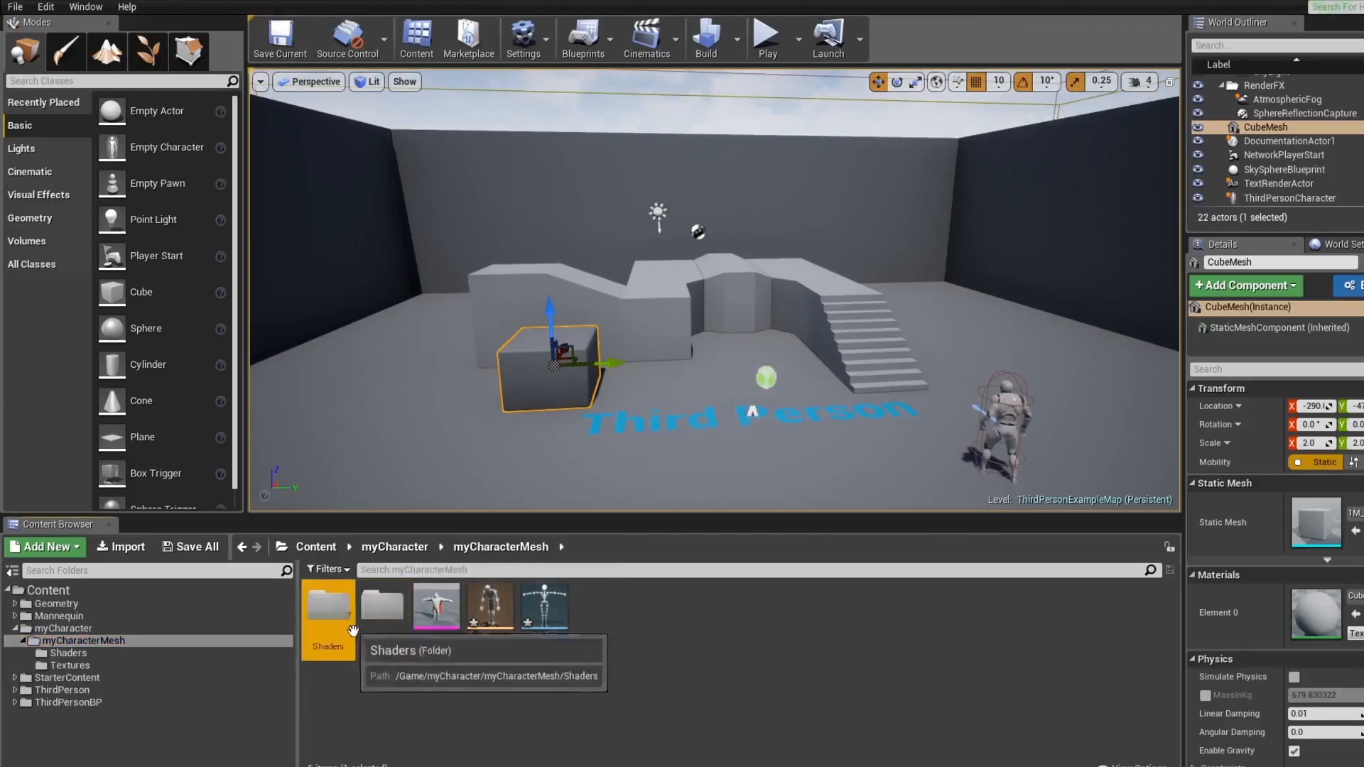
click(523, 699)
click(63, 628)
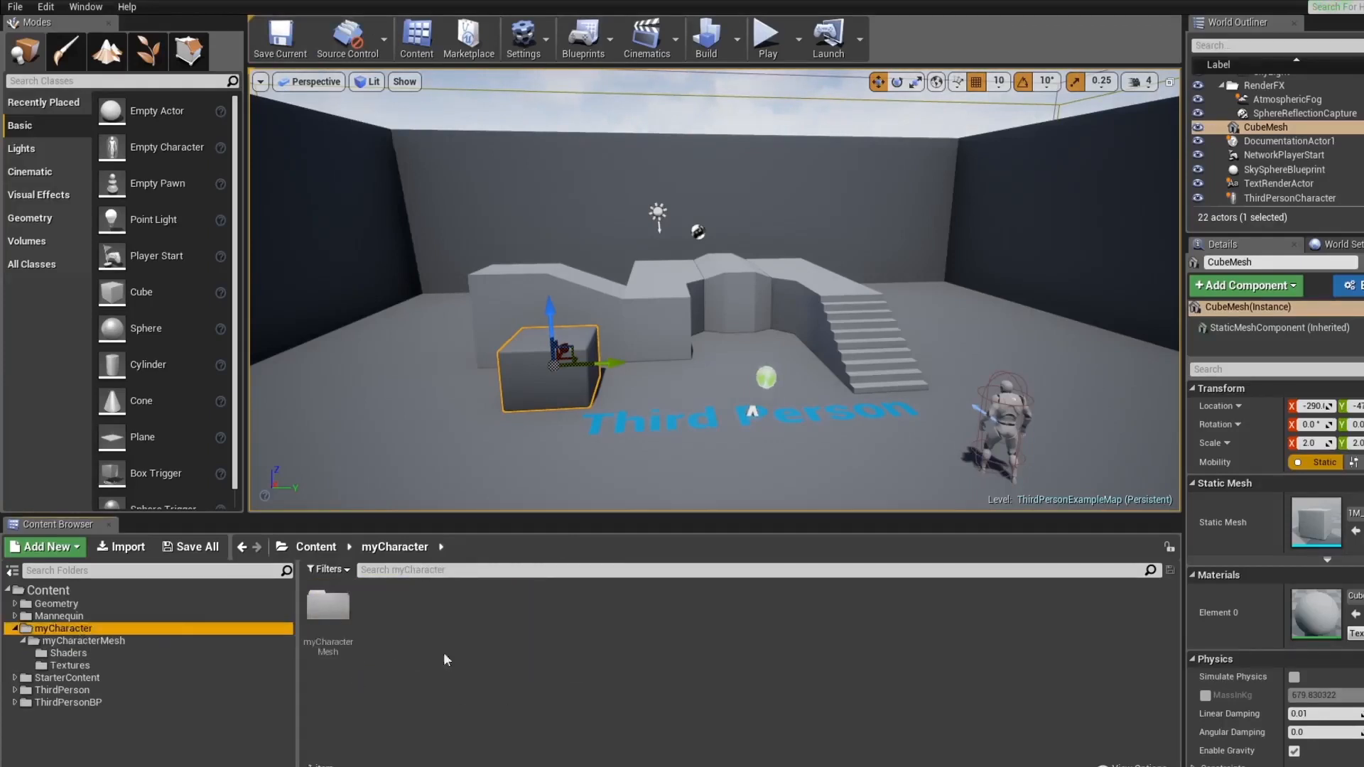
right_click(424, 621)
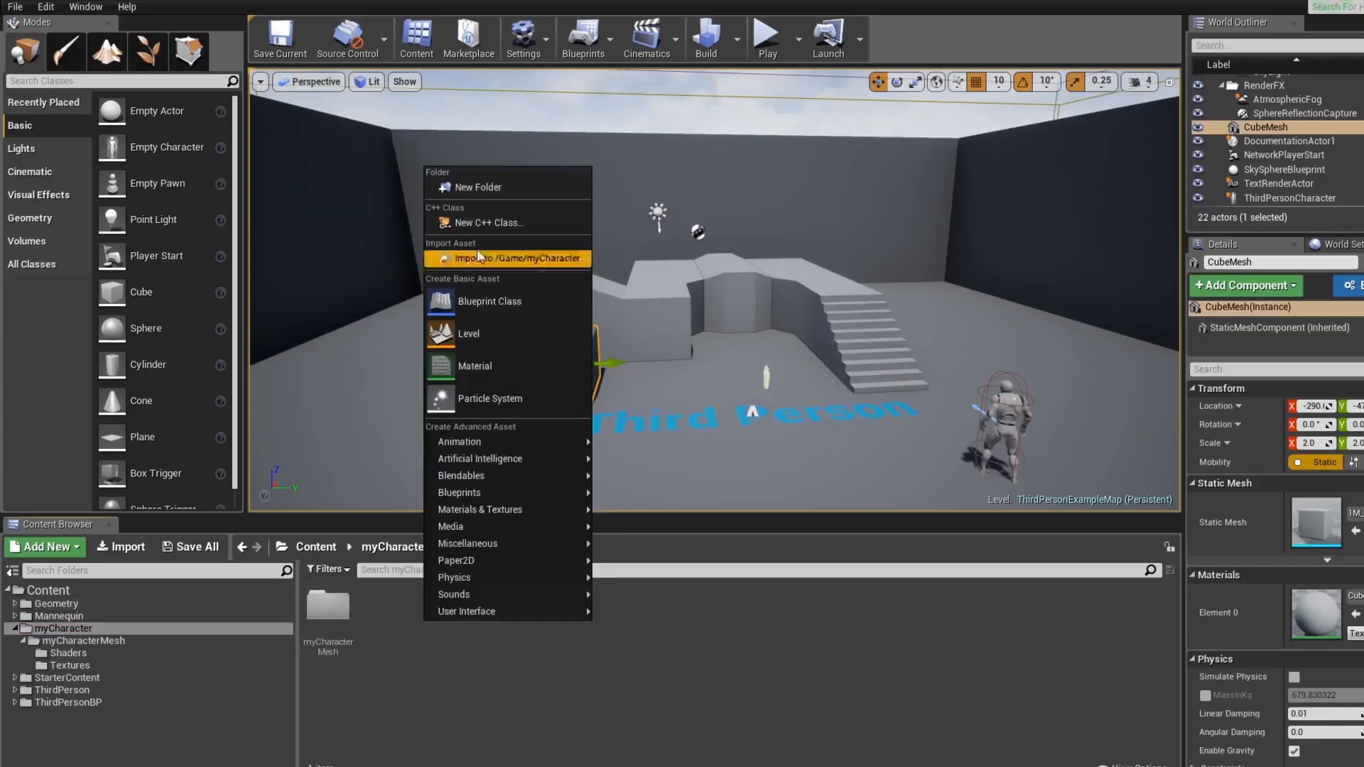
click(479, 181)
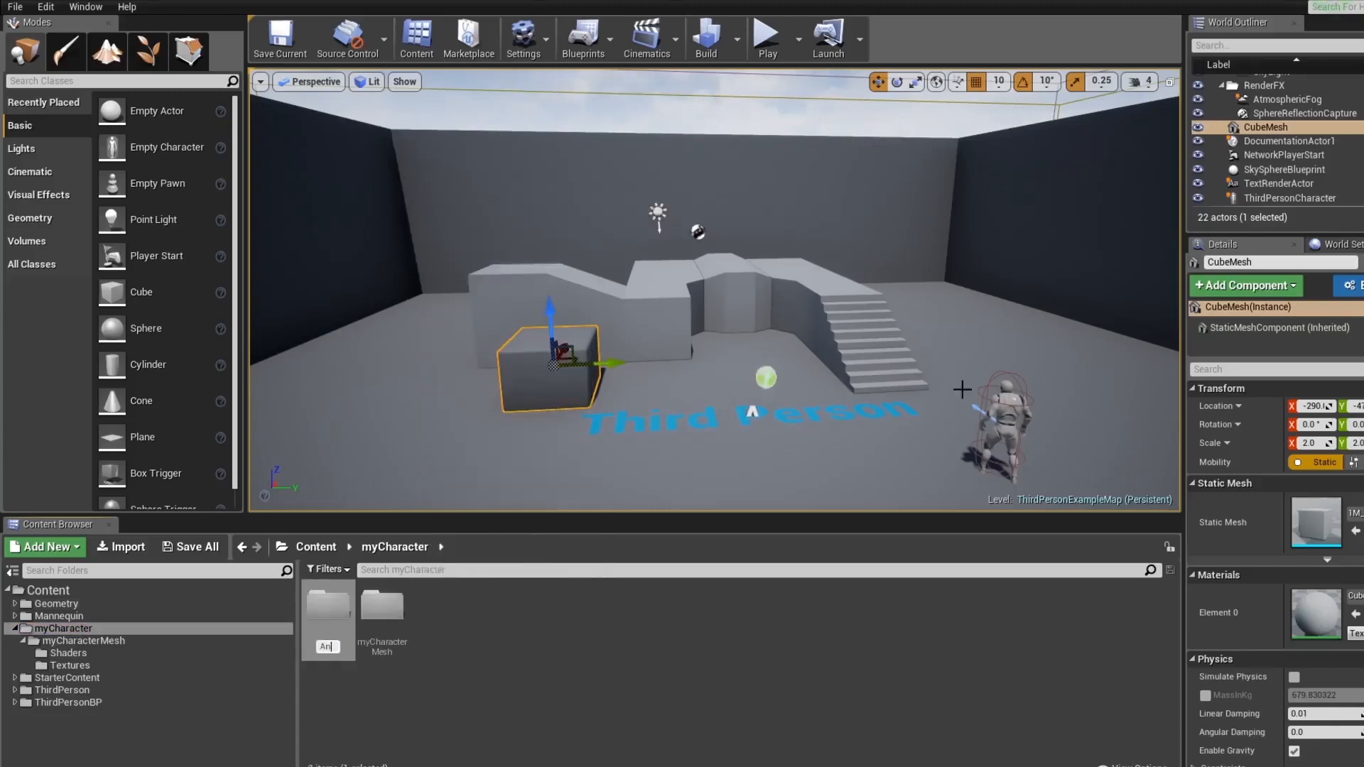
text(Animations)
key(Return)
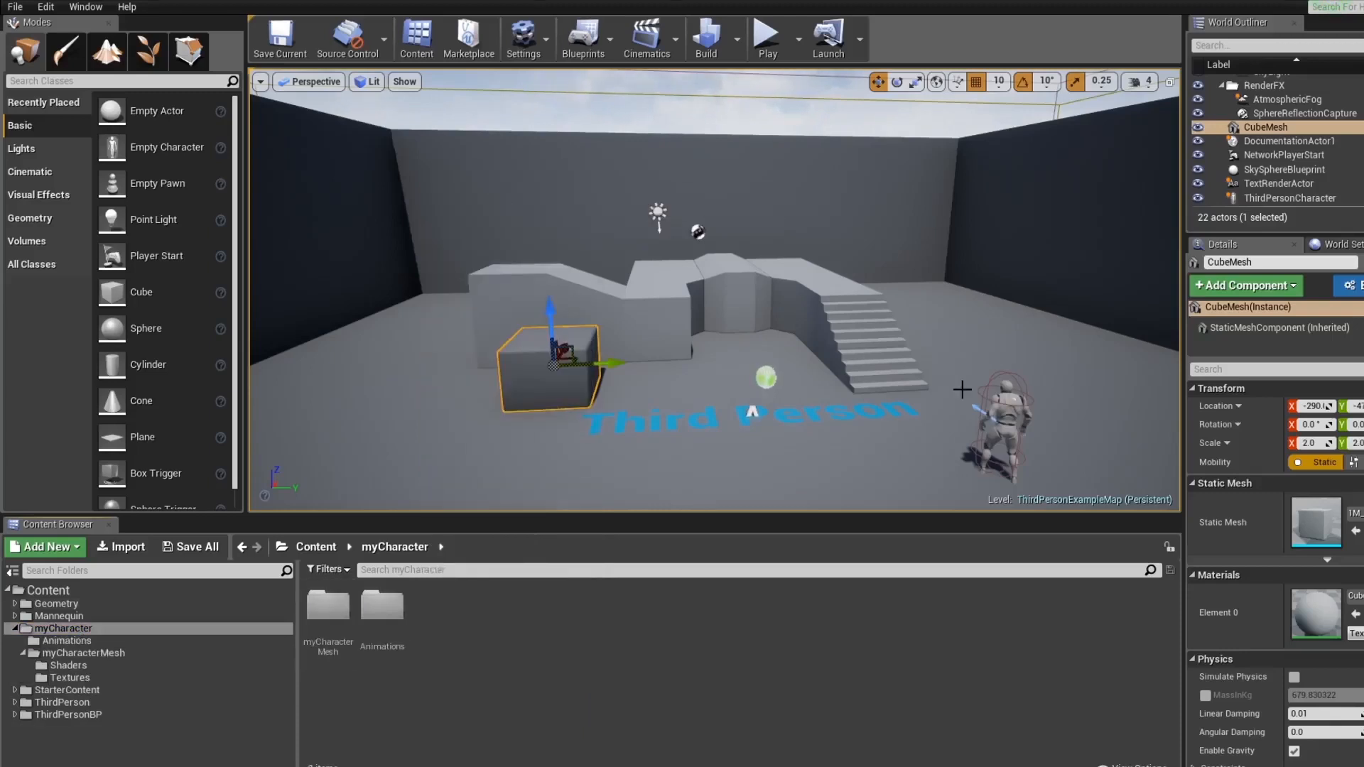
Start importing Brutus_V006_idle_01 from the source Animations folder into the new Animations folder
double_click(384, 619)
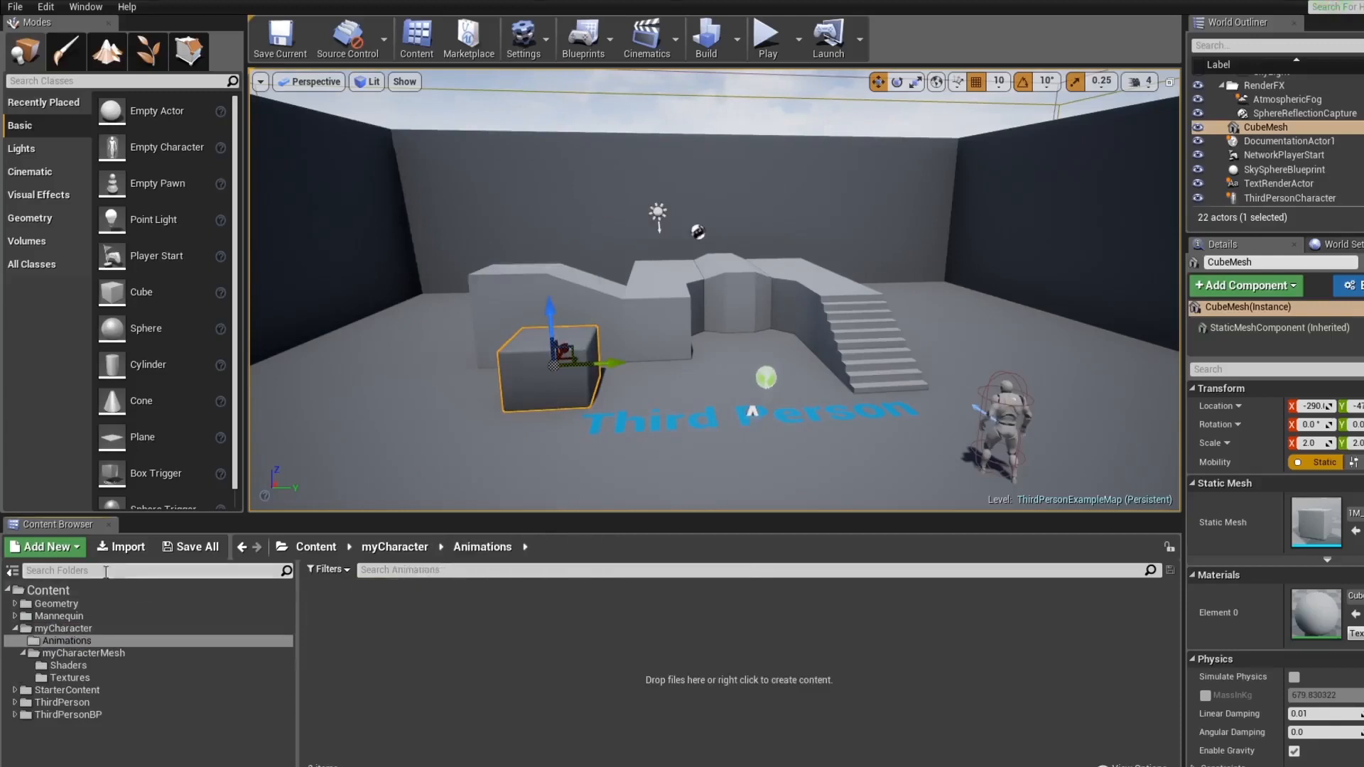
click(121, 547)
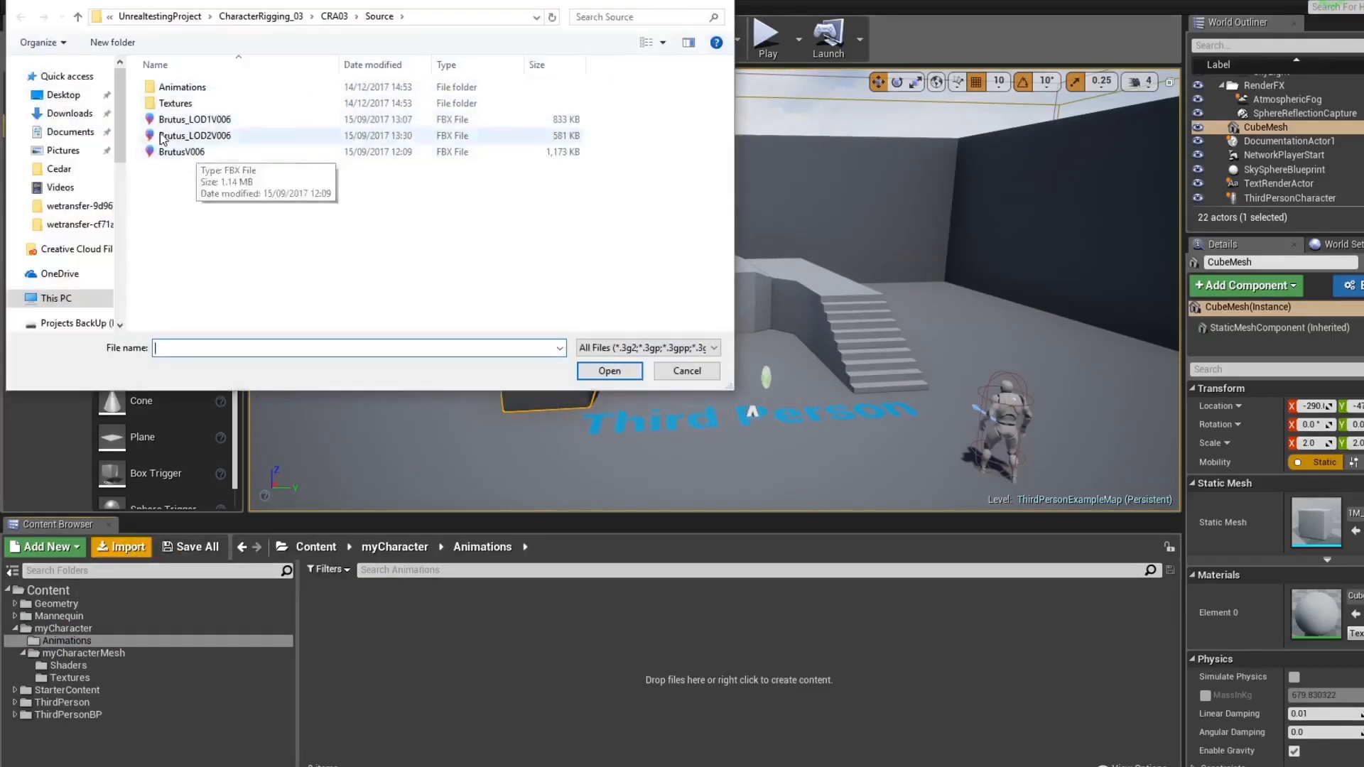
double_click(182, 87)
click(199, 87)
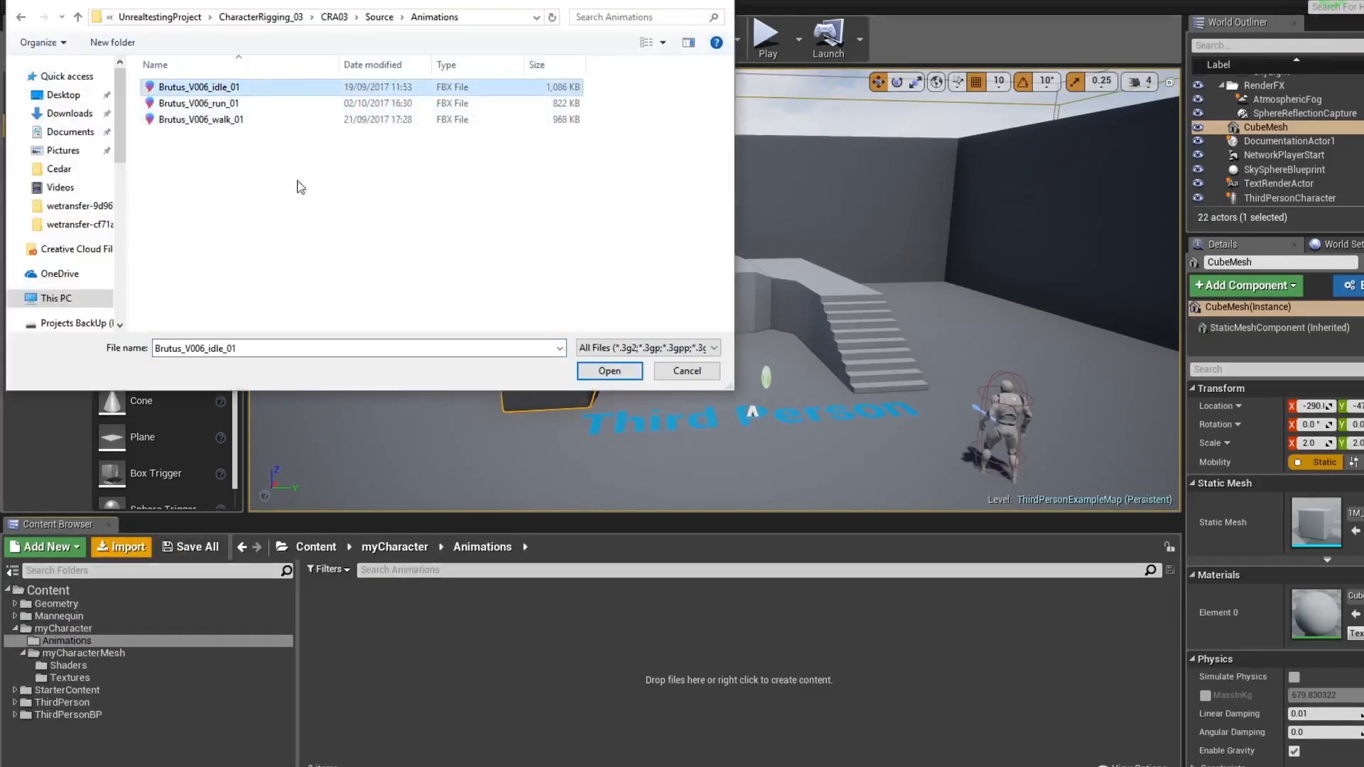
click(595, 371)
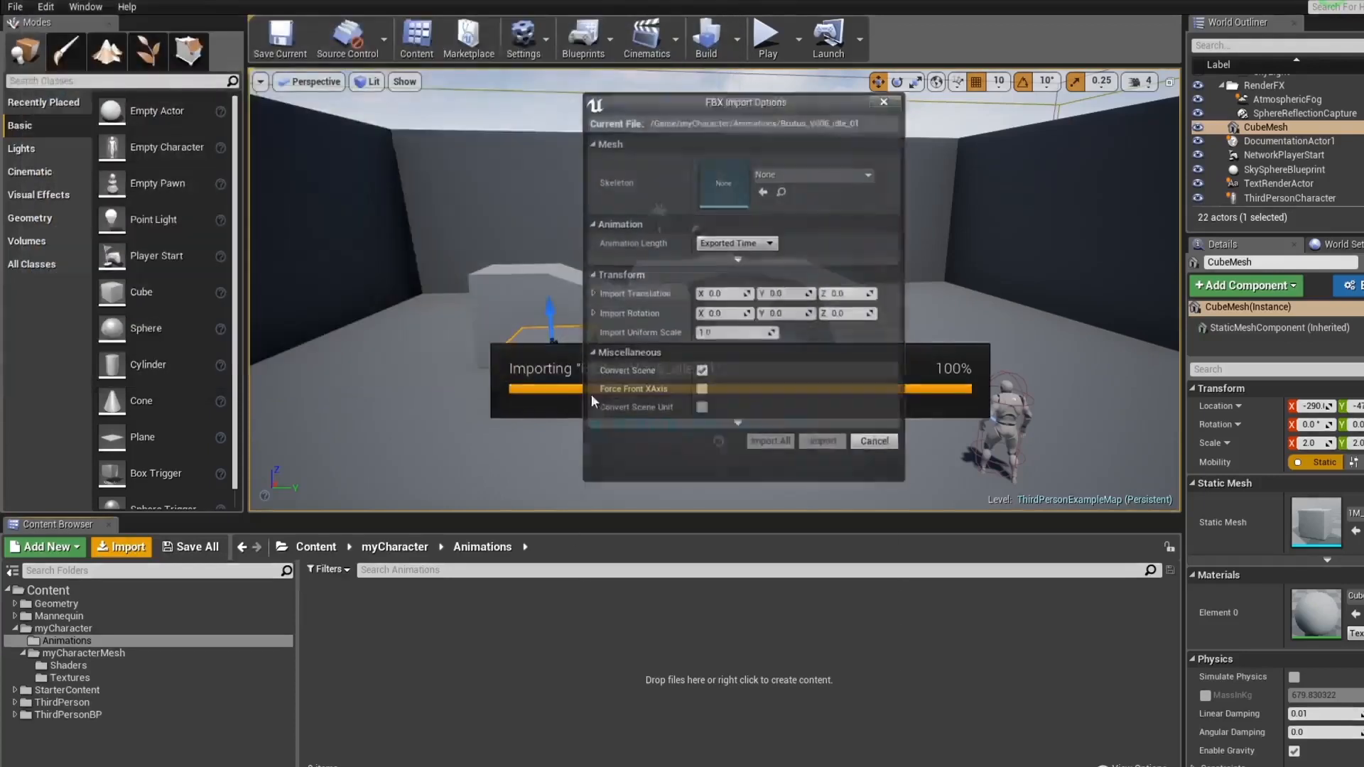
Assign BrutusV006_Skeleton as the skeleton, expand the advanced animation and miscellaneous options, and import Brutus_V006_idle_01
click(771, 176)
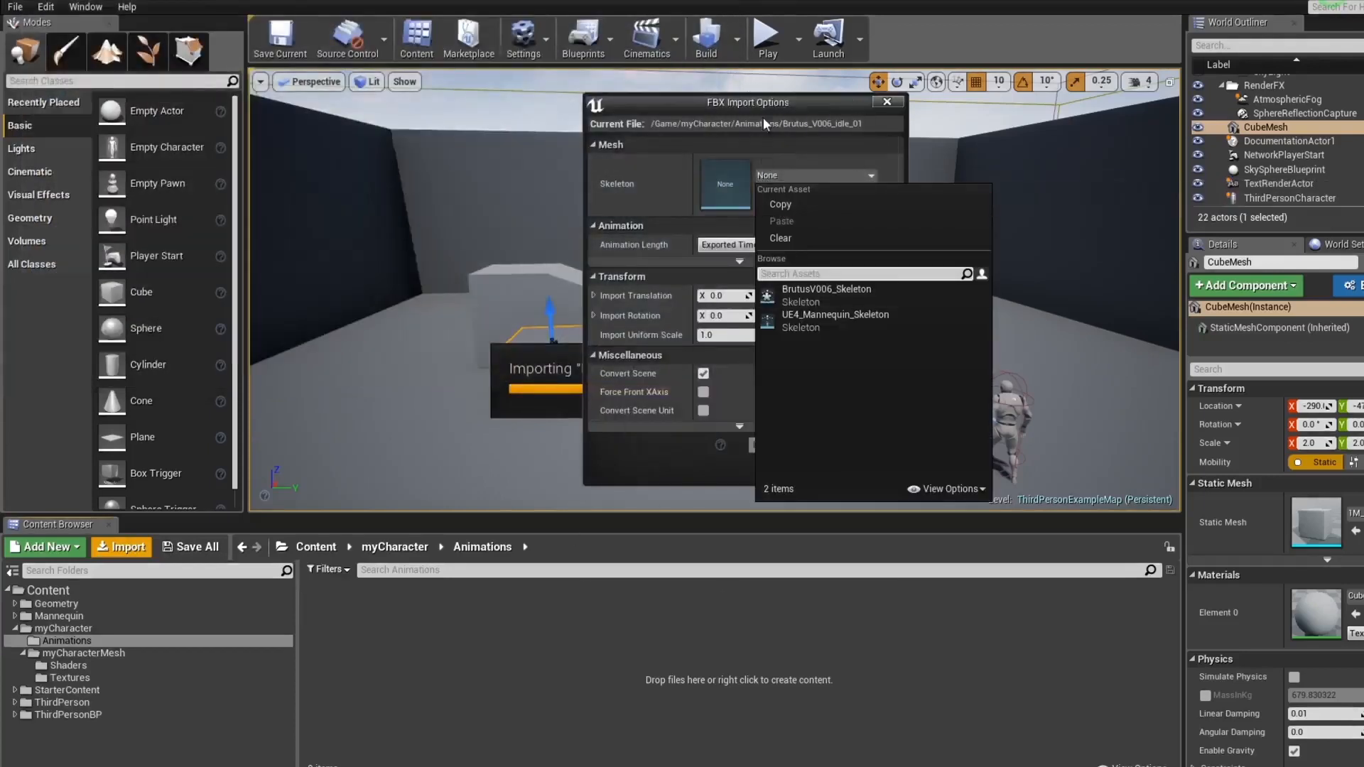
click(829, 292)
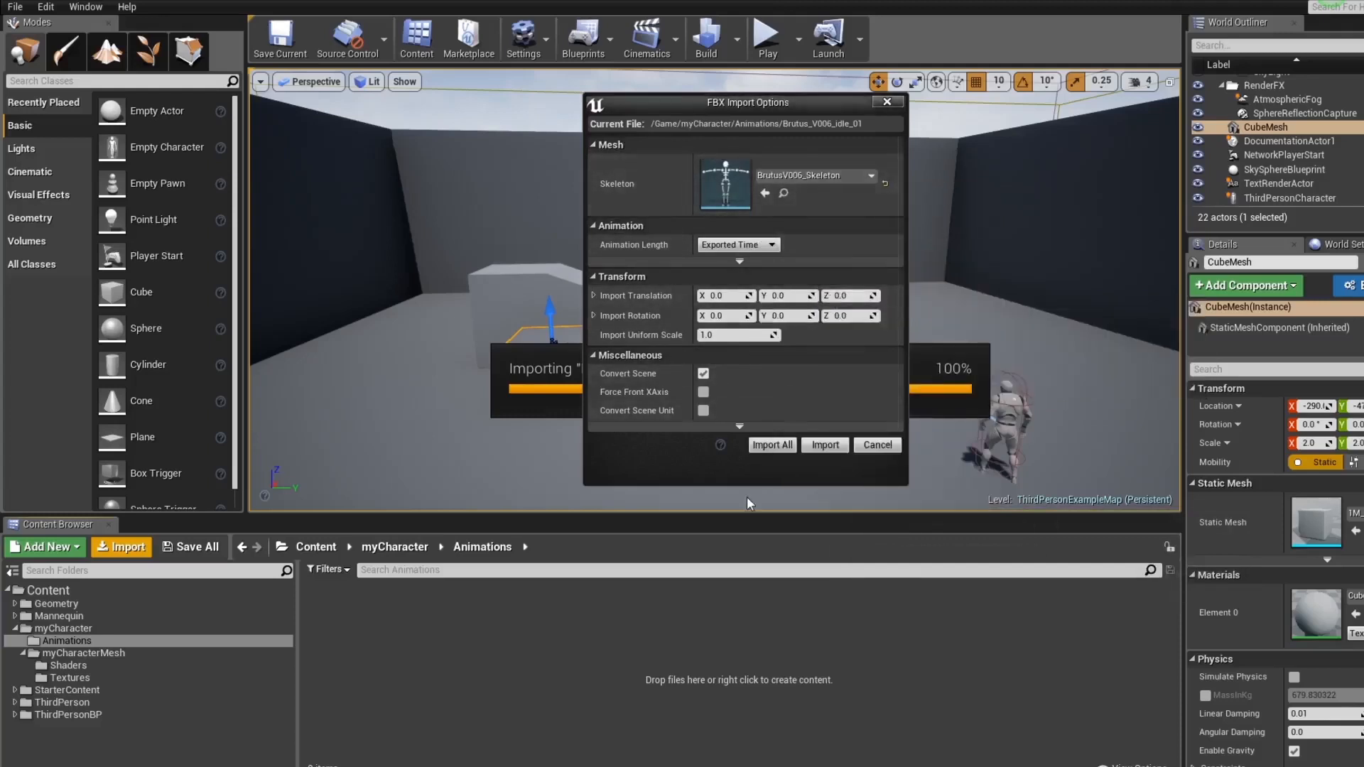
click(739, 261)
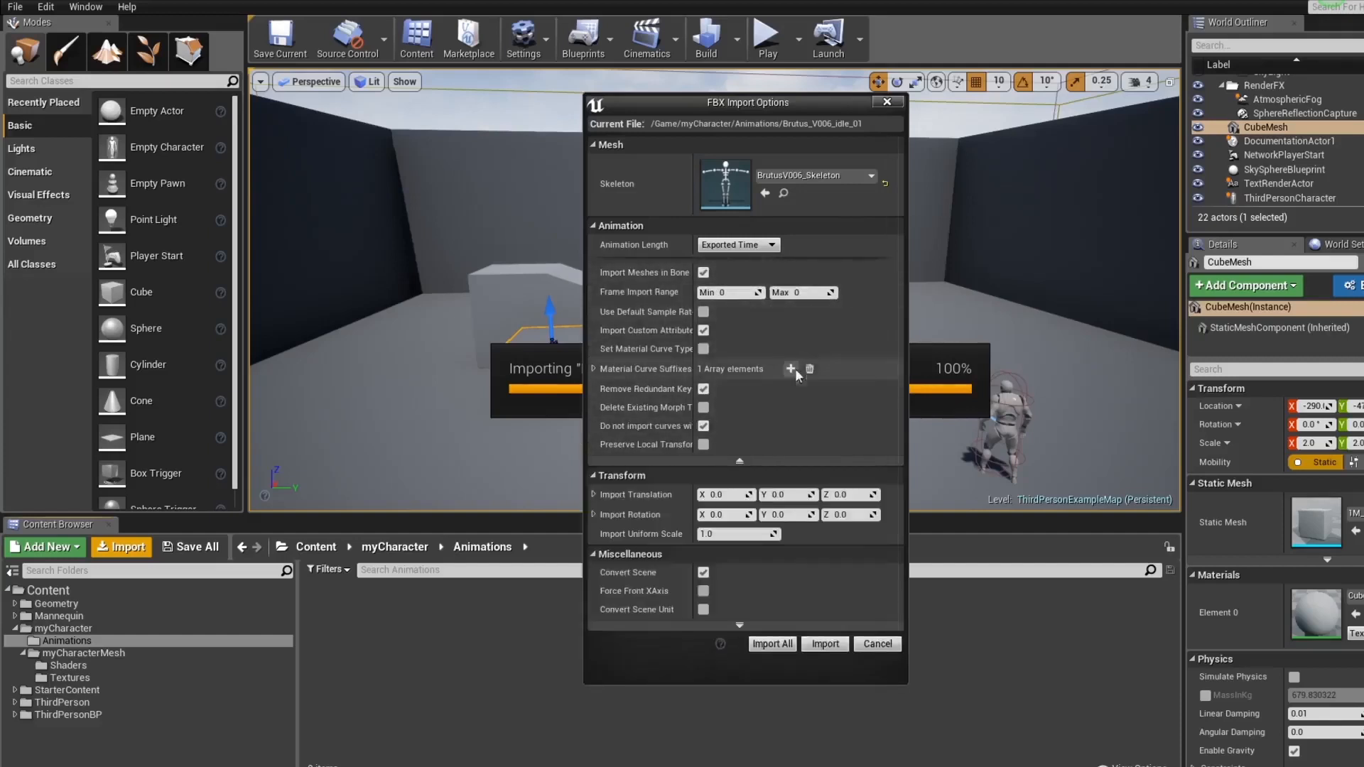
click(740, 625)
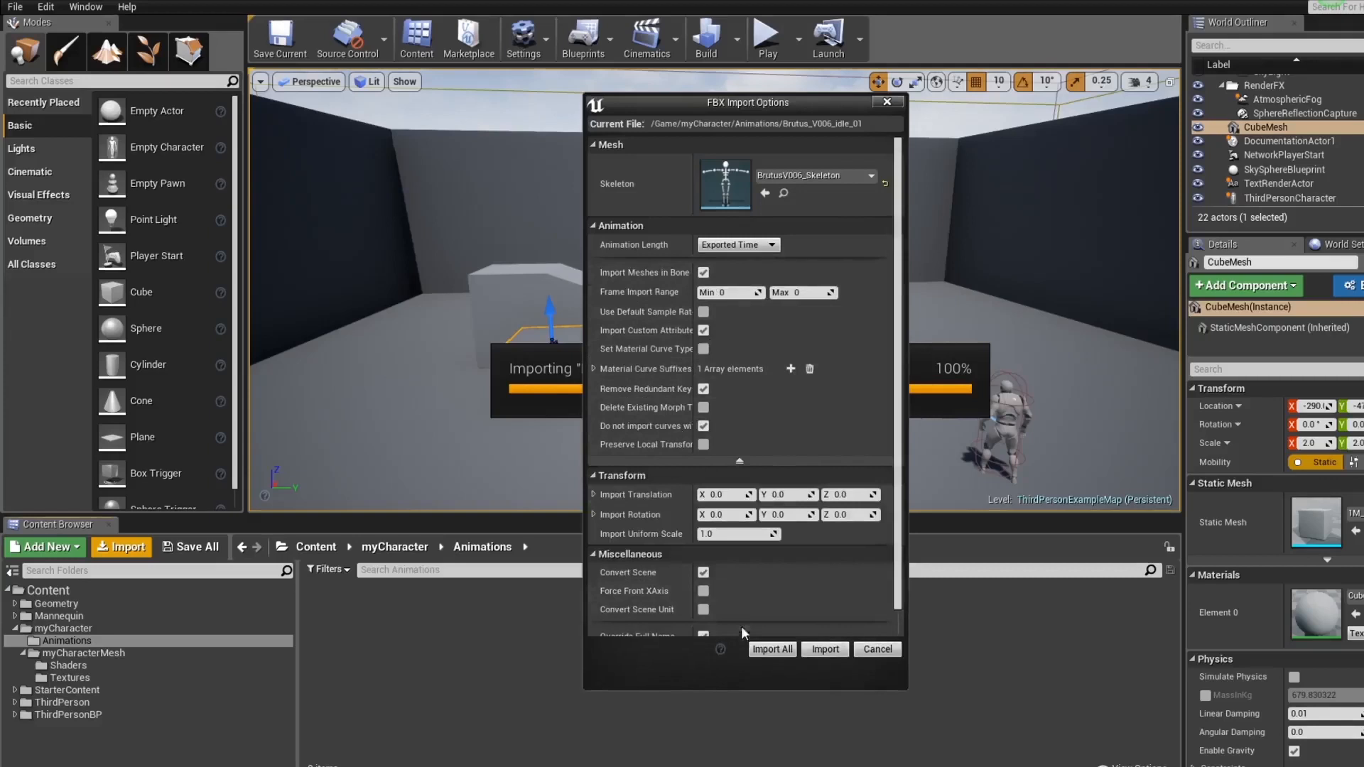
scroll(895, 476, down, 1)
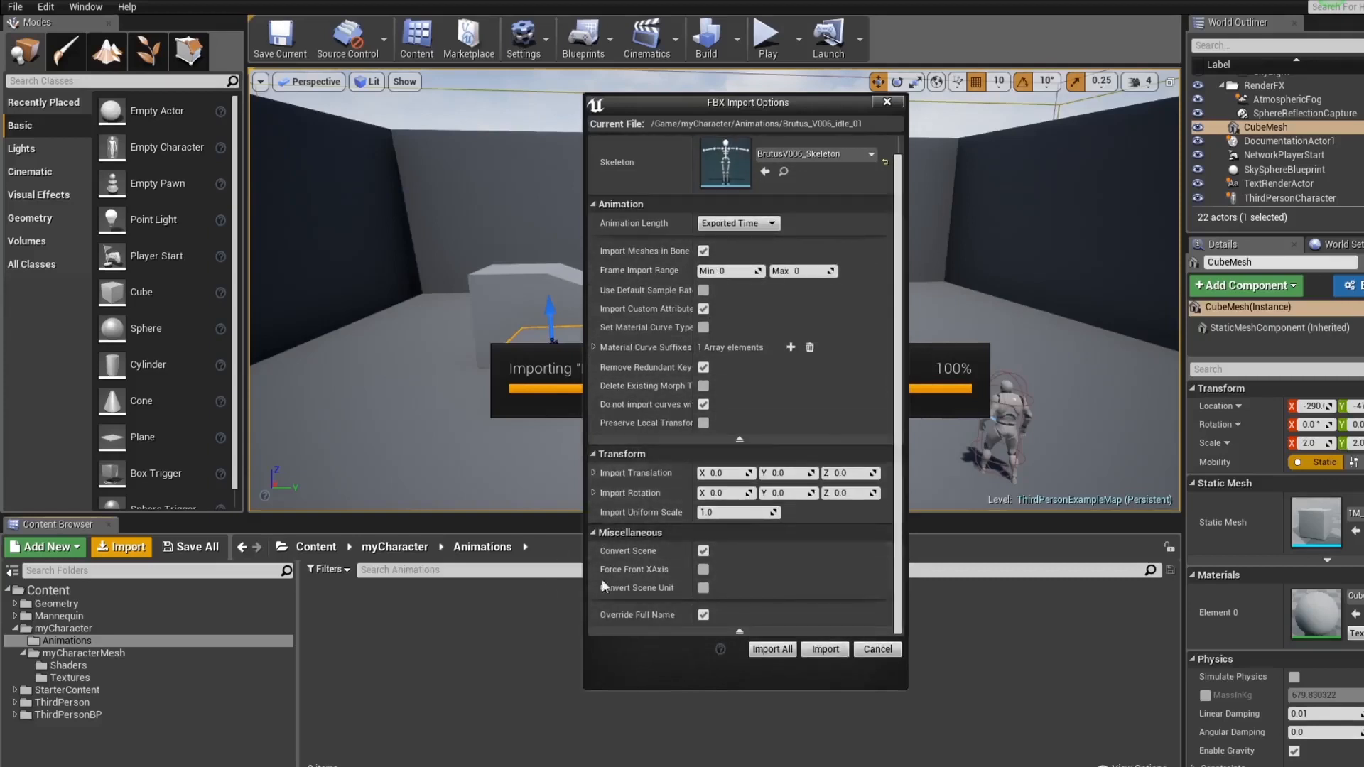
click(817, 652)
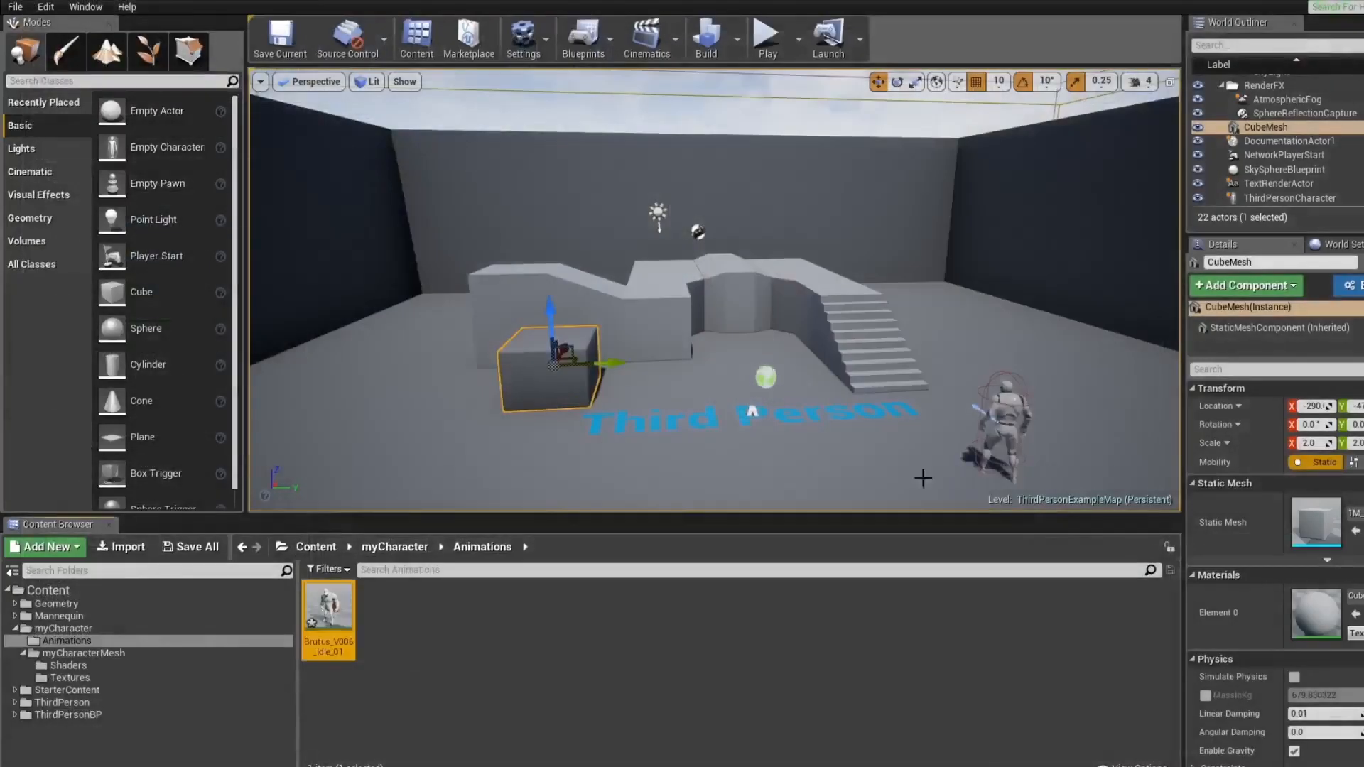
Import Brutus_V006_walk_01 into the Animations folder using BrutusV006_Skeleton, then preview the walk animation and close its editor
right_click(440, 636)
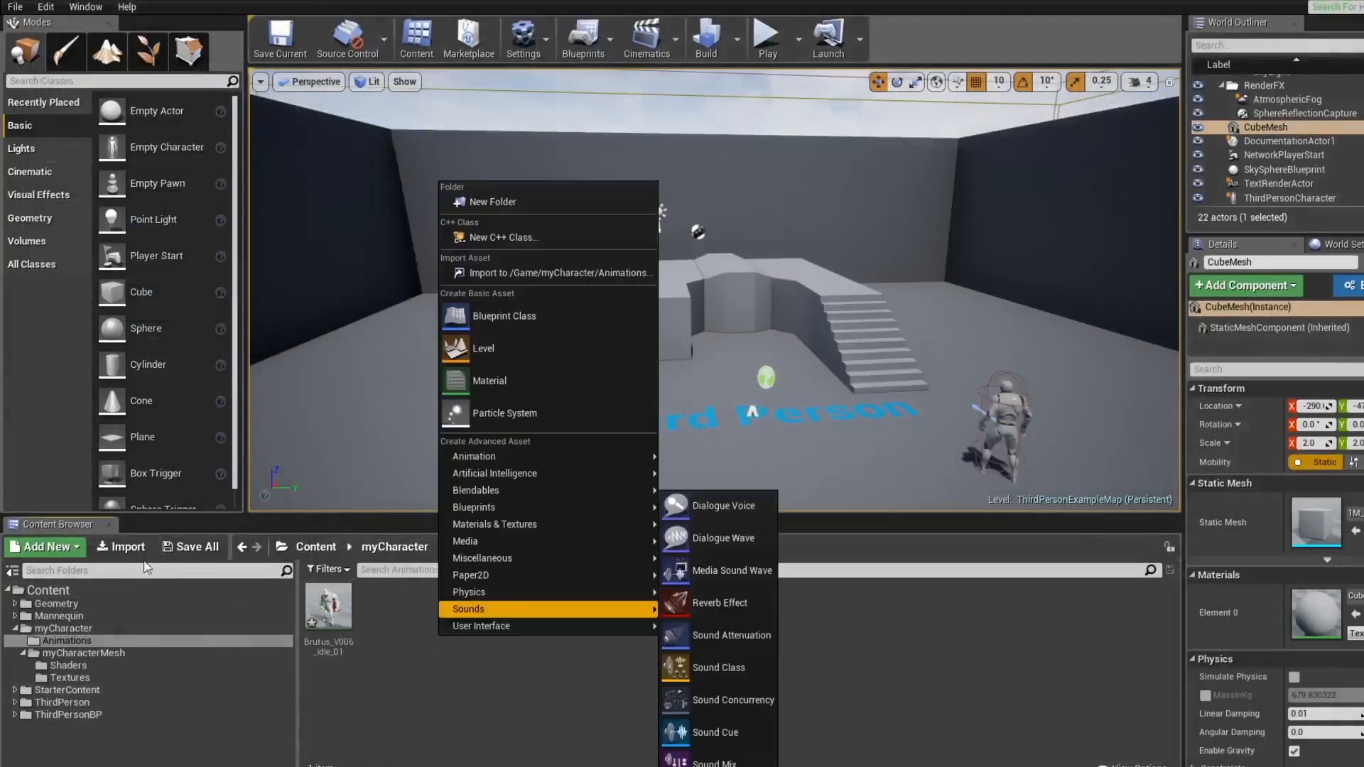
click(121, 546)
click(213, 120)
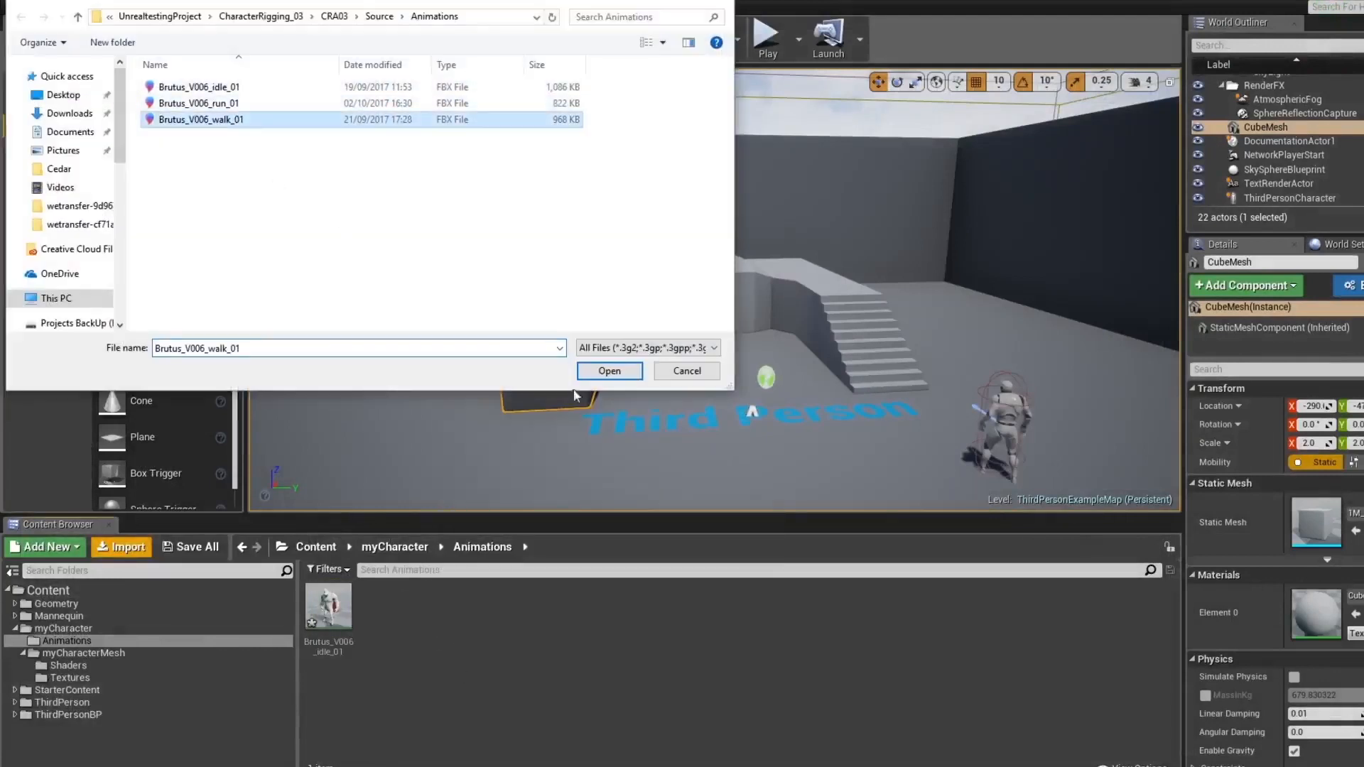
click(609, 371)
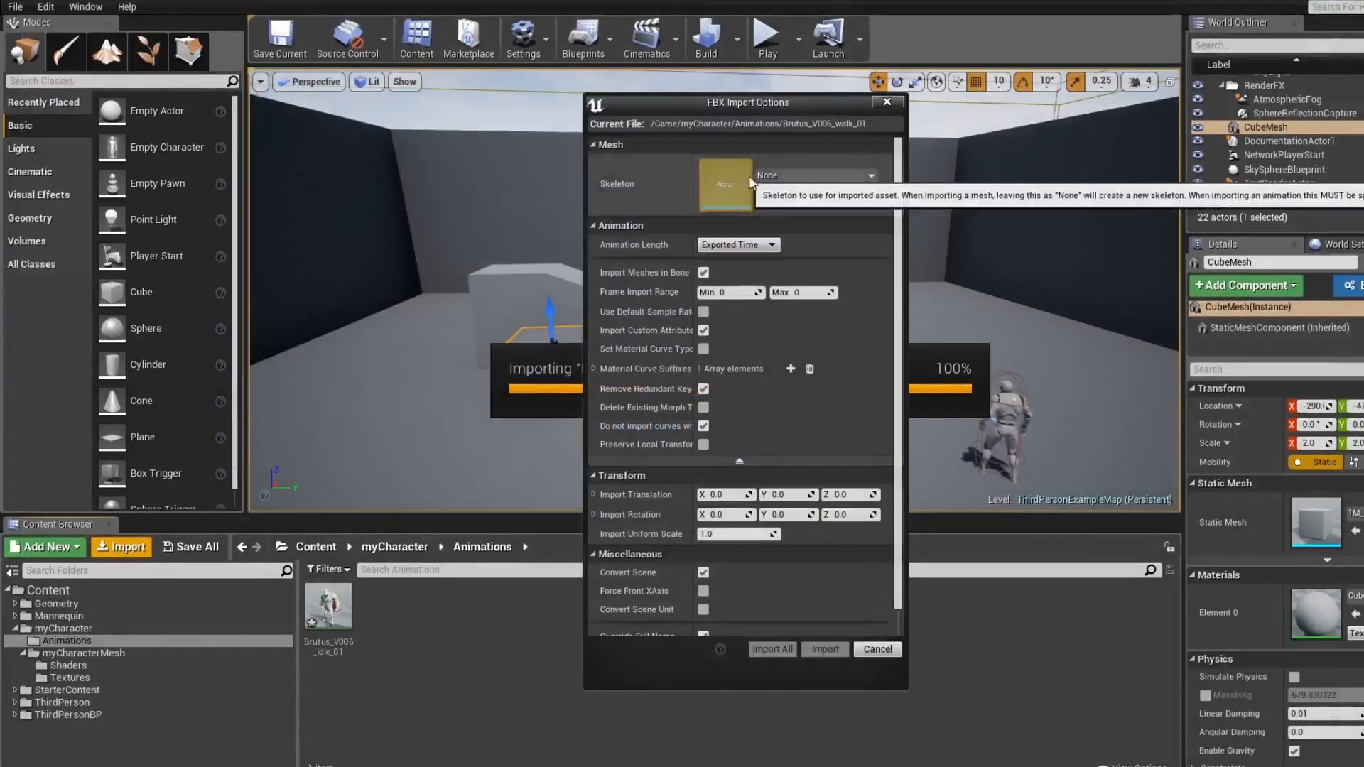
click(815, 175)
click(816, 306)
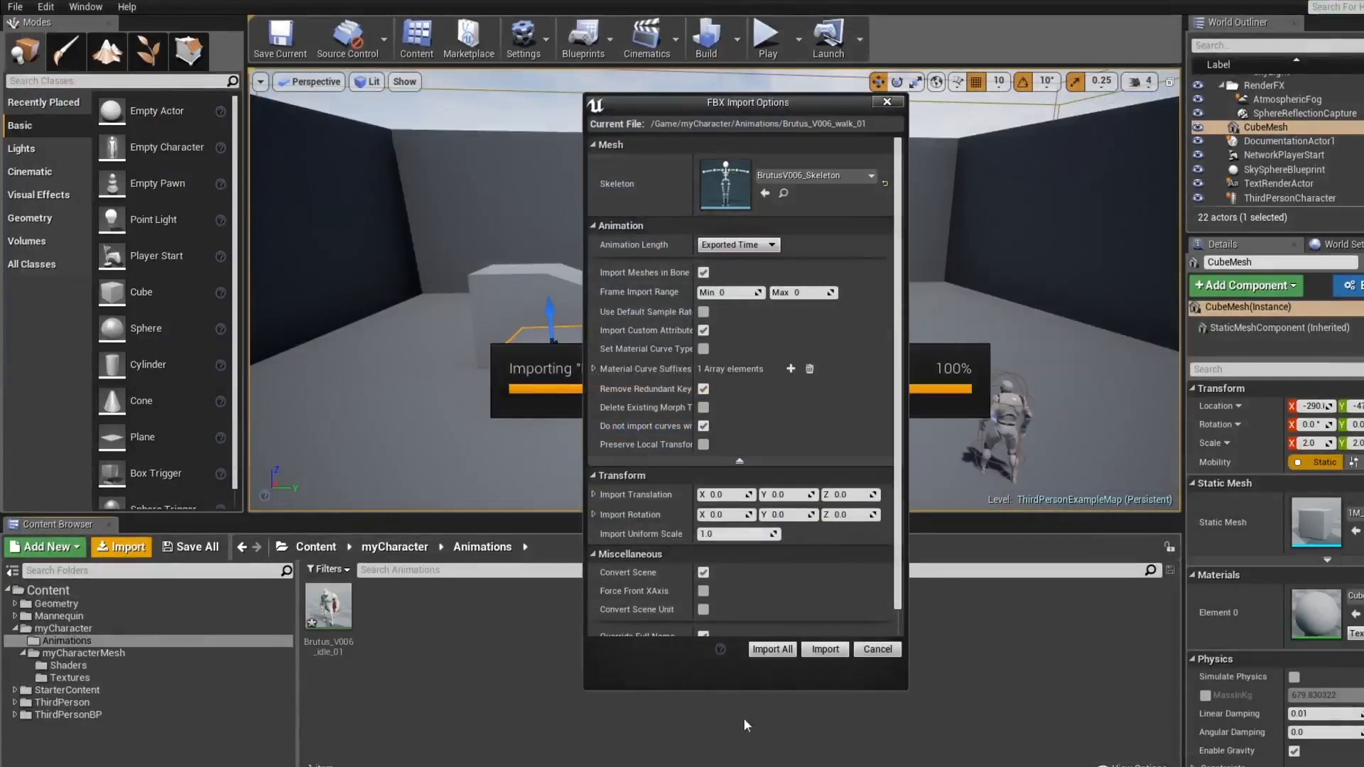
click(810, 649)
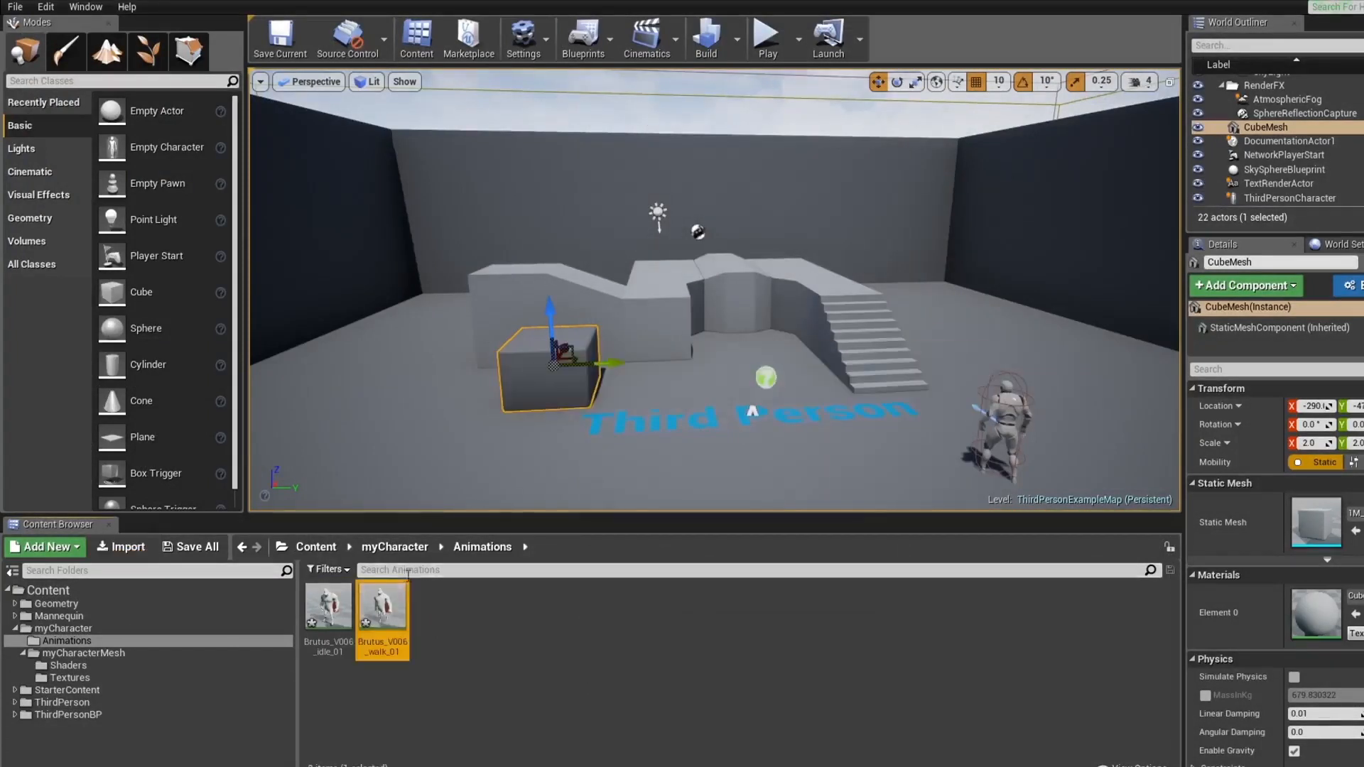
double_click(384, 611)
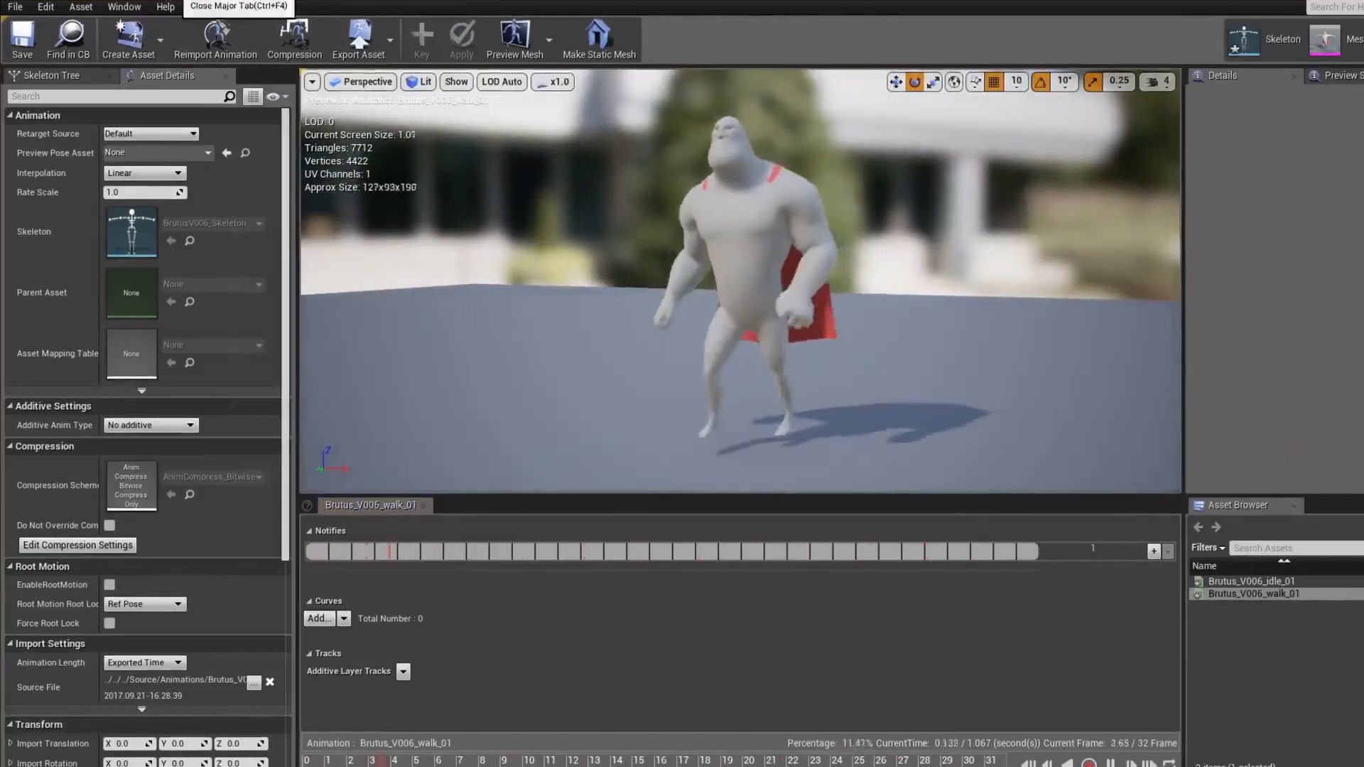
click(175, 1)
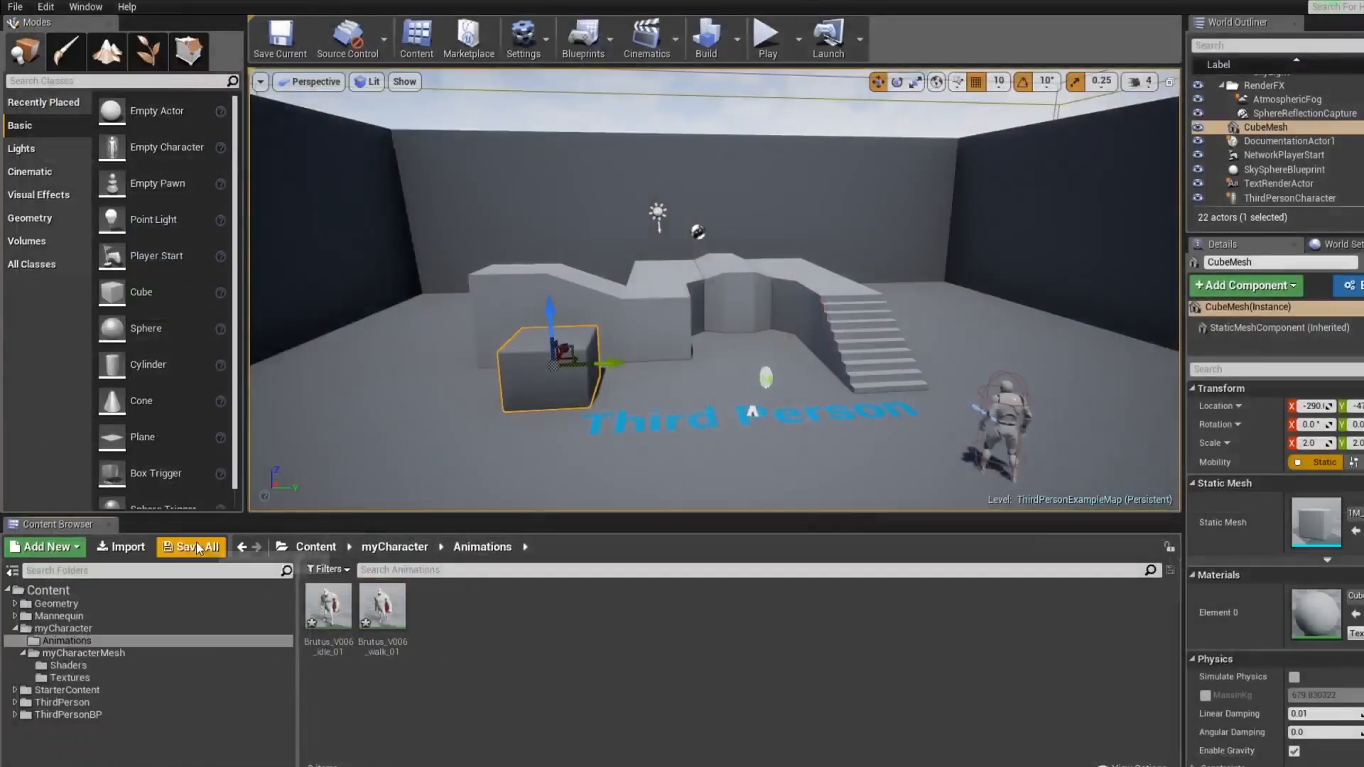
Import Brutus_V006_run_01 into the Animations folder using BrutusV006_Skeleton
click(121, 547)
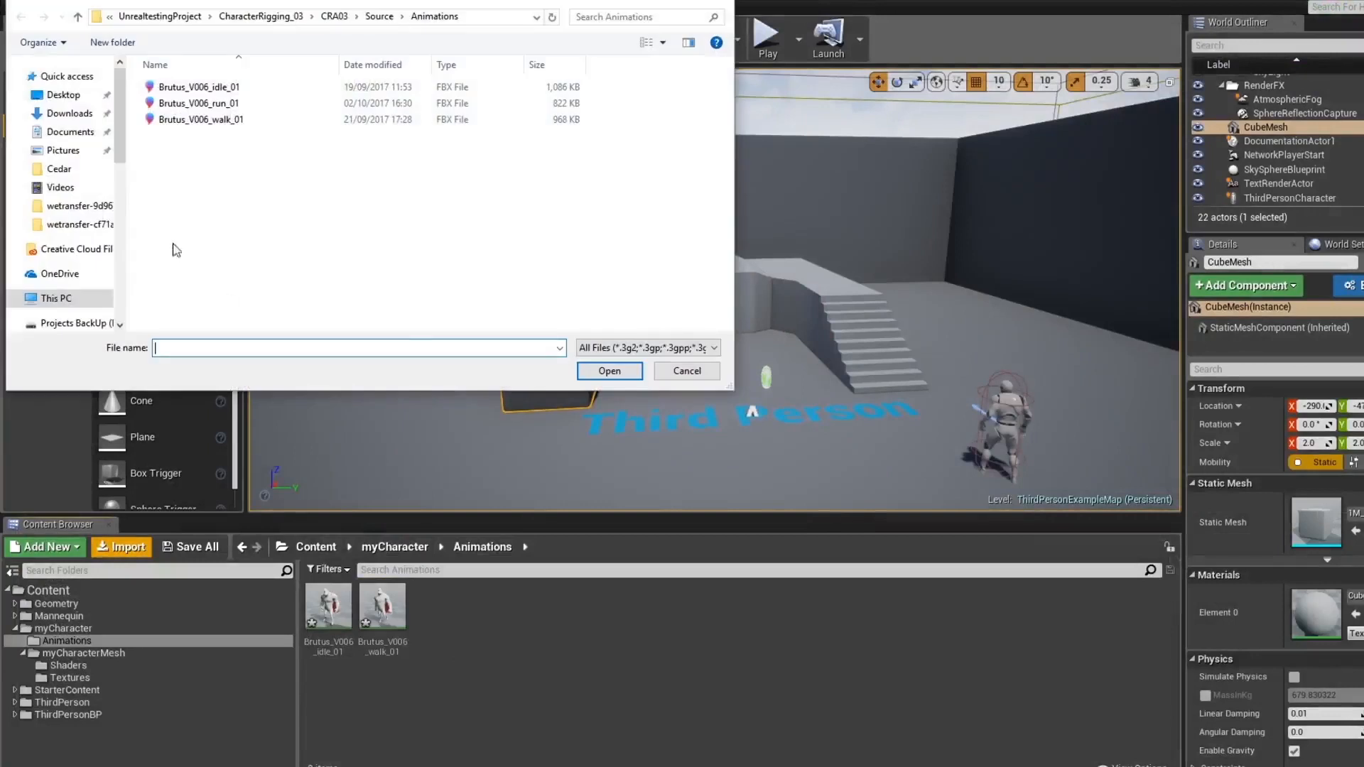
click(206, 103)
click(609, 371)
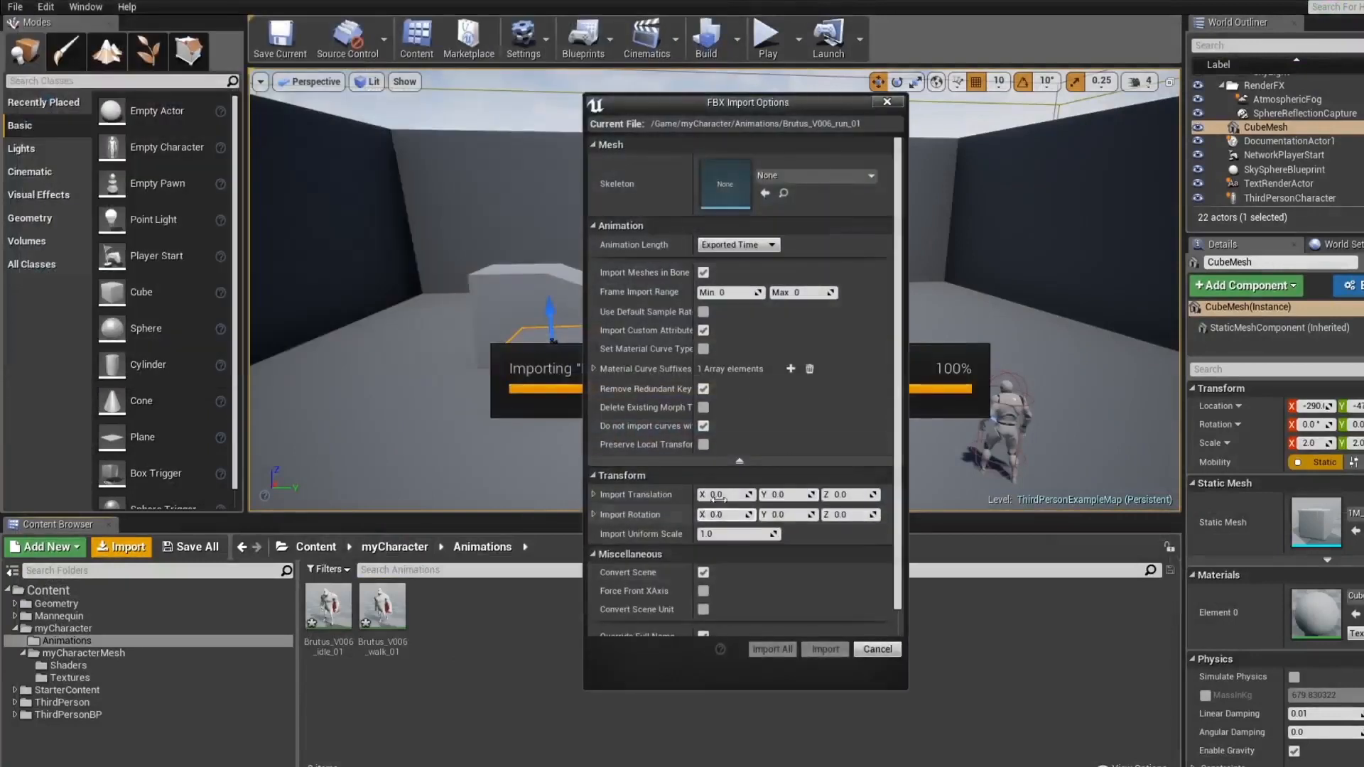
click(767, 177)
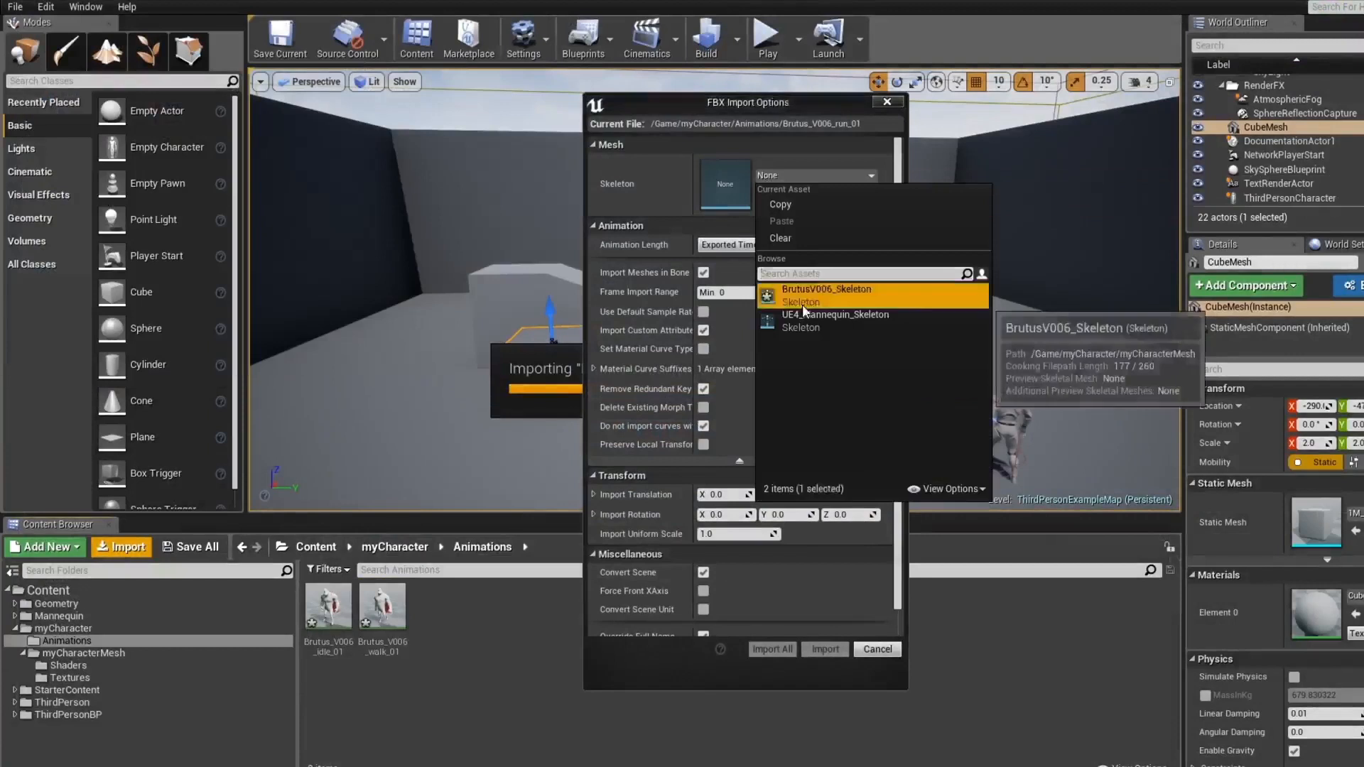
click(817, 261)
click(824, 650)
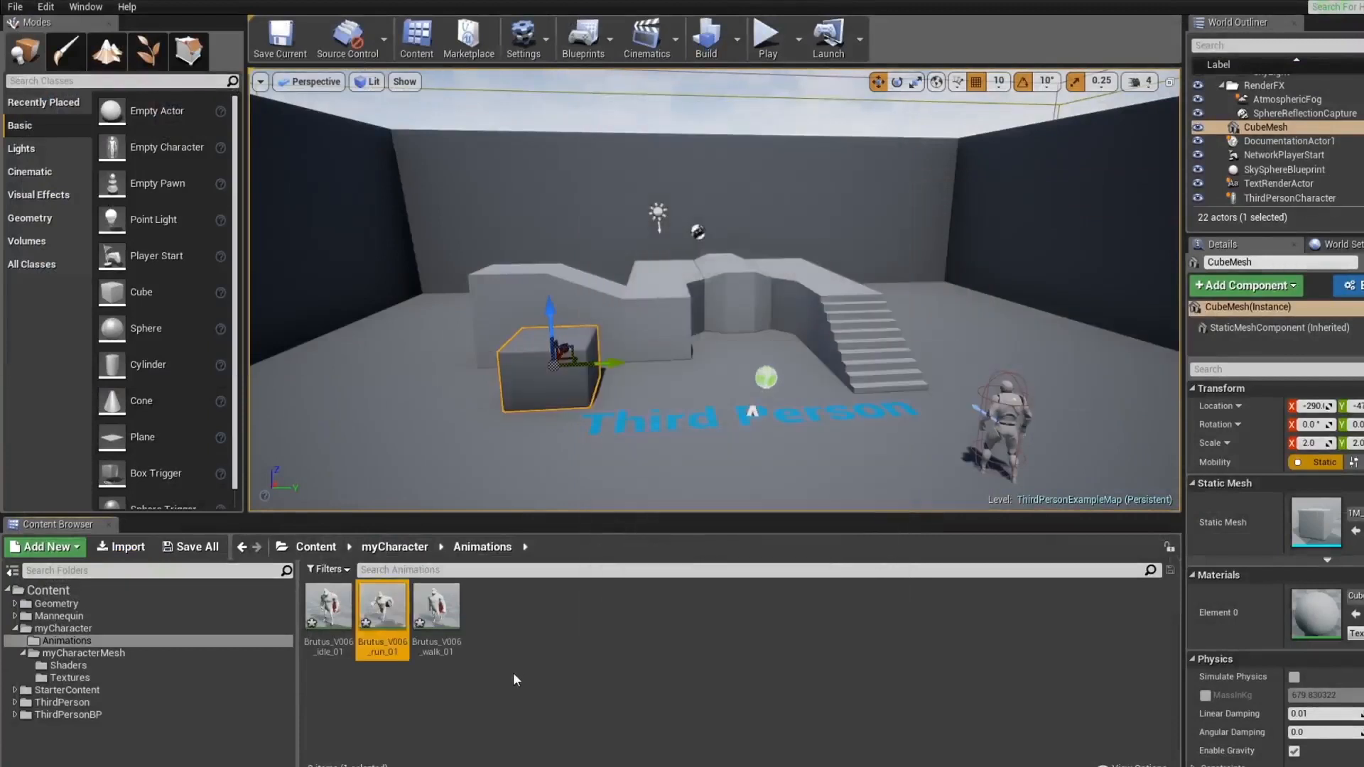
Preview the run animation and look over the imported idle, run and walk assets in the Animations folder
double_click(383, 611)
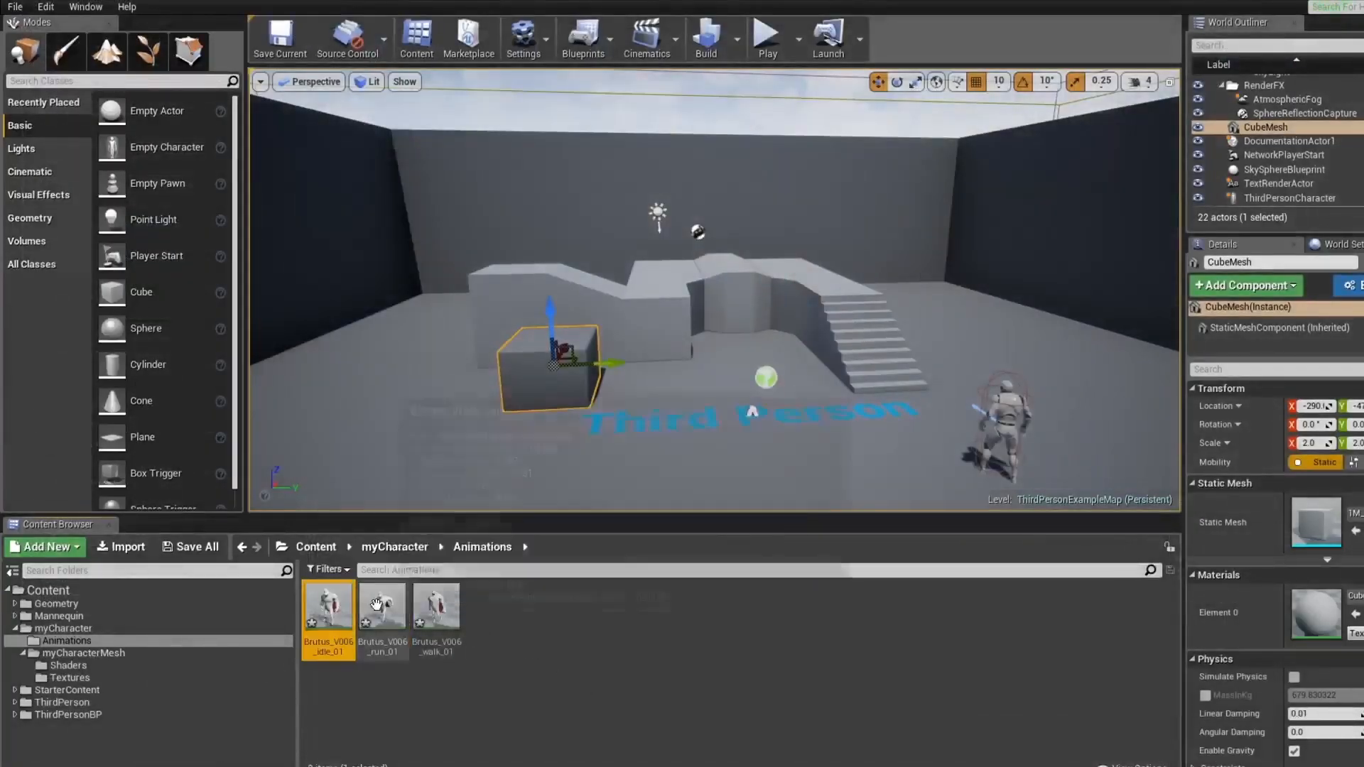
click(376, 604)
click(422, 610)
click(569, 688)
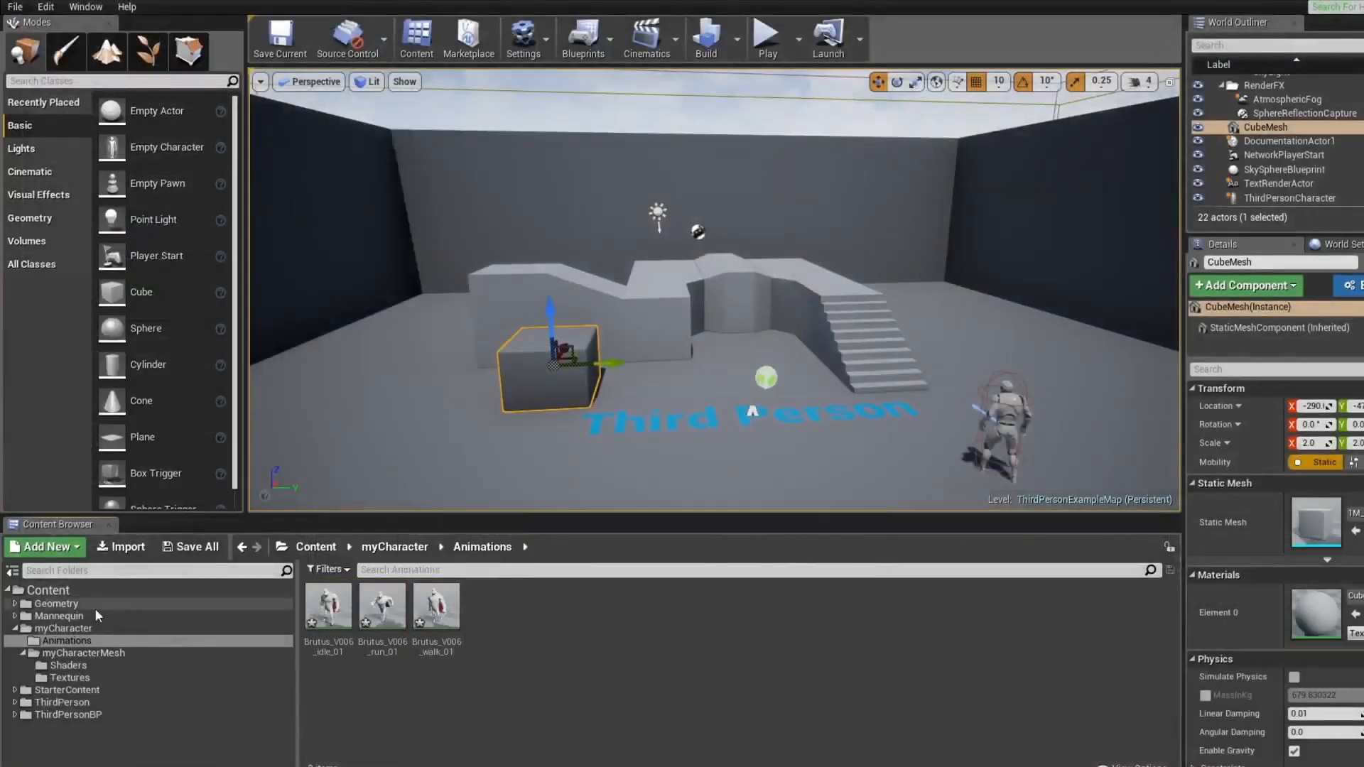
Review the BrutusV006 skeletal mesh from the myCharacterMesh folder and close its editor
click(75, 629)
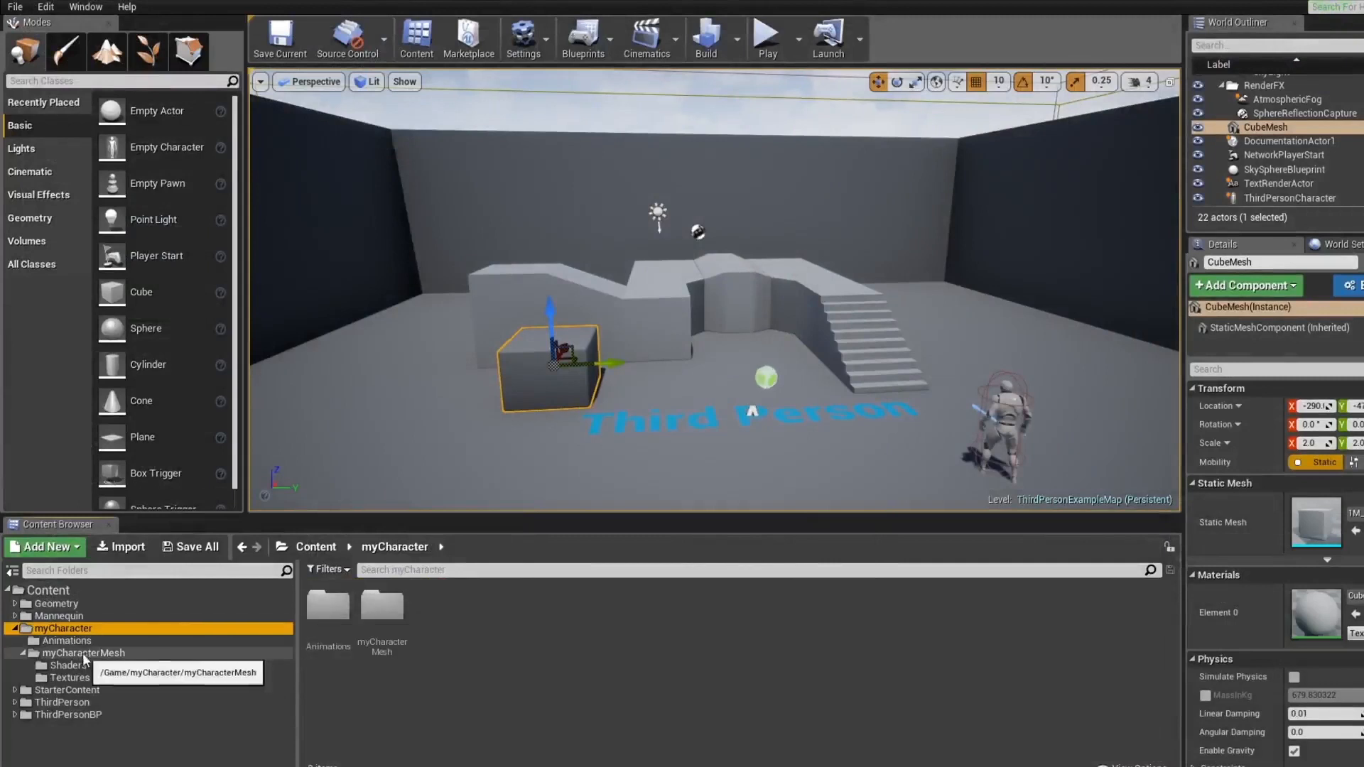
double_click(382, 608)
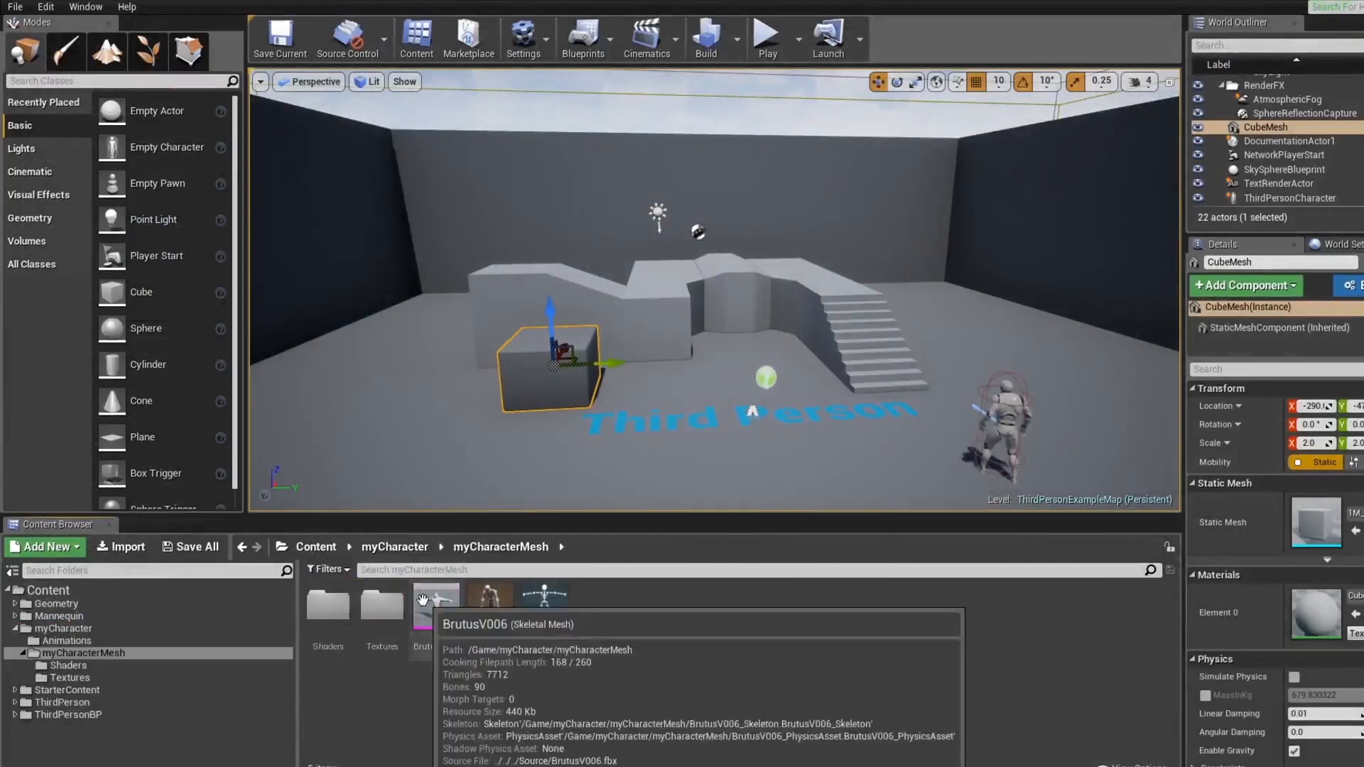
double_click(422, 601)
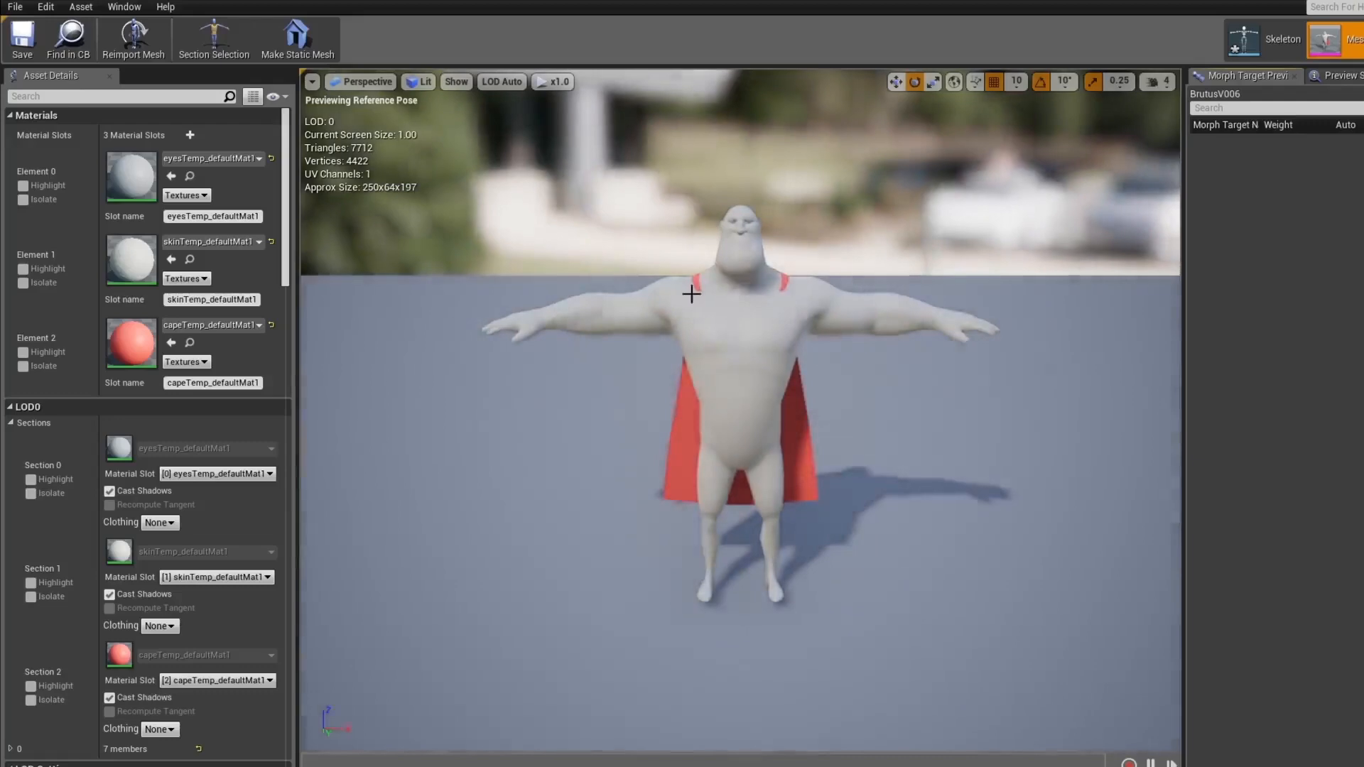
click(316, 2)
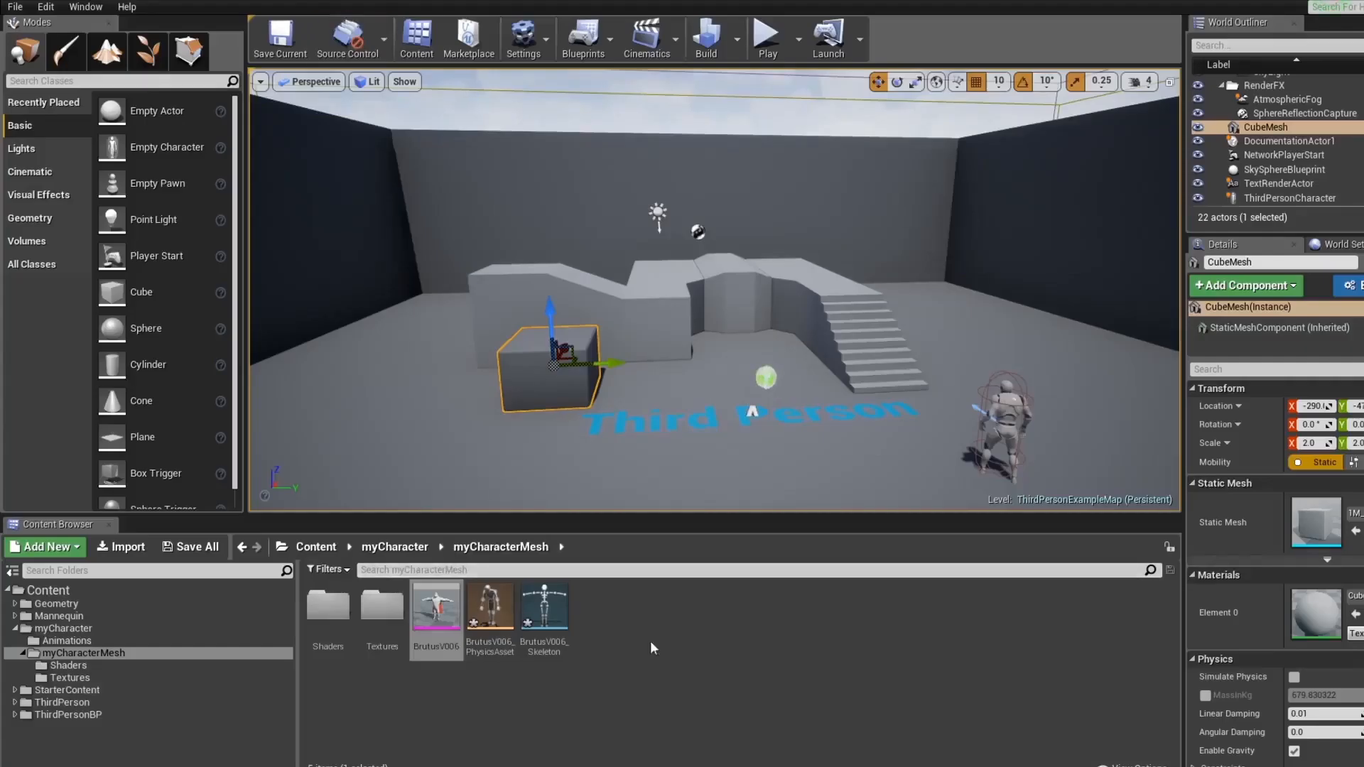